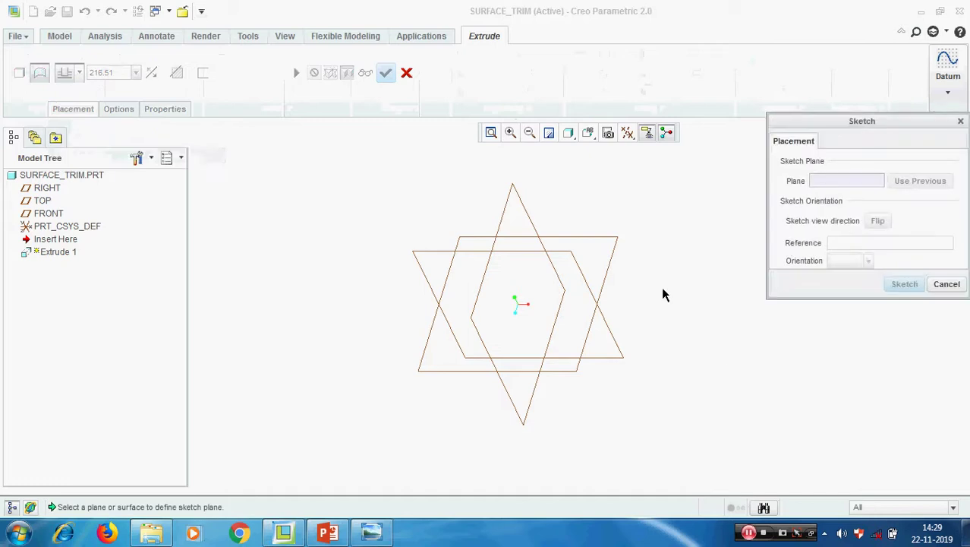
# - Set up the surface extrusion's sketch on the RIGHT plane and draw a center rectangle at the origin
pyautogui.click(613, 256)
pyautogui.click(902, 284)
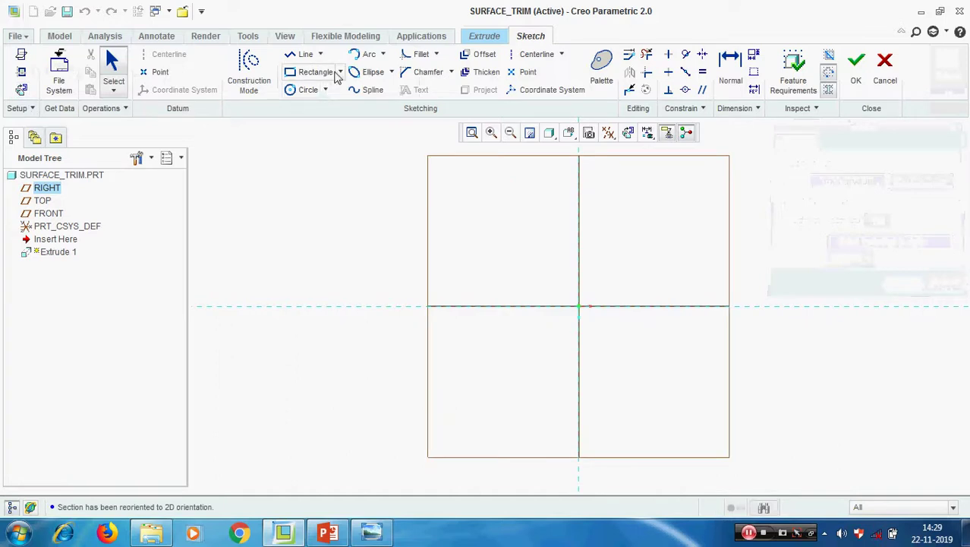
pyautogui.click(339, 74)
pyautogui.click(334, 124)
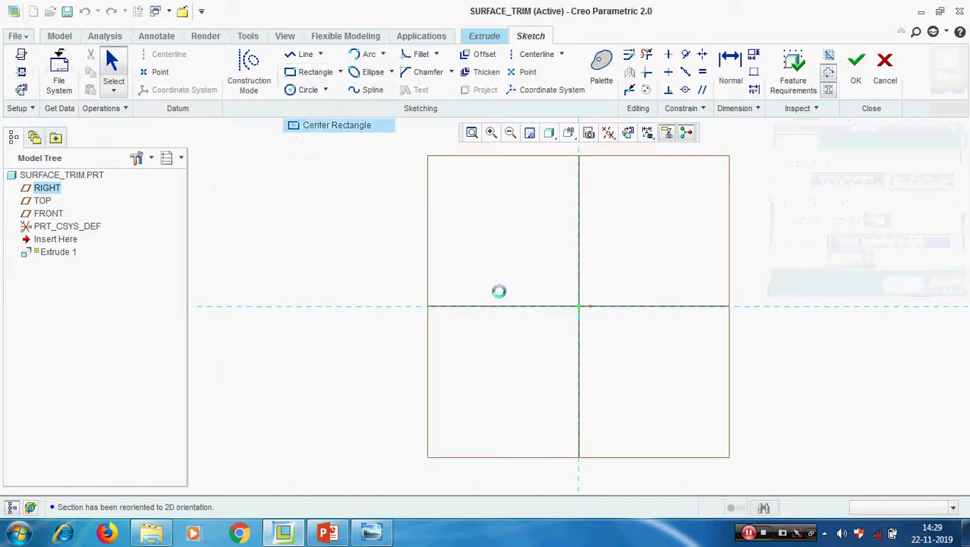
pyautogui.click(579, 306)
pyautogui.click(683, 262)
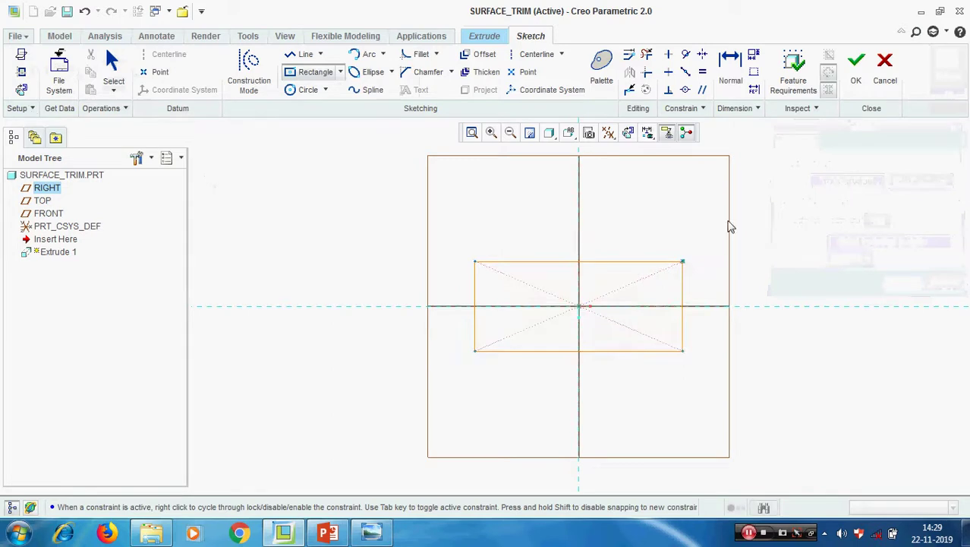
pyautogui.middleClick(728, 226)
# - Set the rectangle to 200 wide and 100 high, and finish the sketch
pyautogui.doubleClick(555, 245)
pyautogui.write('200')
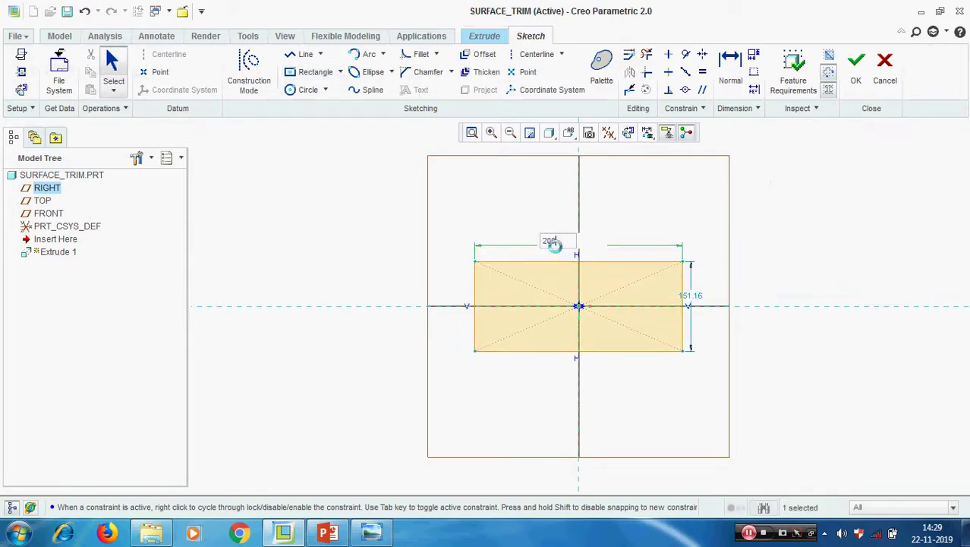
pyautogui.press('Return')
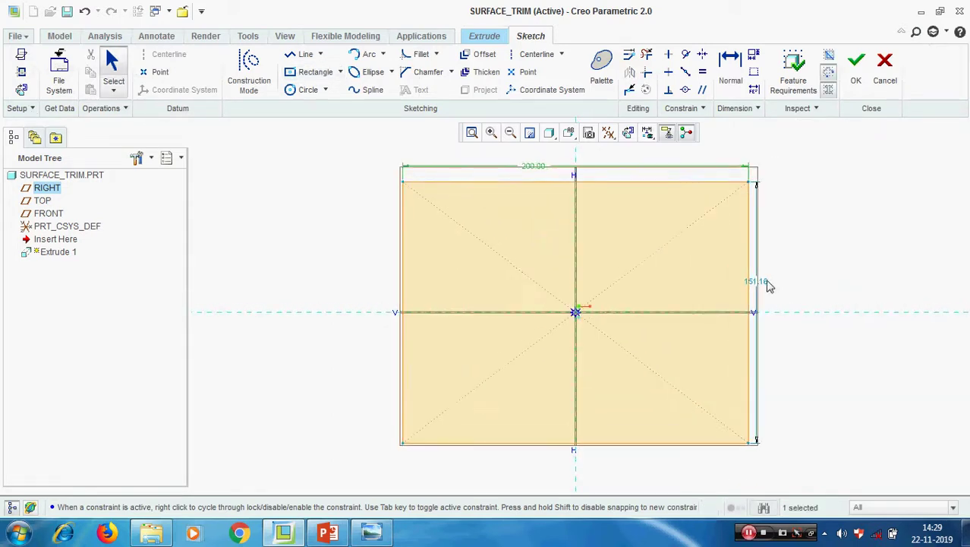
pyautogui.write('100')
pyautogui.press('Return')
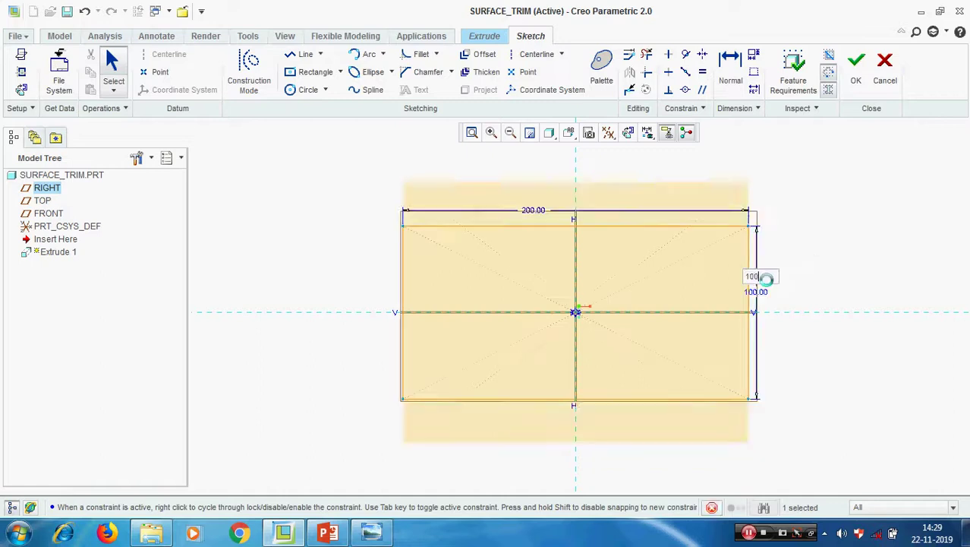
pyautogui.click(856, 65)
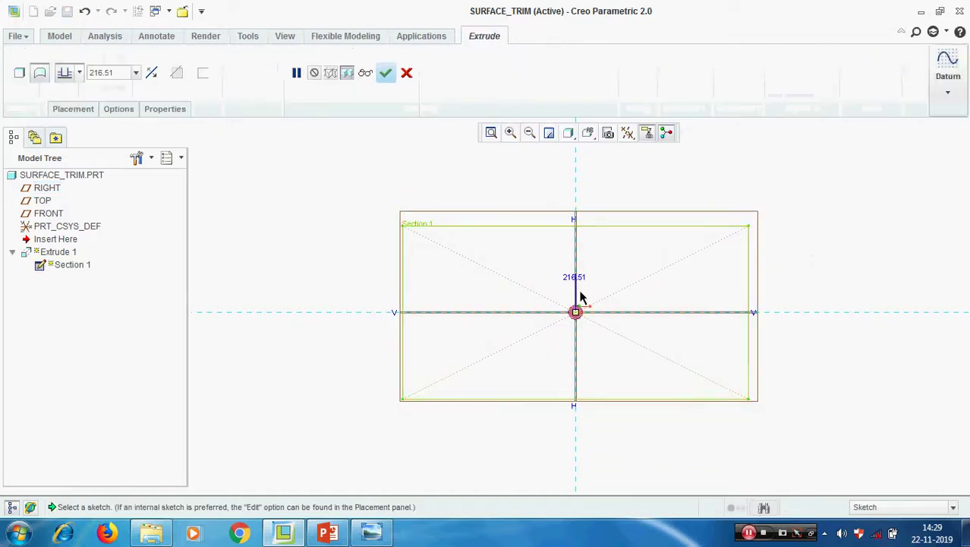
# - Set the surface extrusion's first-side depth to 100
pyautogui.click(587, 133)
pyautogui.click(614, 165)
pyautogui.doubleClick(127, 72)
pyautogui.write('100')
pyautogui.press('Return')
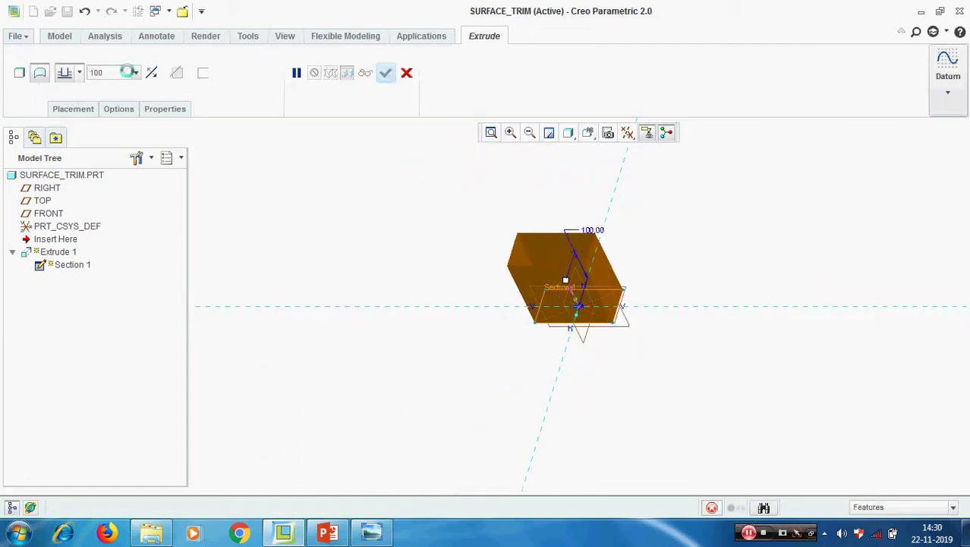
# - Give the extrusion a blind second-side depth of 100 with capped ends, and complete the feature
pyautogui.click(120, 109)
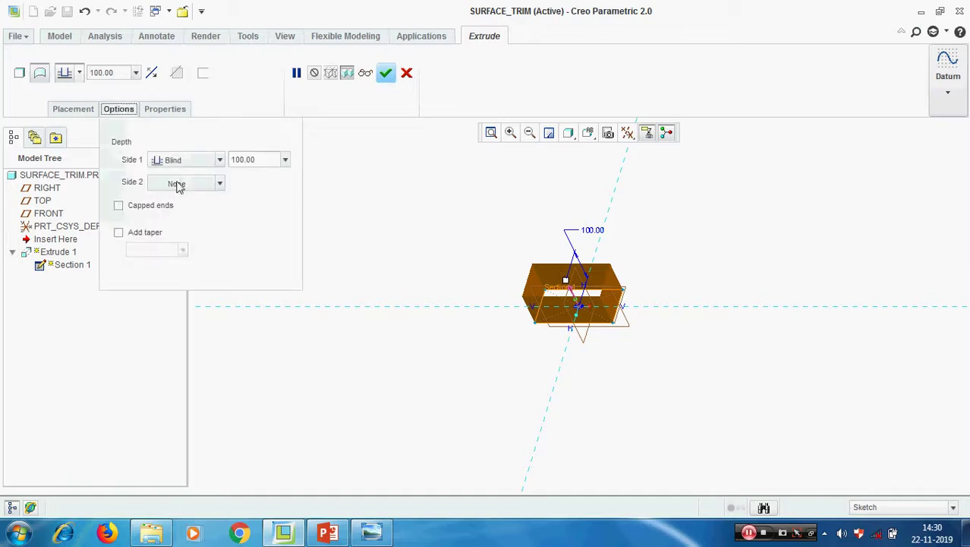
pyautogui.click(218, 186)
pyautogui.click(197, 201)
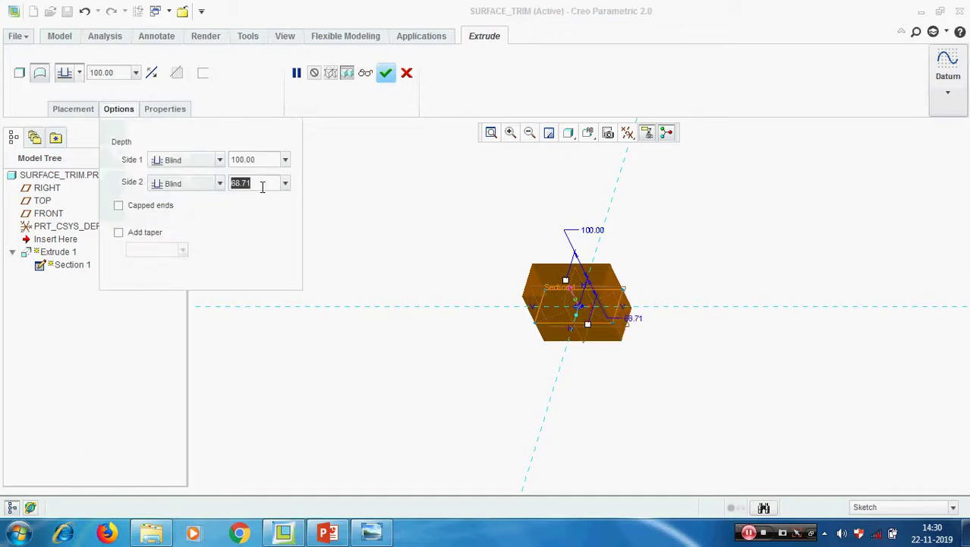
pyautogui.write('100')
pyautogui.press('Return')
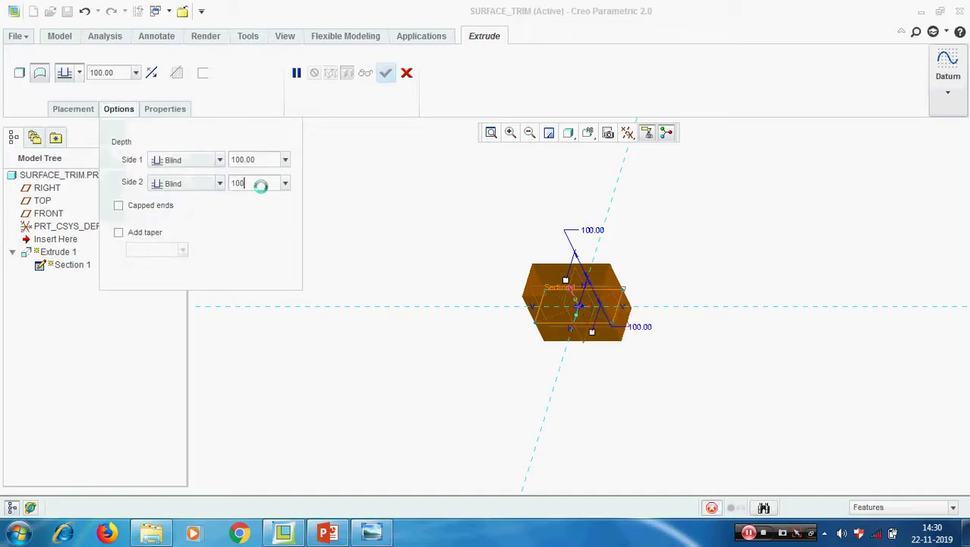
pyautogui.click(119, 205)
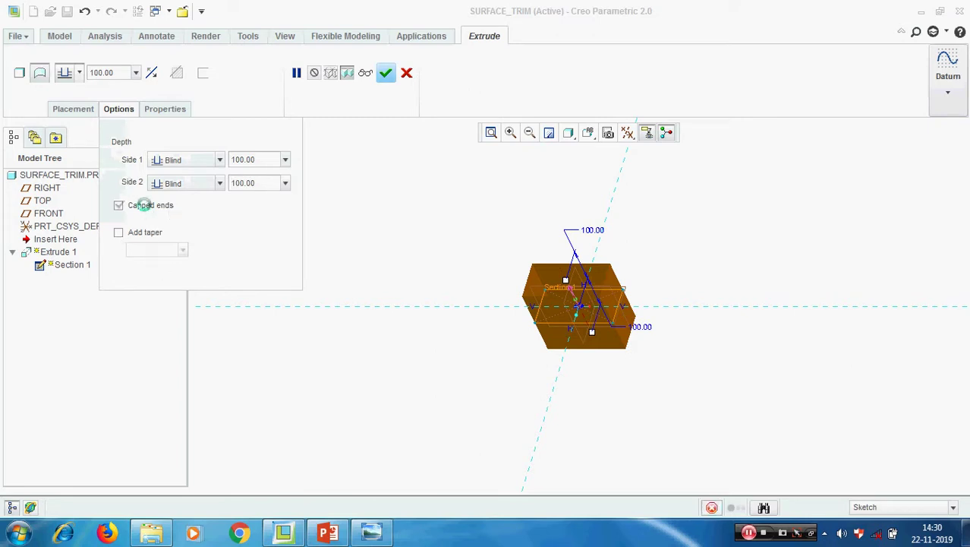
pyautogui.click(387, 73)
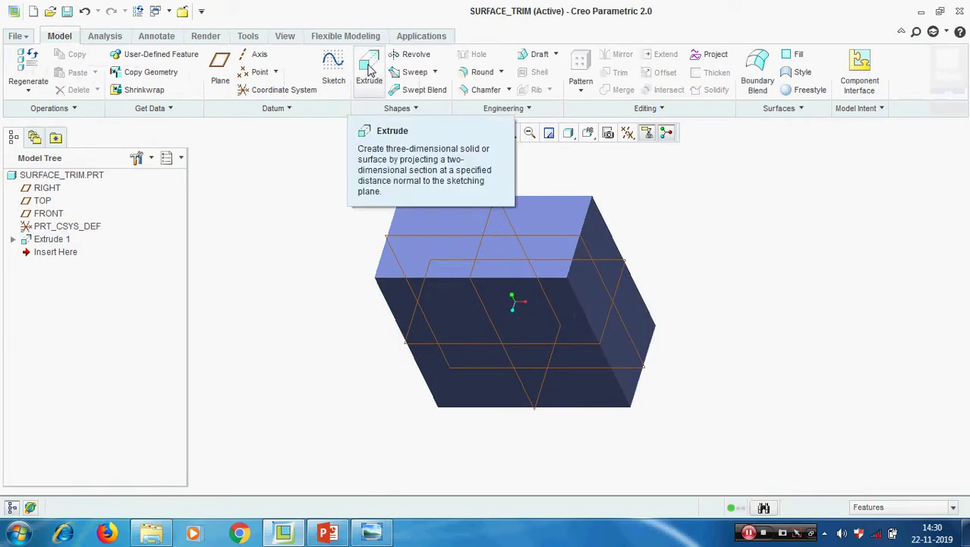
# - Start a second surface extrusion with its sketch on the RIGHT plane, viewed face-on
pyautogui.click(369, 70)
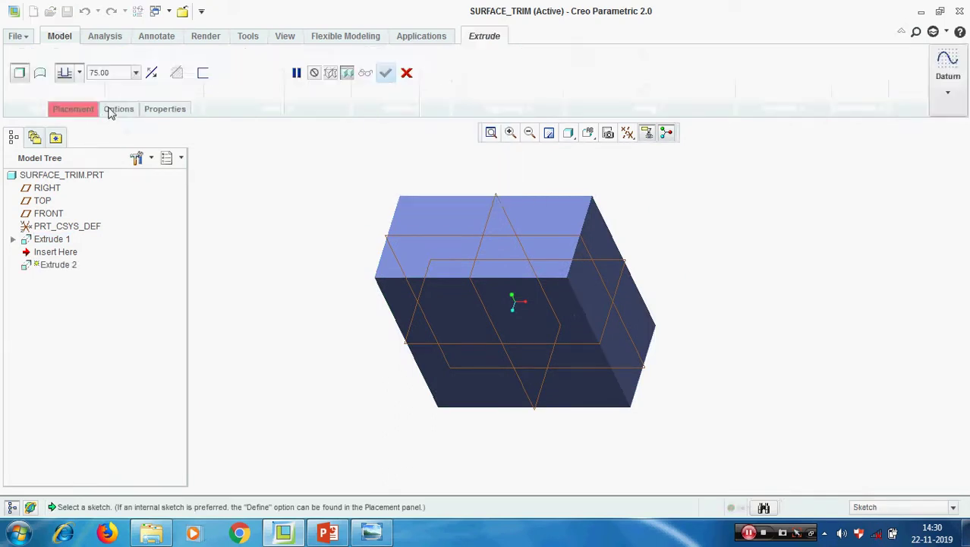
pyautogui.click(73, 108)
pyautogui.click(177, 156)
pyautogui.scroll(-3, 654, 375)
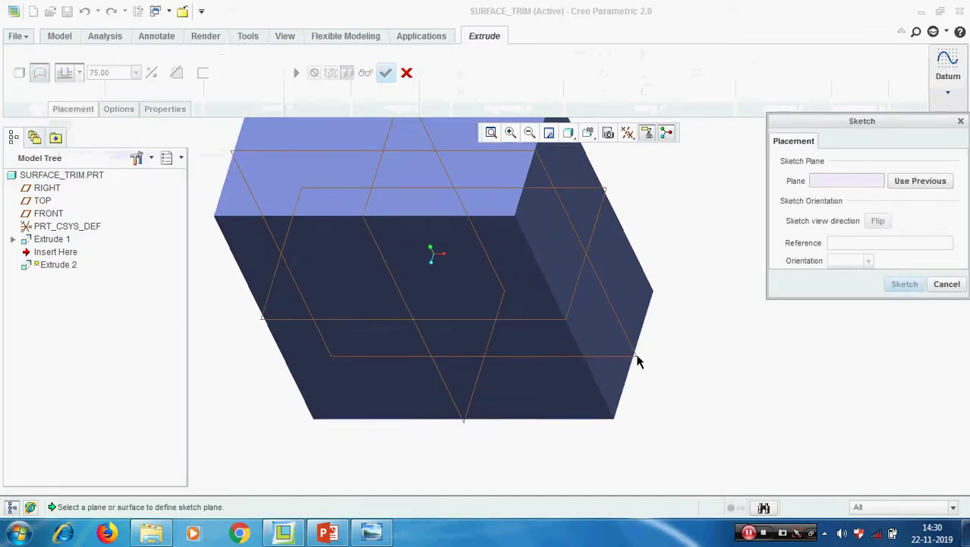
pyautogui.click(636, 360)
pyautogui.scroll(5, 511, 398)
pyautogui.click(904, 284)
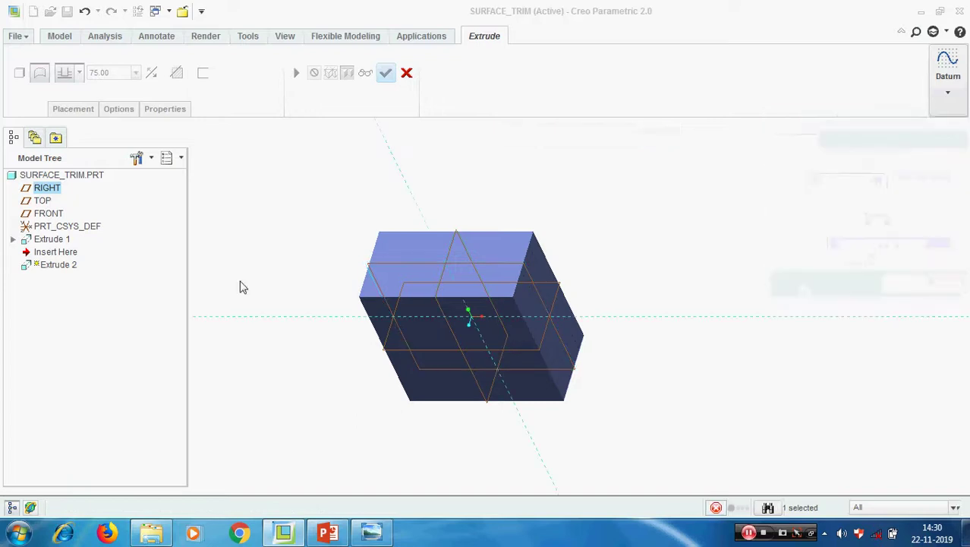
pyautogui.click(21, 90)
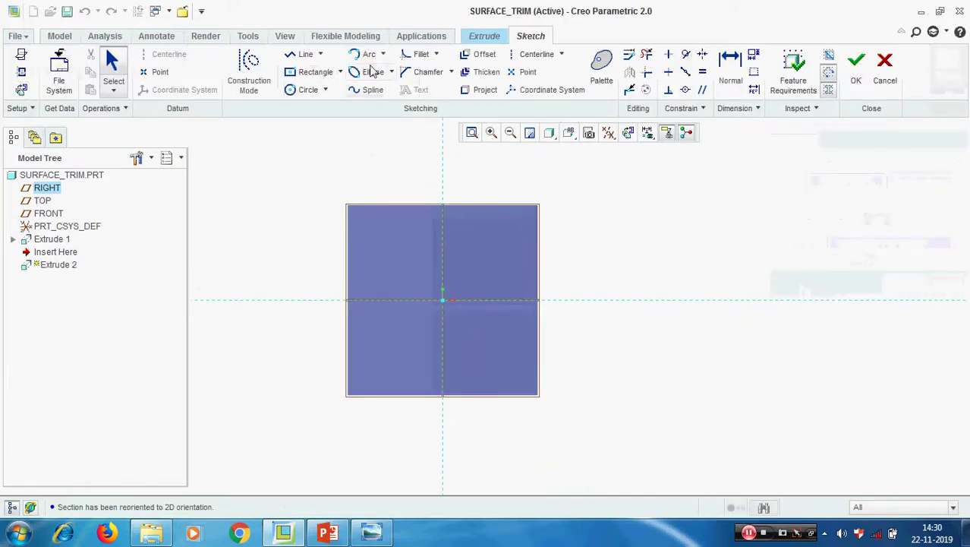
# - Sketch a 3-point arc of about 724 radius across the block's upper half, extending past both sides
pyautogui.click(383, 55)
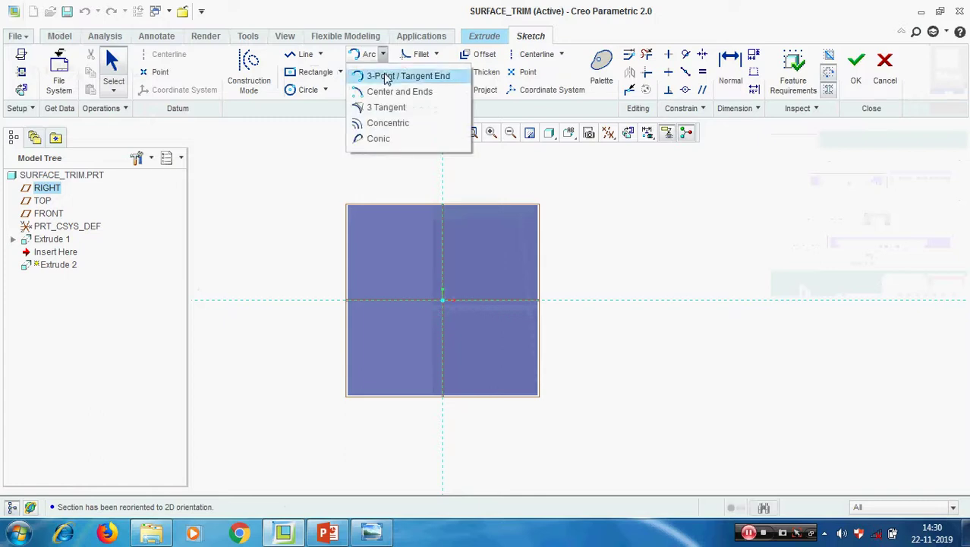
pyautogui.click(381, 76)
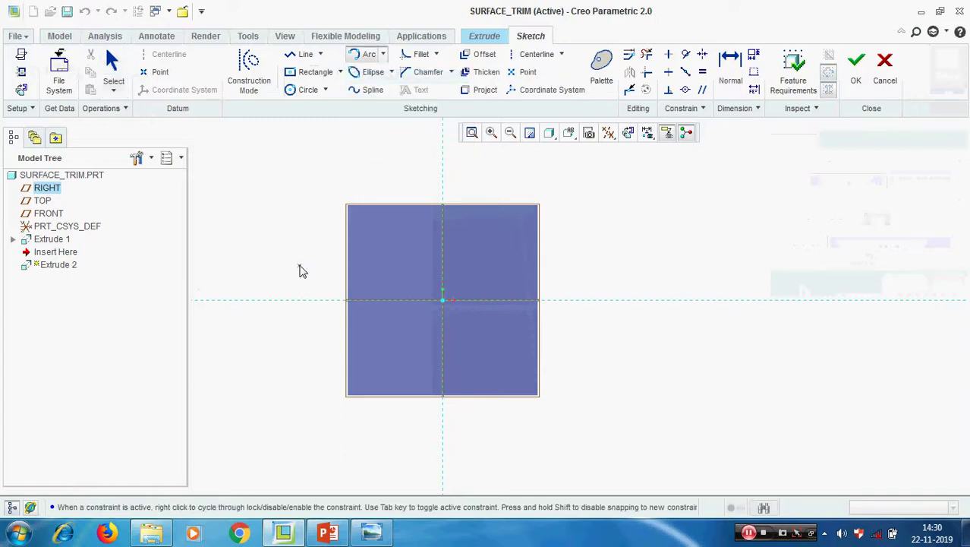
pyautogui.click(301, 268)
pyautogui.click(598, 234)
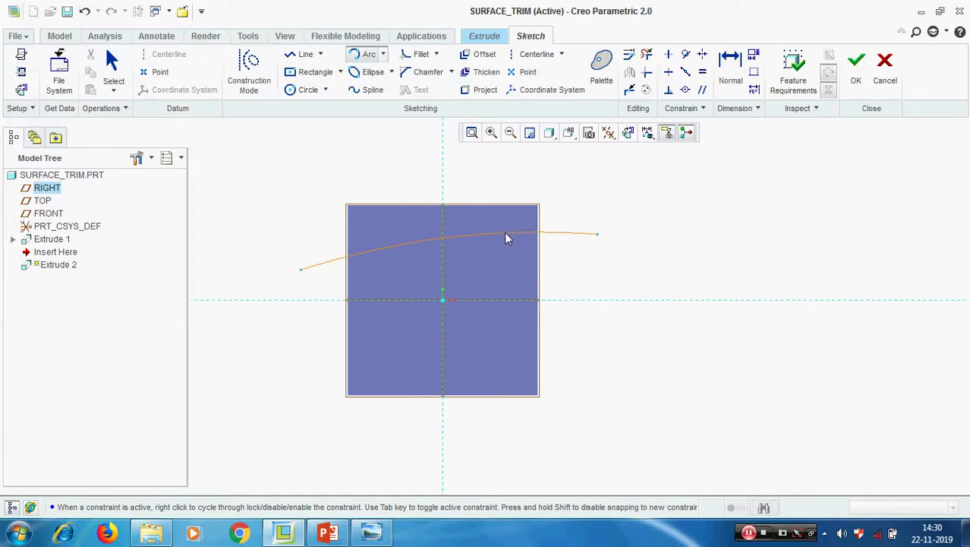
pyautogui.click(504, 234)
pyautogui.middleClick(682, 254)
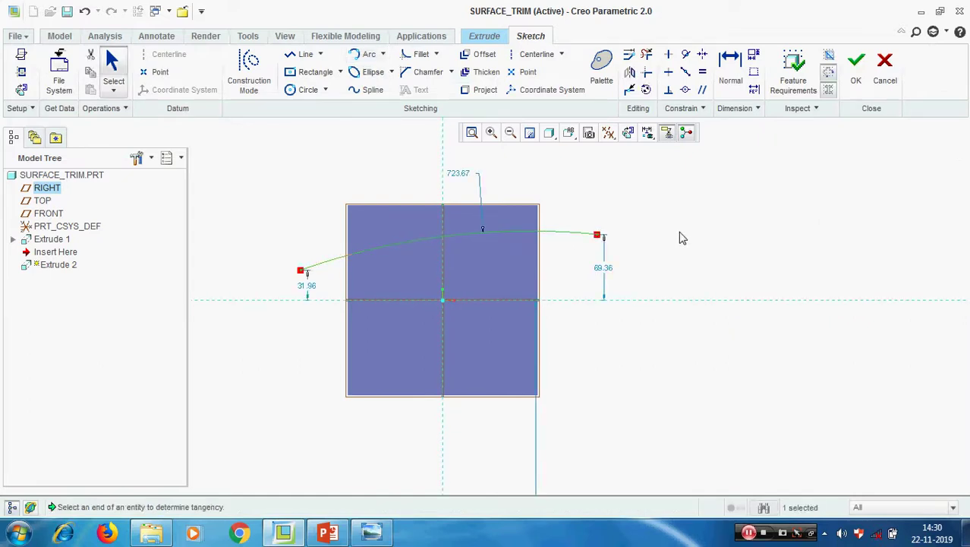
# - Set the arc's right end height to 70, left end height to 30 and radius to 725, and finish the sketch
pyautogui.scroll(-2, 630, 265)
pyautogui.doubleClick(597, 267)
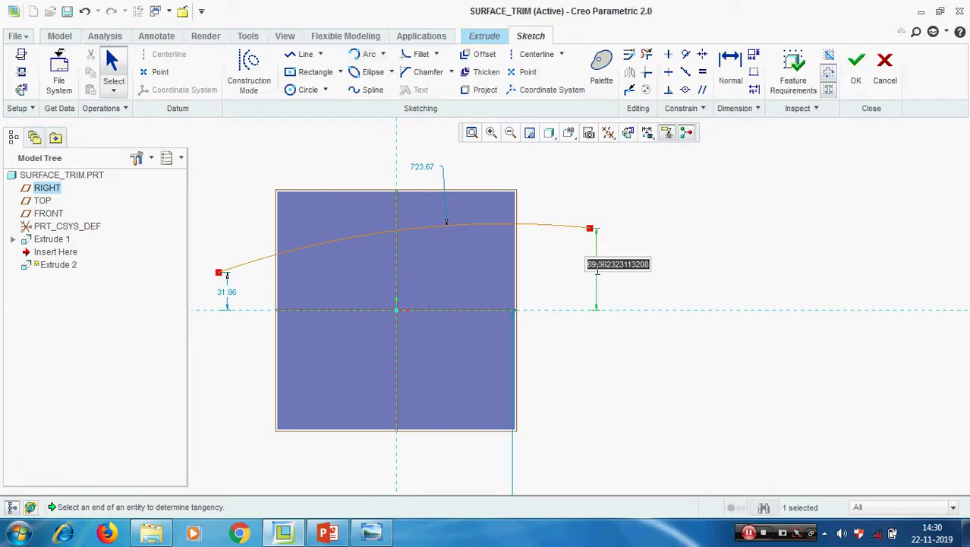
pyautogui.write('70')
pyautogui.press('Return')
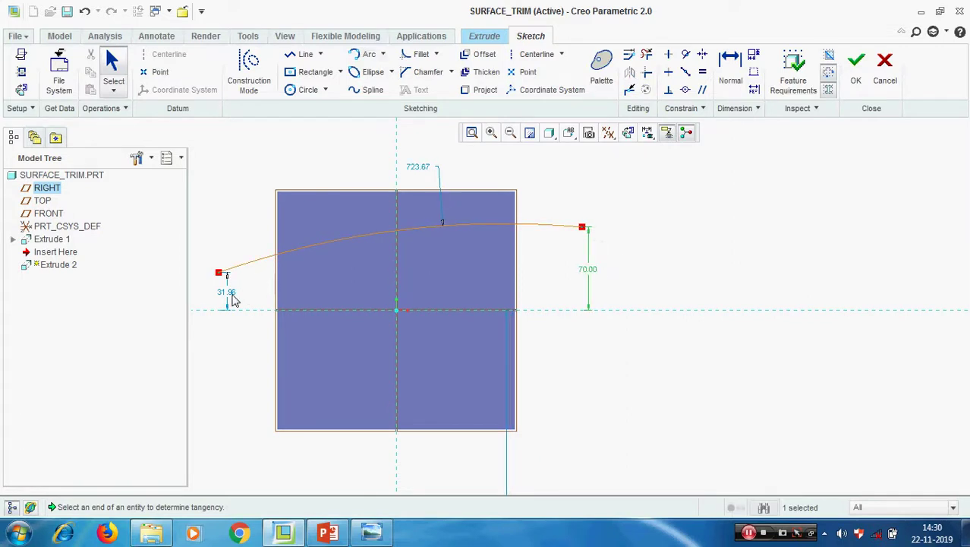
pyautogui.doubleClick(230, 296)
pyautogui.write('30')
pyautogui.press('Return')
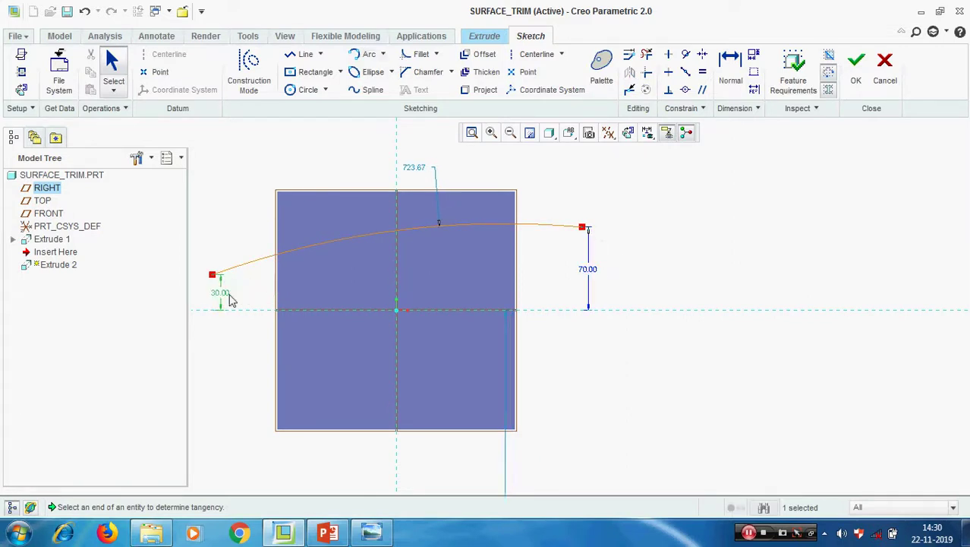
pyautogui.doubleClick(413, 170)
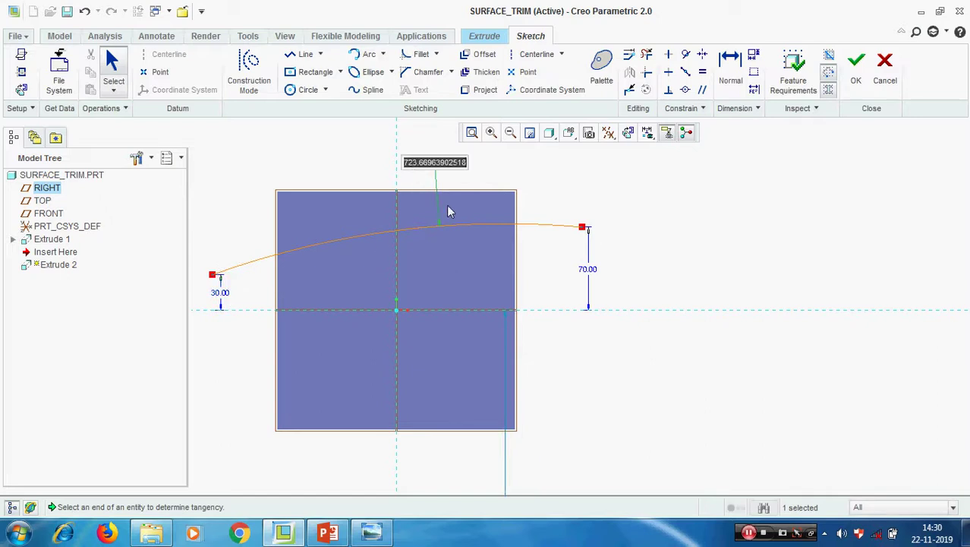
pyautogui.write('725')
pyautogui.press('Return')
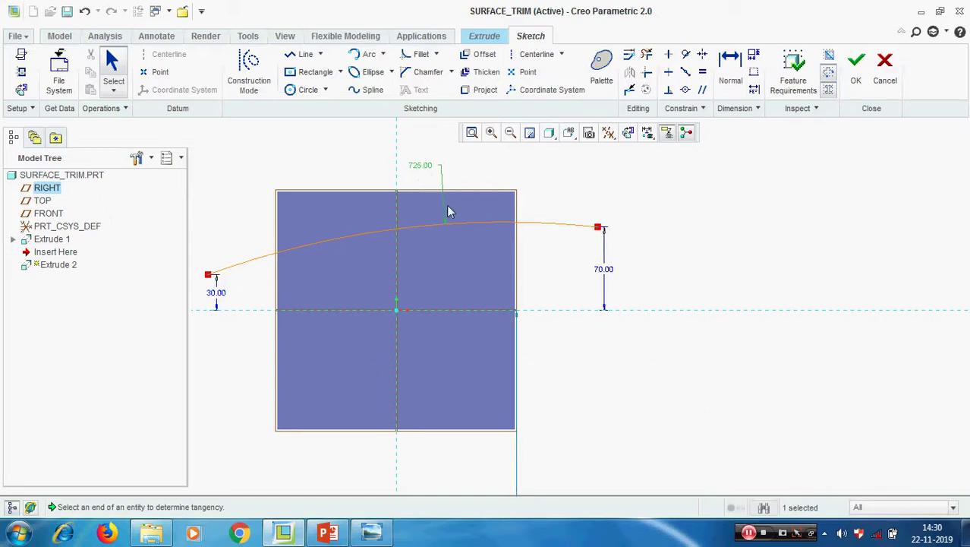
pyautogui.click(858, 67)
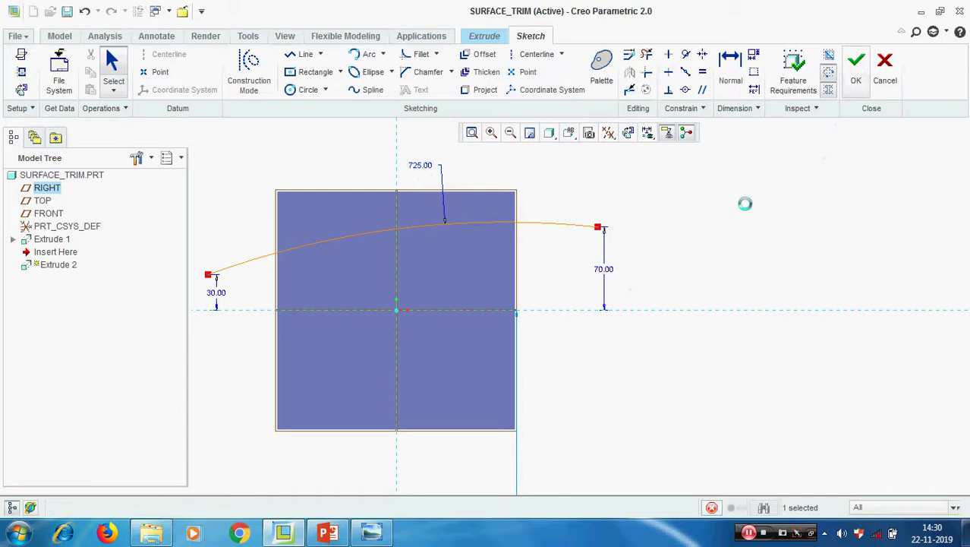
# - Extrude the arc symmetrically about the sketch plane to a depth of 150 and complete the surface
pyautogui.moveTo(657, 258); pyautogui.dragTo(727, 249, button='middle')
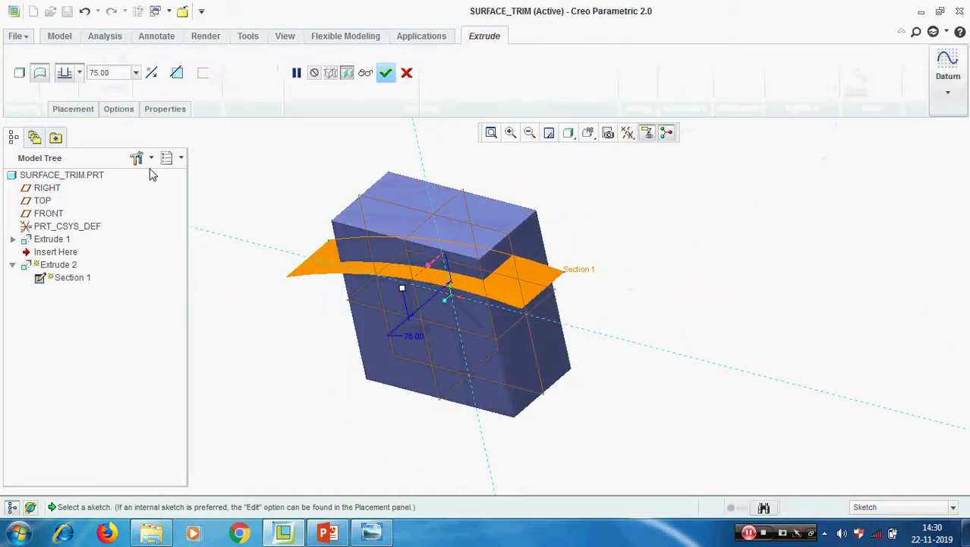
pyautogui.click(79, 72)
pyautogui.click(67, 114)
pyautogui.write('150')
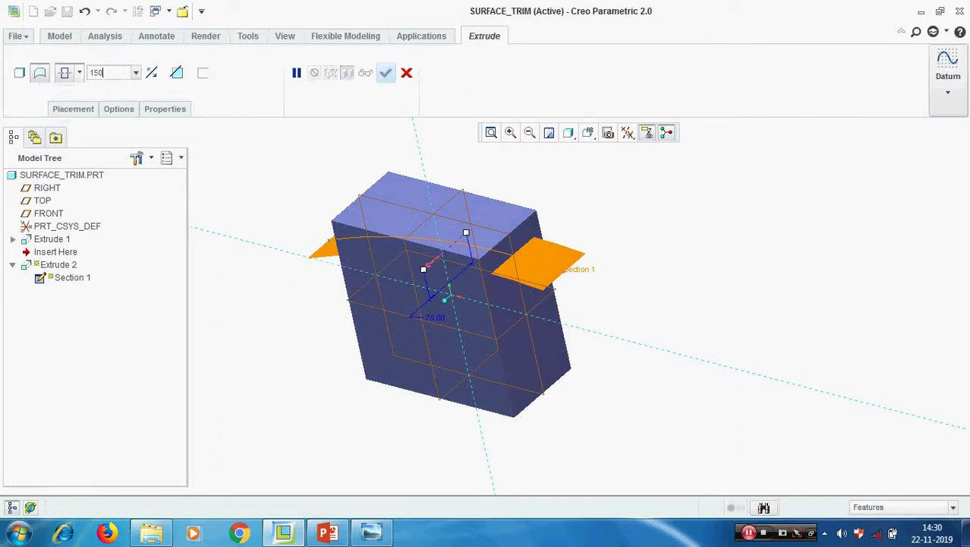
pyautogui.press('Return')
pyautogui.moveTo(449, 309); pyautogui.dragTo(438, 271, button='middle')
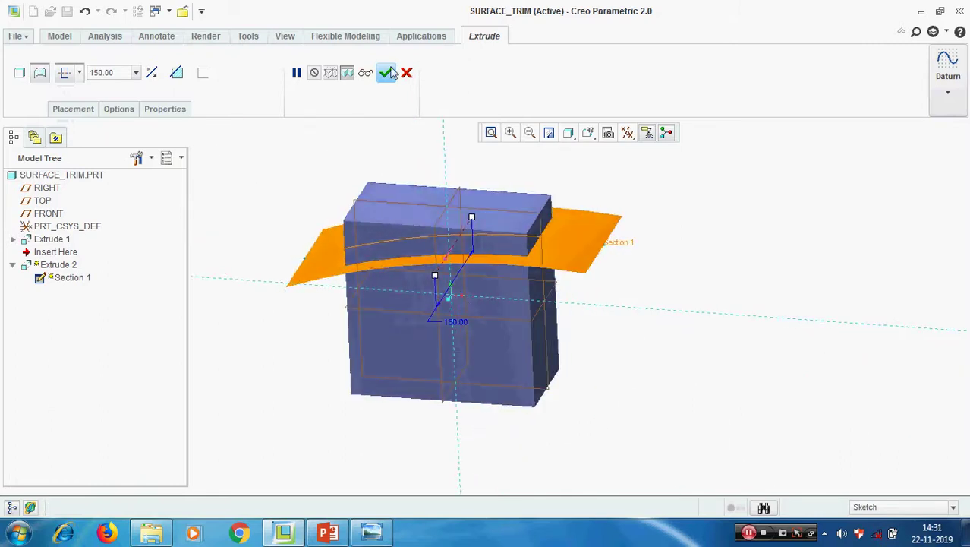
pyautogui.click(386, 73)
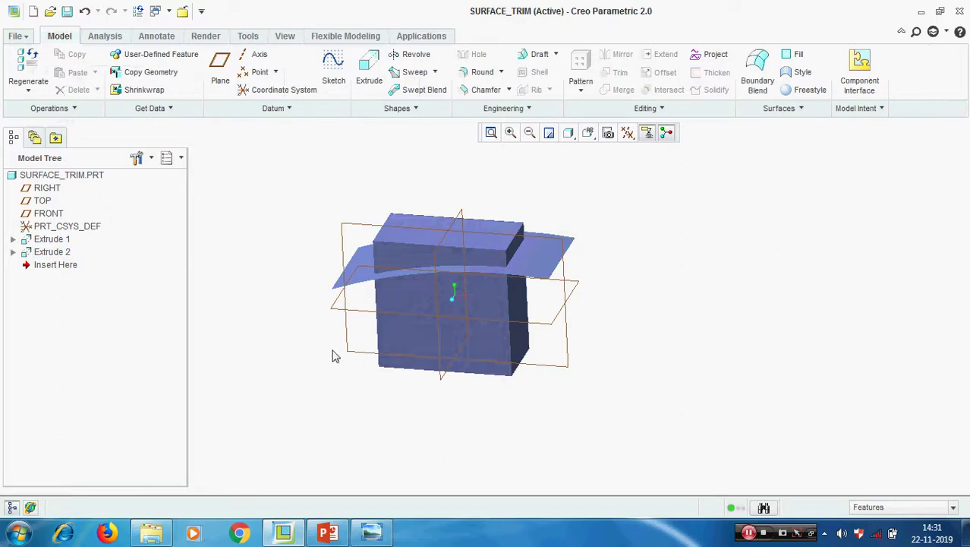
# - Hide the datum planes in the model display
pyautogui.scroll(2, 351, 301)
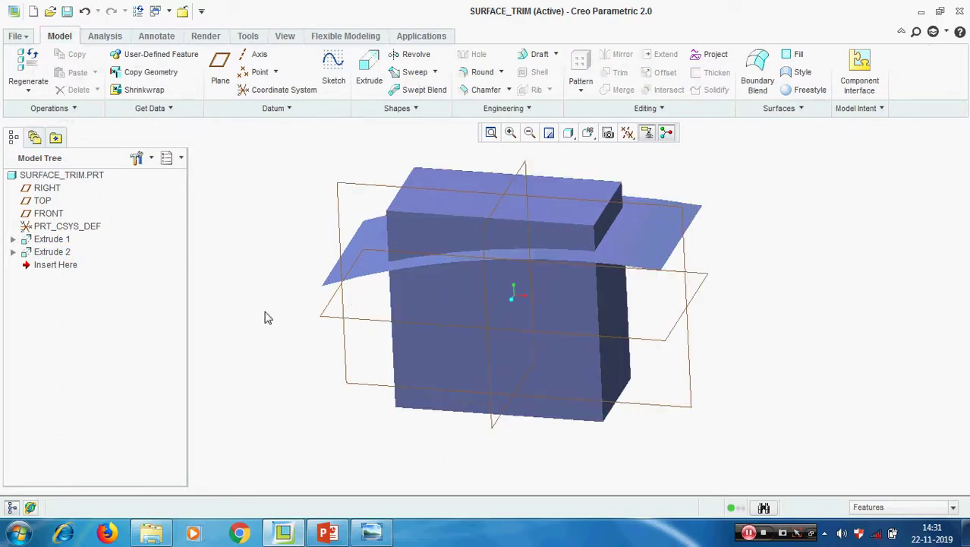
pyautogui.moveTo(279, 302); pyautogui.dragTo(281, 310, button='middle')
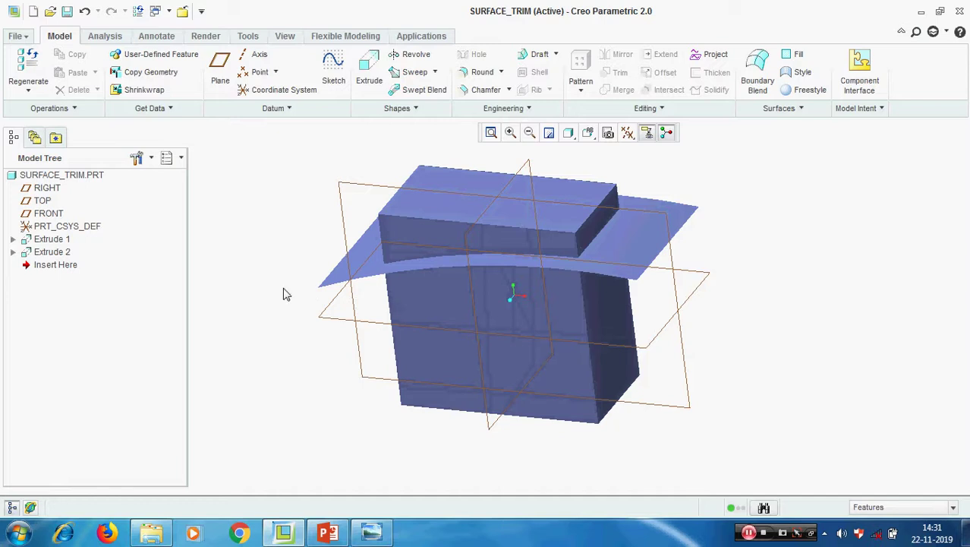
pyautogui.click(627, 133)
pyautogui.click(657, 227)
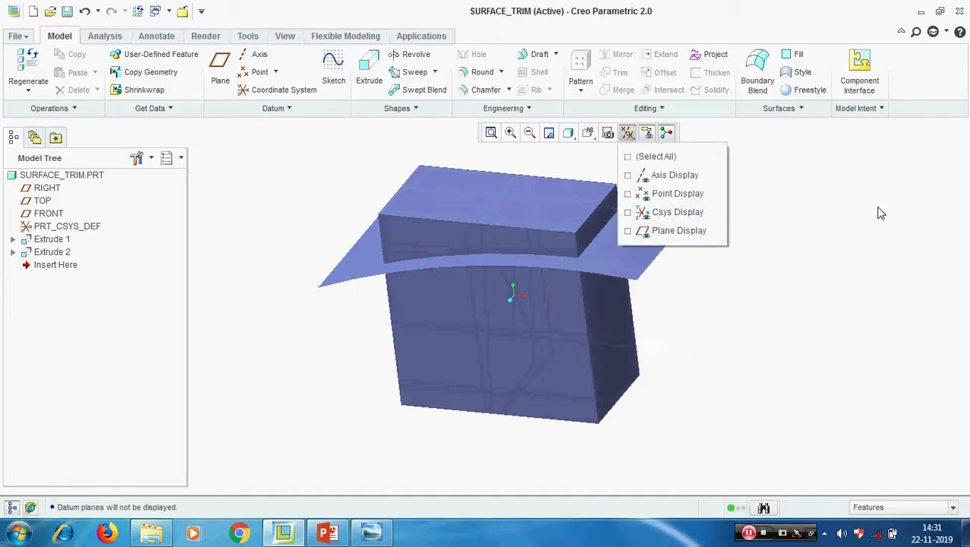
# - Start merging the box surface with the curved surface, and preview the result with the box's lower portion kept
pyautogui.click(50, 240)
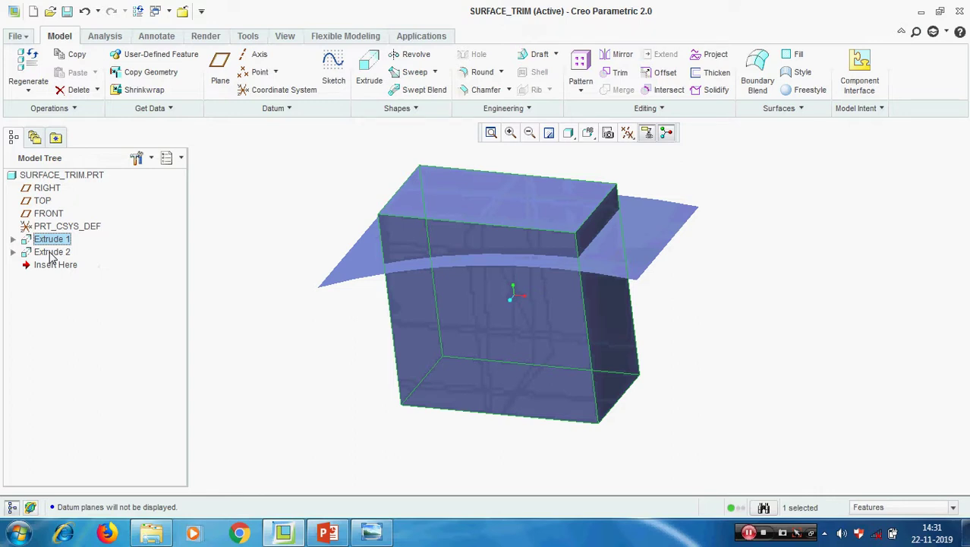
pyautogui.keyDown('ctrl'); pyautogui.click(49, 253); pyautogui.keyUp('ctrl')
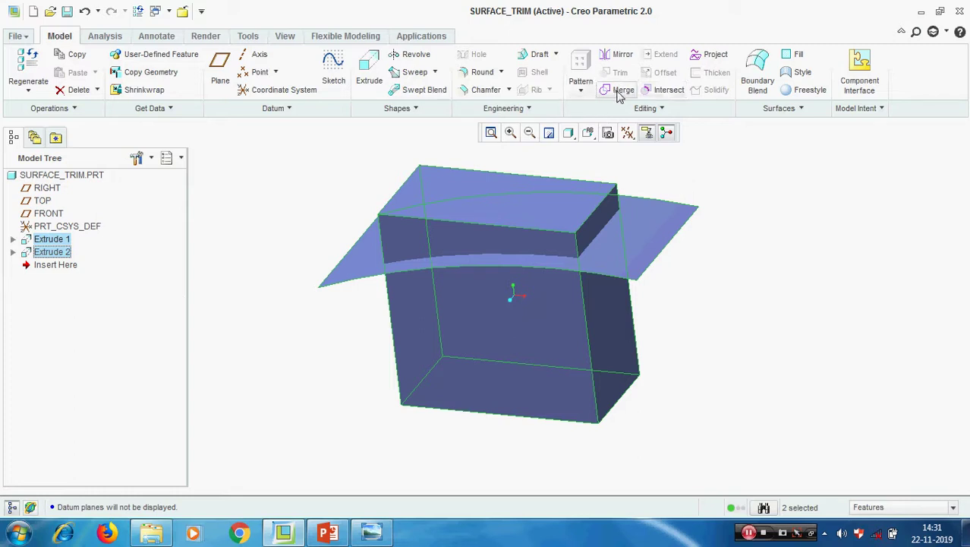
pyautogui.click(621, 91)
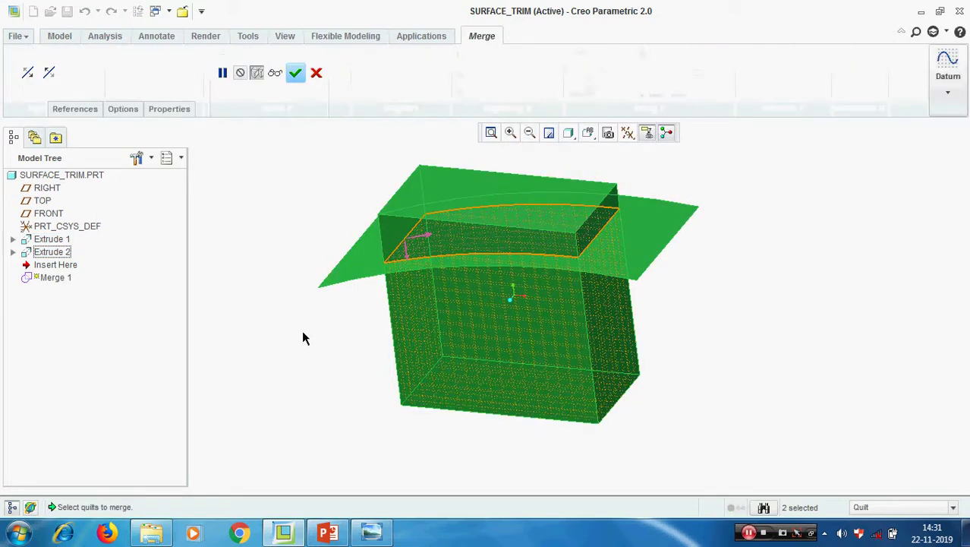
pyautogui.scroll(-1, 414, 340)
pyautogui.scroll(1, 385, 363)
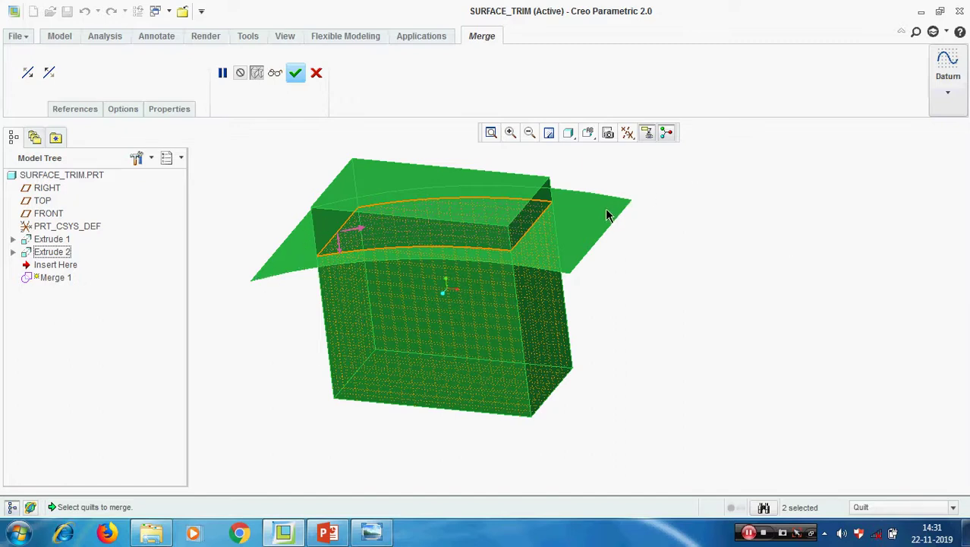
pyautogui.moveTo(591, 223); pyautogui.dragTo(449, 290, button='middle')
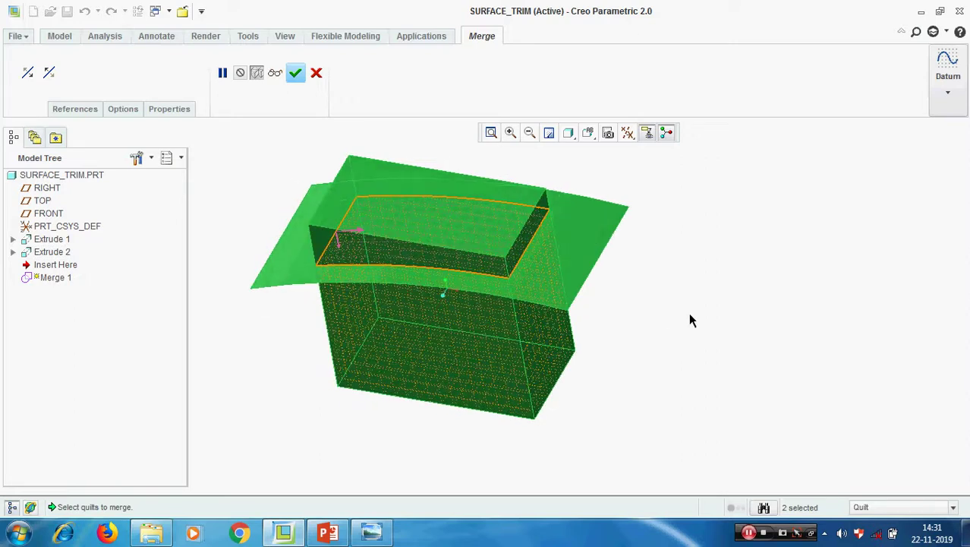
pyautogui.moveTo(318, 340)
pyautogui.mouseDown(button='middle')
pyautogui.moveTo(312, 282)
pyautogui.moveTo(335, 260)
pyautogui.moveTo(327, 256)
pyautogui.moveTo(289, 303)
pyautogui.mouseUp(button='middle')
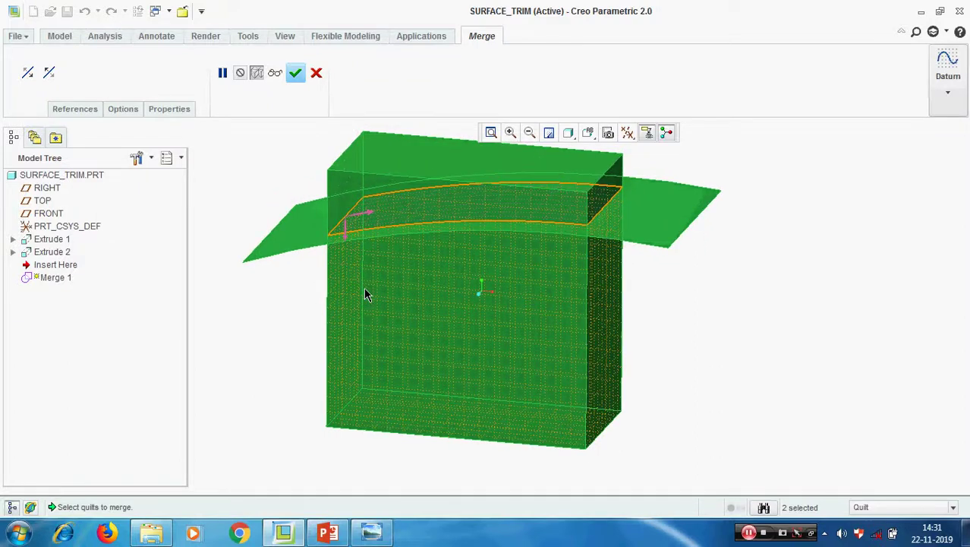
pyautogui.moveTo(559, 292)
pyautogui.mouseDown(button='middle')
pyautogui.moveTo(548, 271)
pyautogui.moveTo(558, 299)
pyautogui.mouseUp(button='middle')
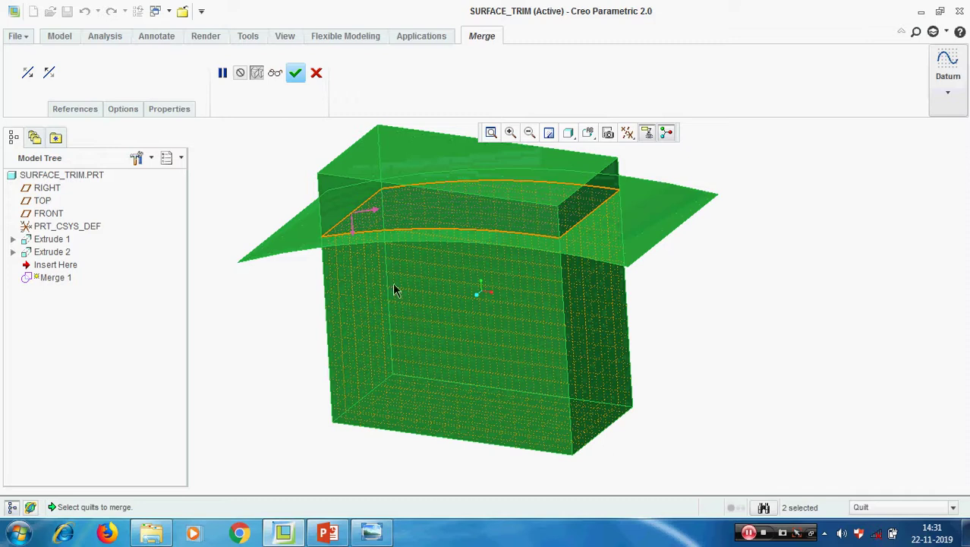
pyautogui.moveTo(565, 217); pyautogui.dragTo(571, 222, button='middle')
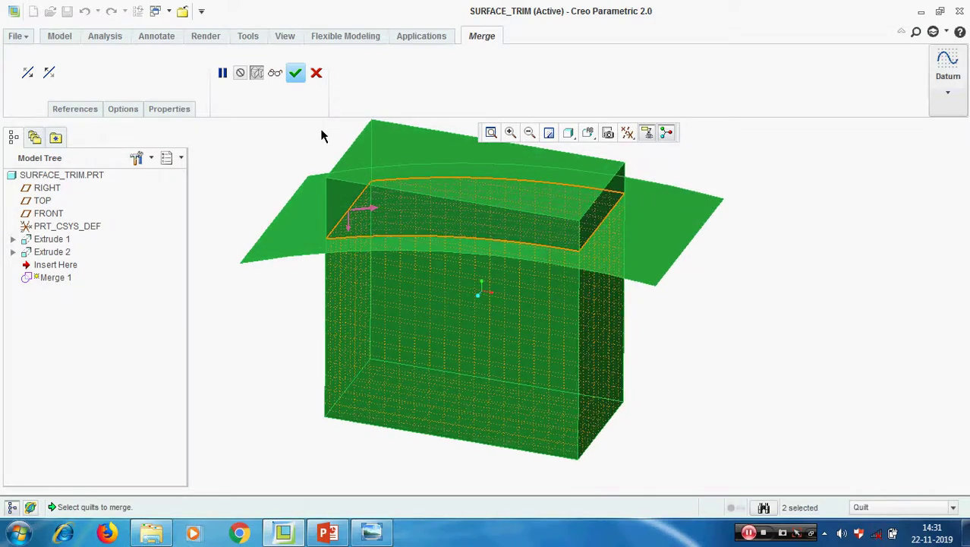
pyautogui.click(276, 73)
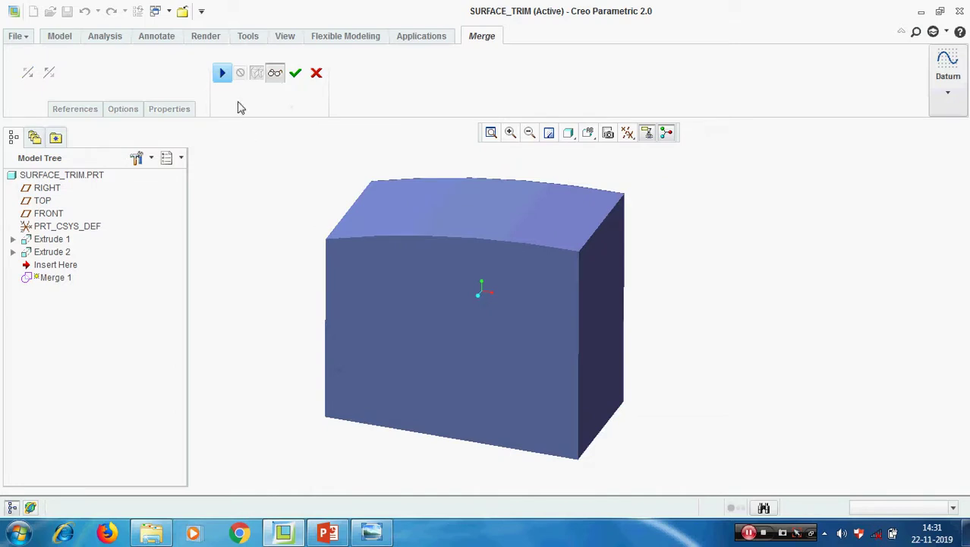
pyautogui.click(223, 73)
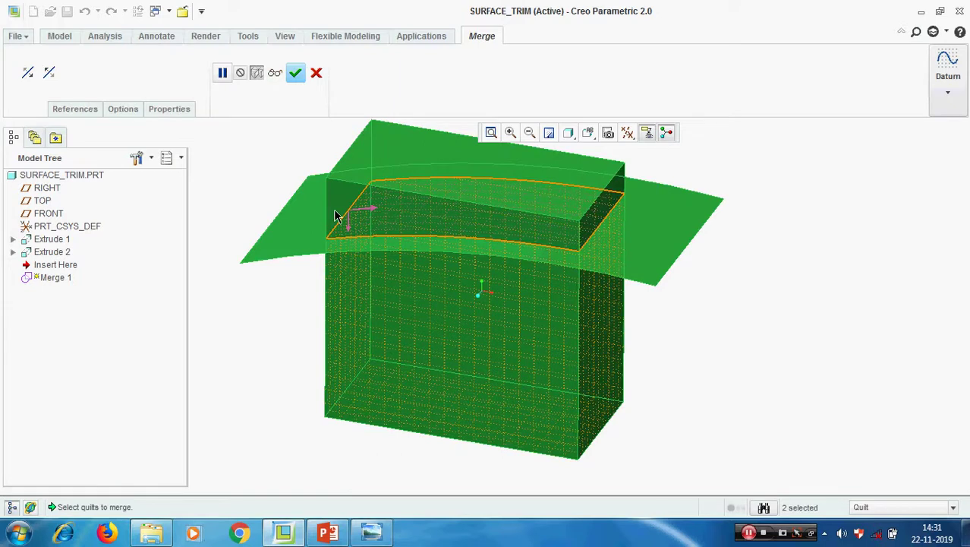
# - Flip the box's kept side to the portion above the curved surface and preview the merge
pyautogui.scroll(-1, 337, 216)
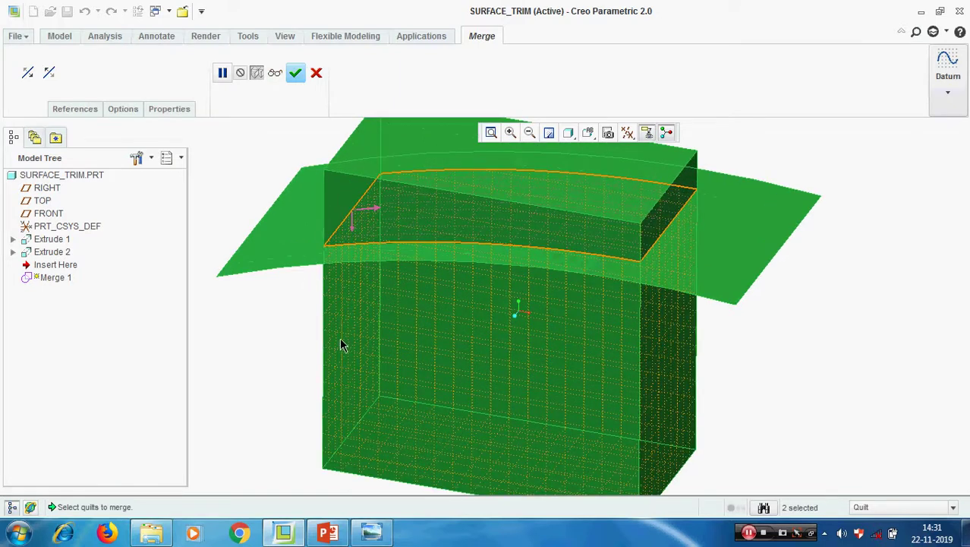
pyautogui.click(354, 228)
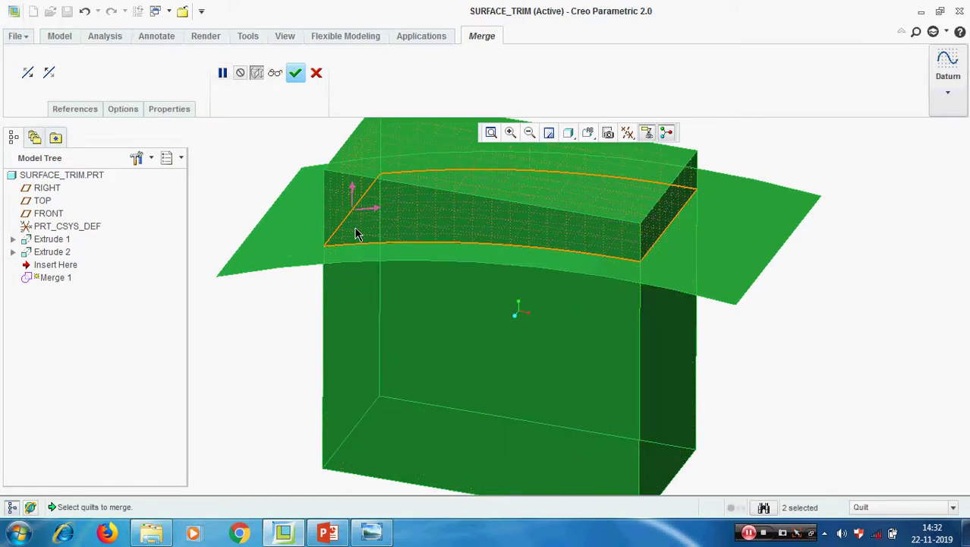
pyautogui.click(275, 73)
pyautogui.moveTo(386, 186)
pyautogui.mouseDown(button='middle')
pyautogui.moveTo(427, 206)
pyautogui.moveTo(422, 190)
pyautogui.moveTo(433, 244)
pyautogui.mouseUp(button='middle')
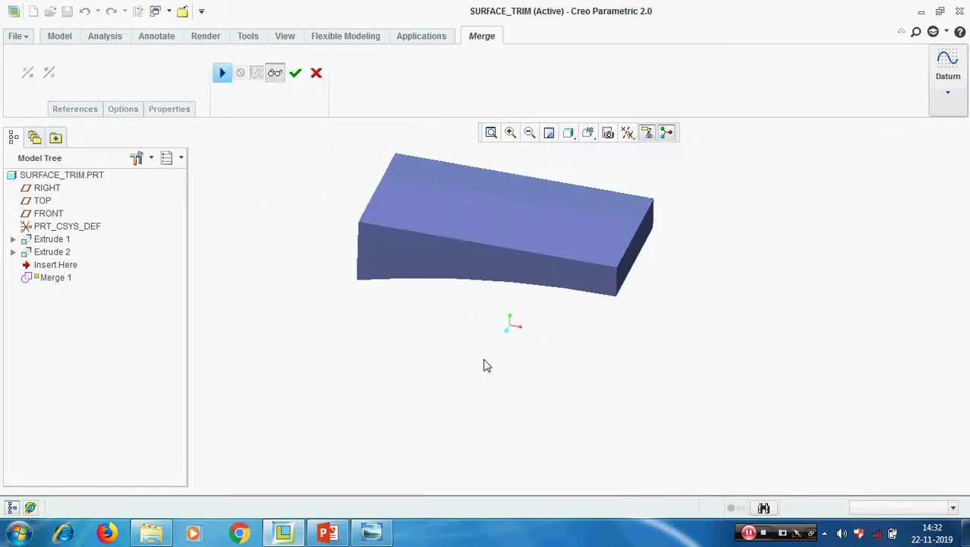
pyautogui.click(222, 73)
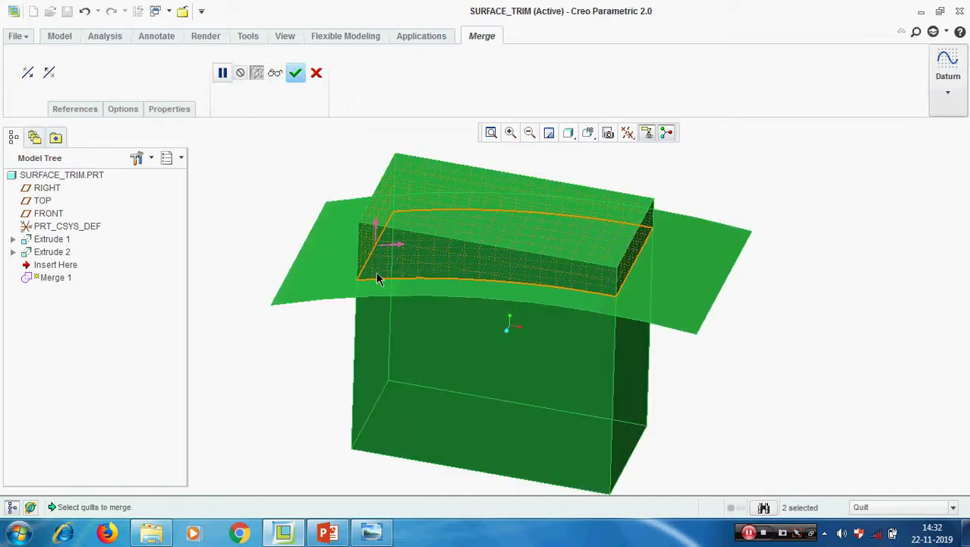
# - Flip the curved surface's kept side to the area outside the box and preview the merge
pyautogui.scroll(2, 375, 273)
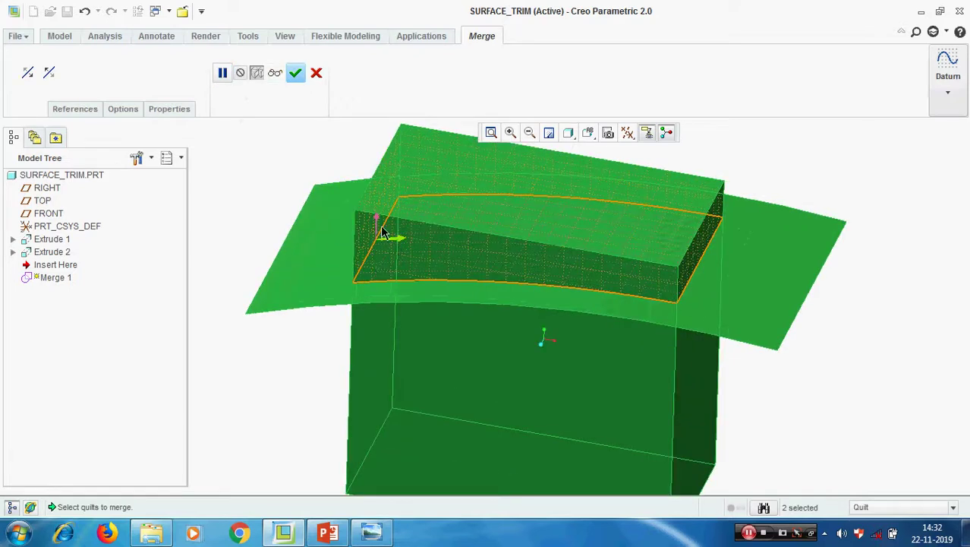
pyautogui.click(396, 239)
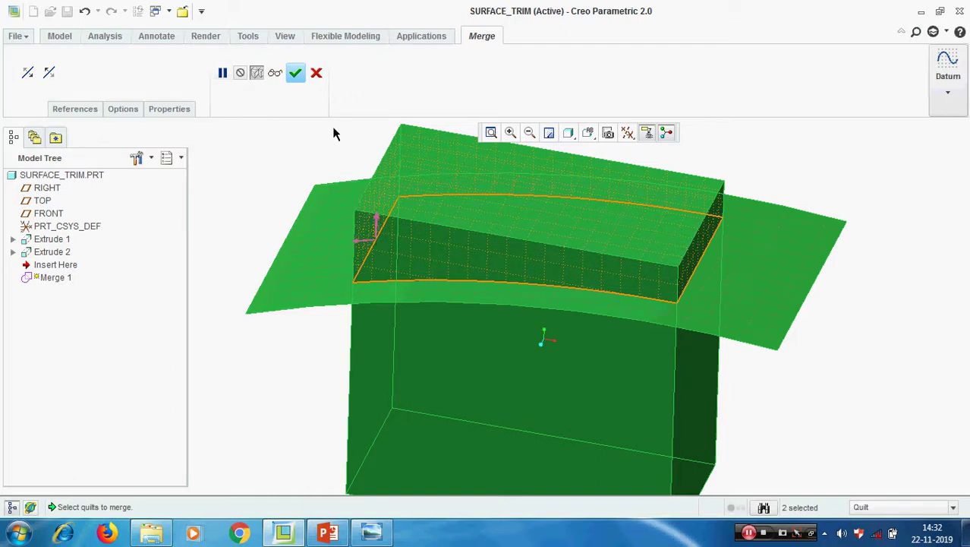
pyautogui.click(275, 73)
pyautogui.moveTo(419, 203)
pyautogui.mouseDown(button='middle')
pyautogui.moveTo(422, 173)
pyautogui.moveTo(426, 233)
pyautogui.moveTo(424, 216)
pyautogui.mouseUp(button='middle')
pyautogui.click(223, 74)
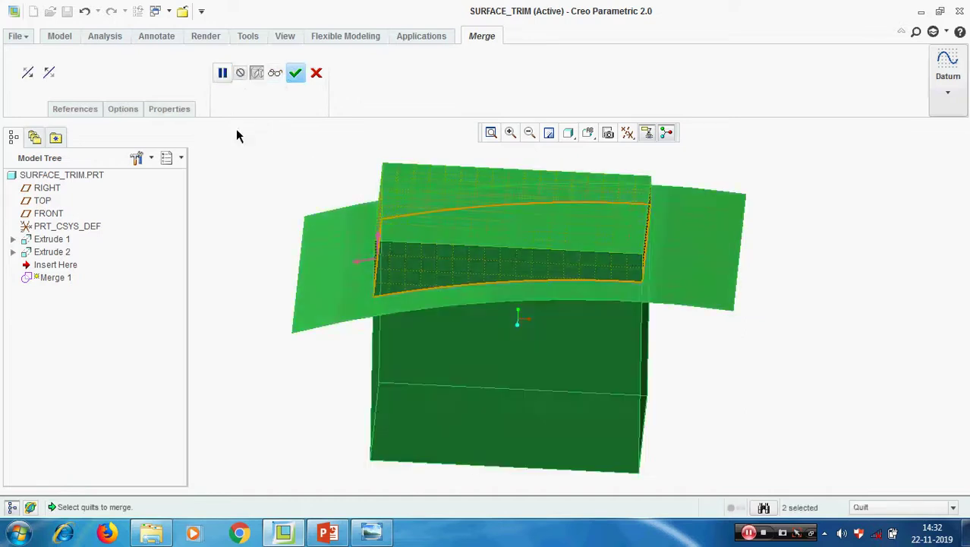
# - Flip the box's kept side to the portion below the curved surface, preview, and complete the merge
pyautogui.moveTo(419, 273); pyautogui.dragTo(468, 266, button='middle')
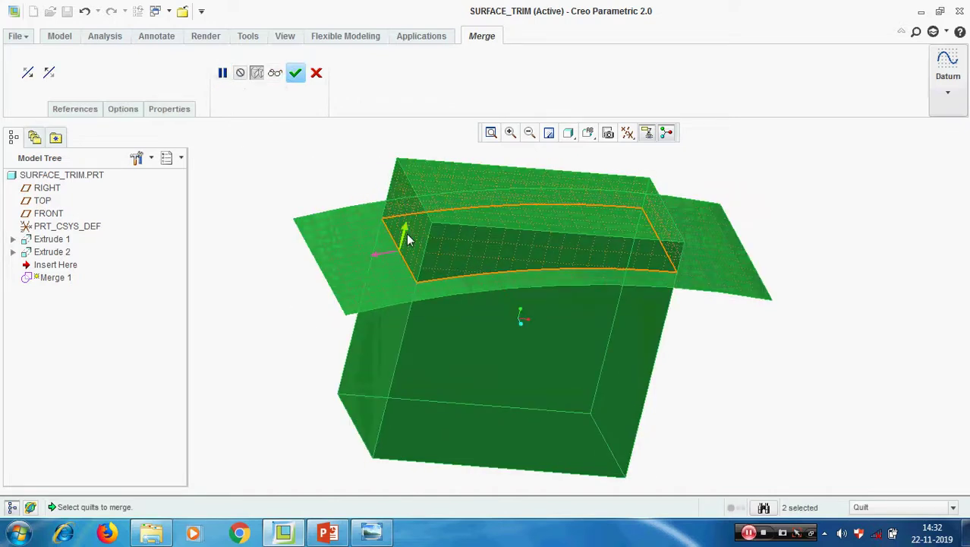
pyautogui.moveTo(538, 305)
pyautogui.mouseDown(button='middle')
pyautogui.moveTo(466, 301)
pyautogui.moveTo(494, 306)
pyautogui.moveTo(486, 302)
pyautogui.mouseUp(button='middle')
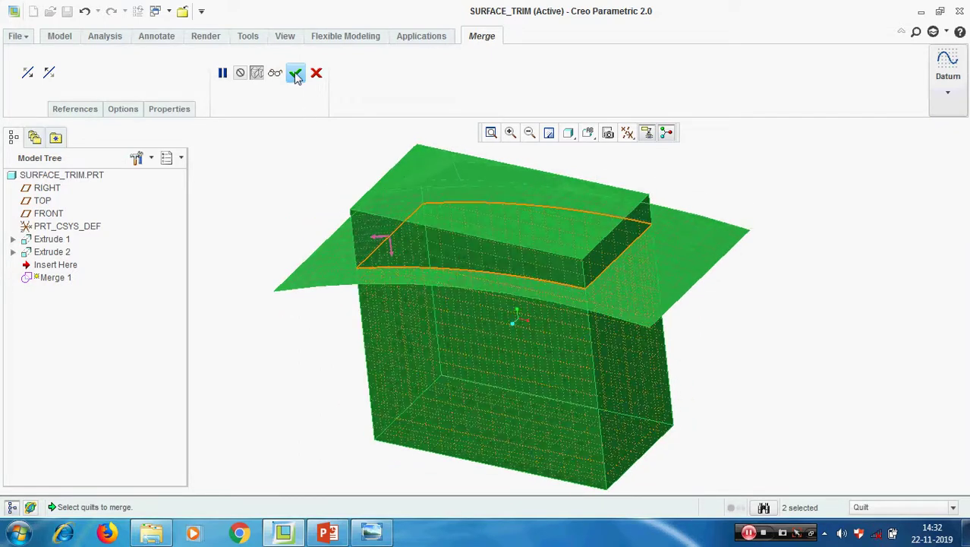
pyautogui.click(293, 75)
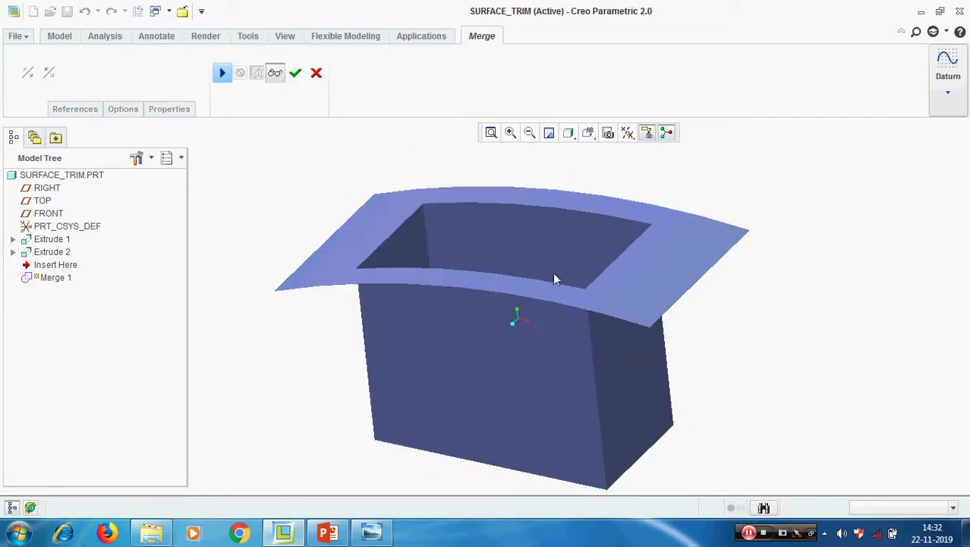
pyautogui.click(295, 73)
# - Start thickening the merged quilt and set its thickness to 5
pyautogui.moveTo(718, 315)
pyautogui.mouseDown(button='middle')
pyautogui.moveTo(643, 299)
pyautogui.moveTo(686, 256)
pyautogui.moveTo(634, 303)
pyautogui.moveTo(585, 325)
pyautogui.moveTo(593, 330)
pyautogui.moveTo(576, 377)
pyautogui.mouseUp(button='middle')
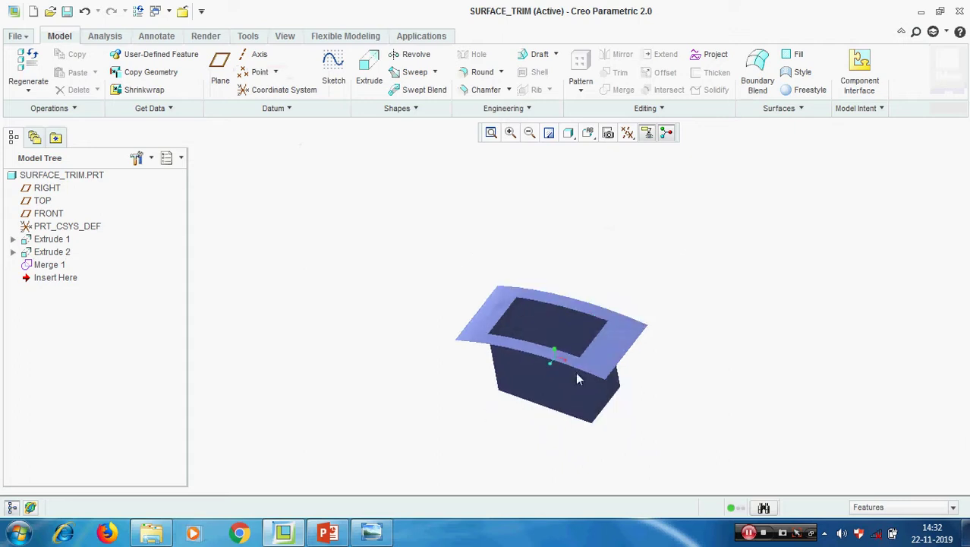
pyautogui.scroll(2, 546, 373)
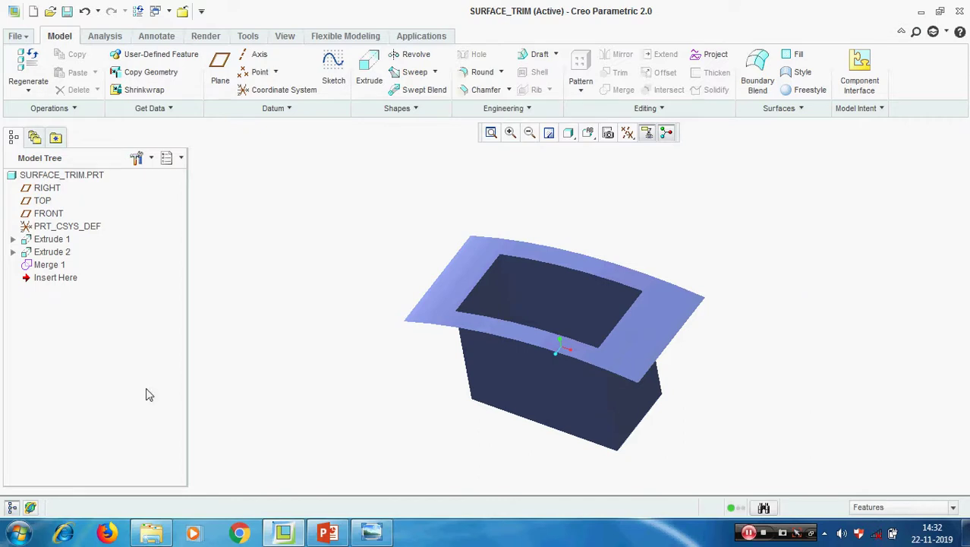
pyautogui.click(50, 265)
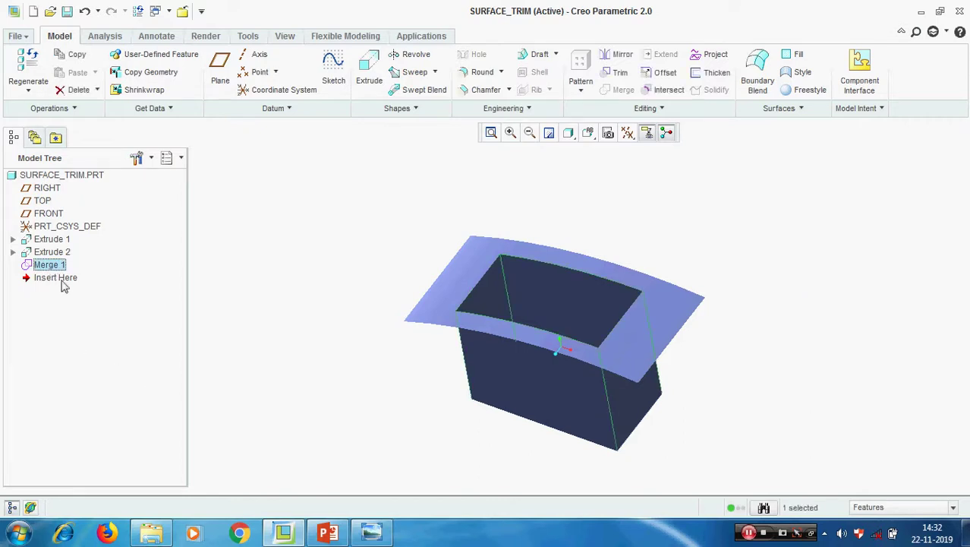
pyautogui.click(717, 73)
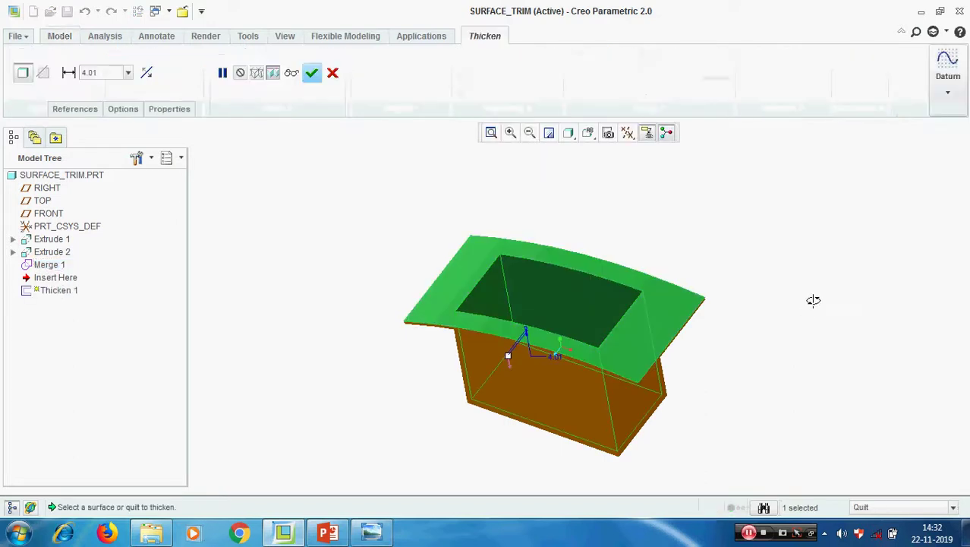
pyautogui.moveTo(813, 300); pyautogui.dragTo(823, 271, button='middle')
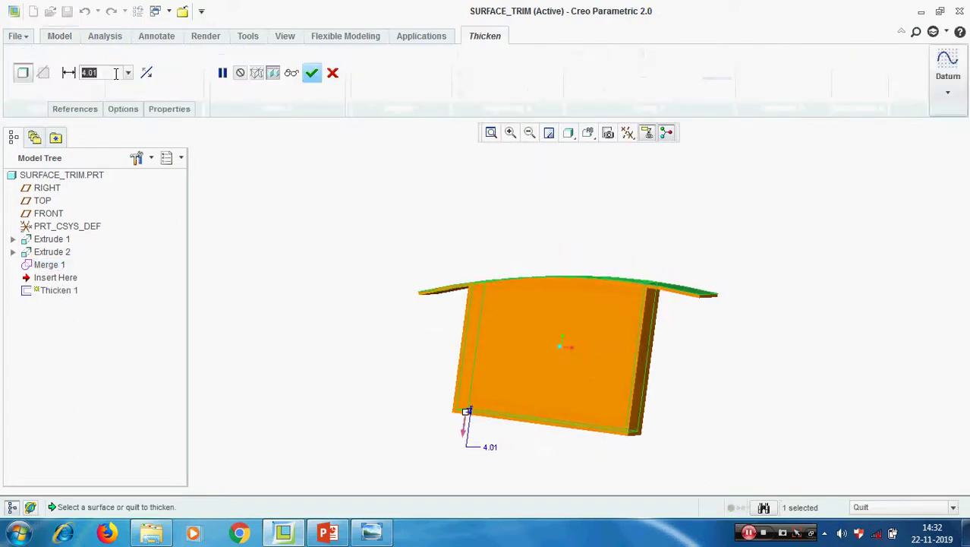
pyautogui.write('5')
pyautogui.press('Return')
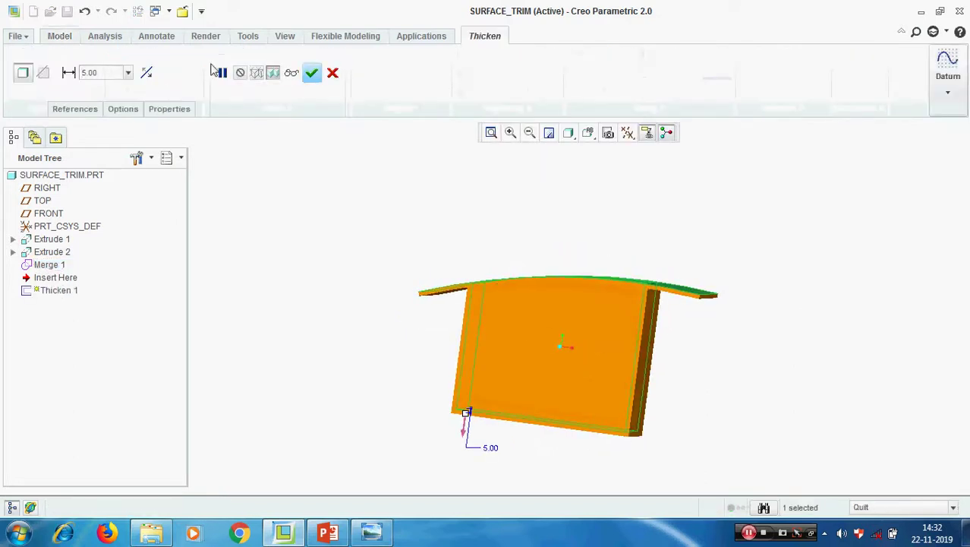
# - In a straight front view, try the thickening direction on the opposite side and on both sides of the quilt
pyautogui.click(589, 134)
pyautogui.click(622, 205)
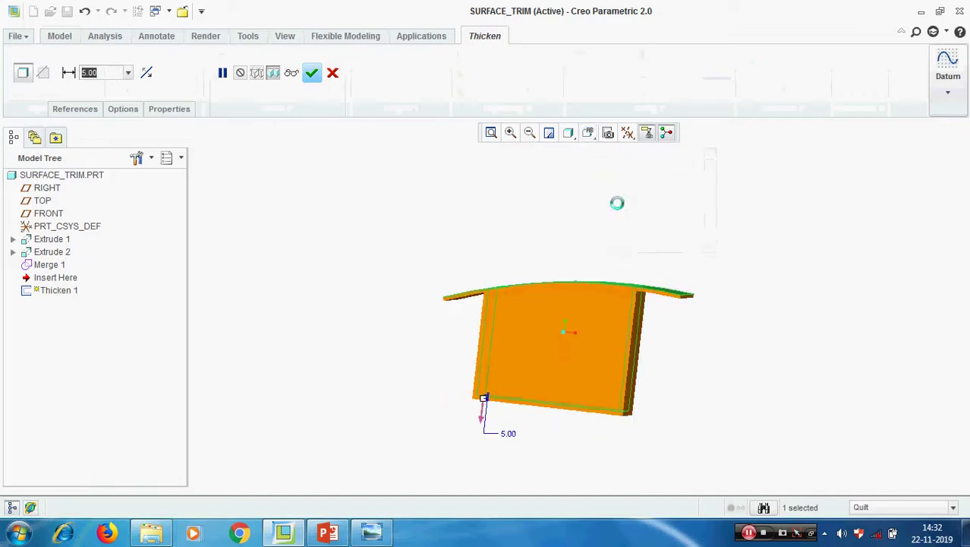
pyautogui.scroll(-5, 741, 260)
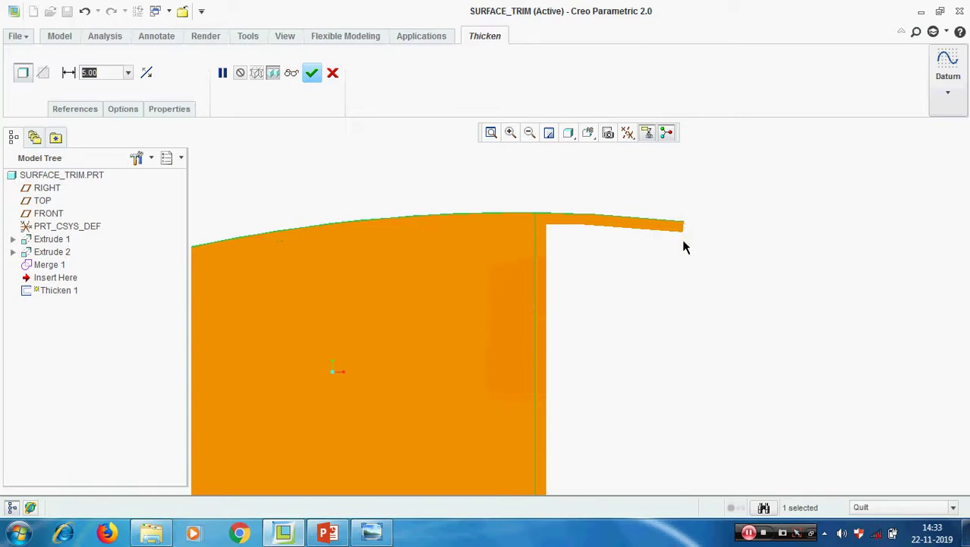
pyautogui.click(148, 73)
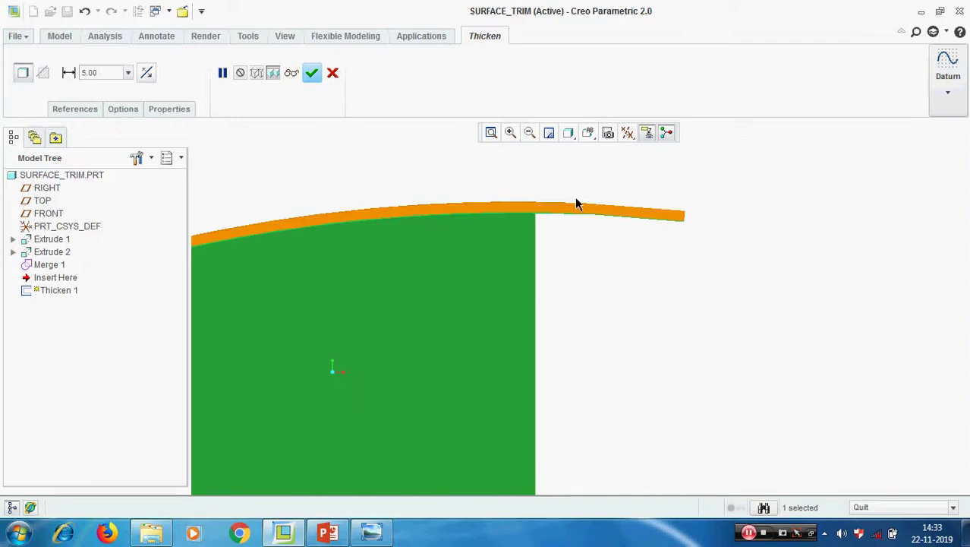
pyautogui.click(148, 74)
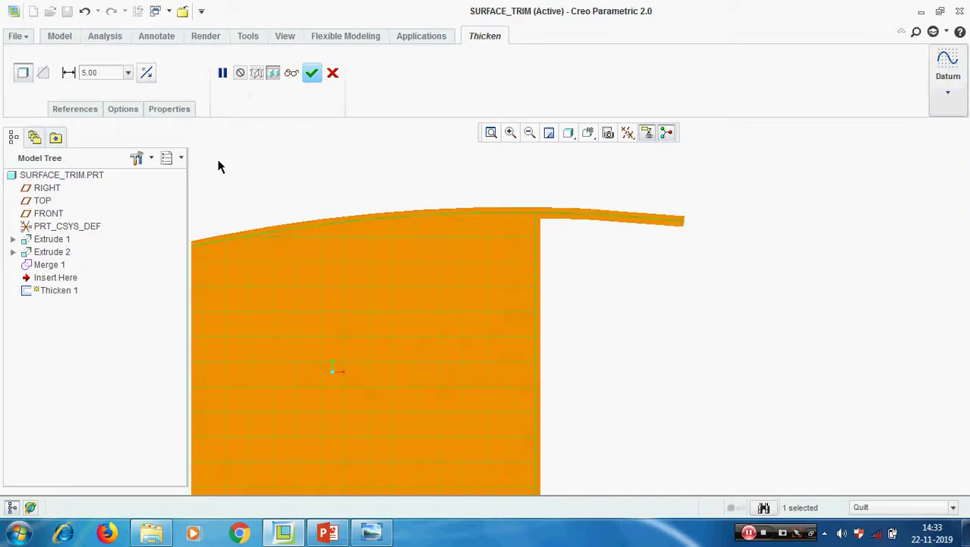
pyautogui.scroll(-4, 668, 230)
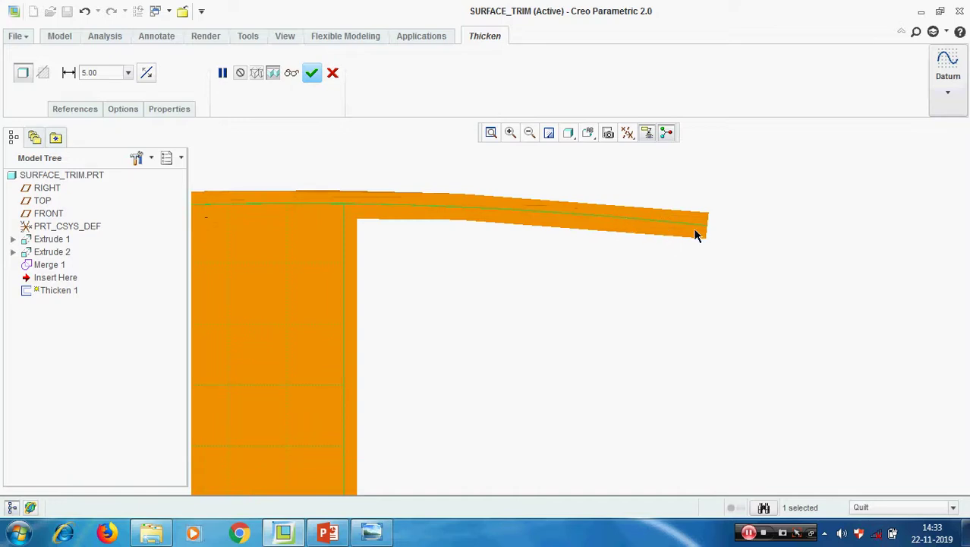
pyautogui.scroll(1, 660, 238)
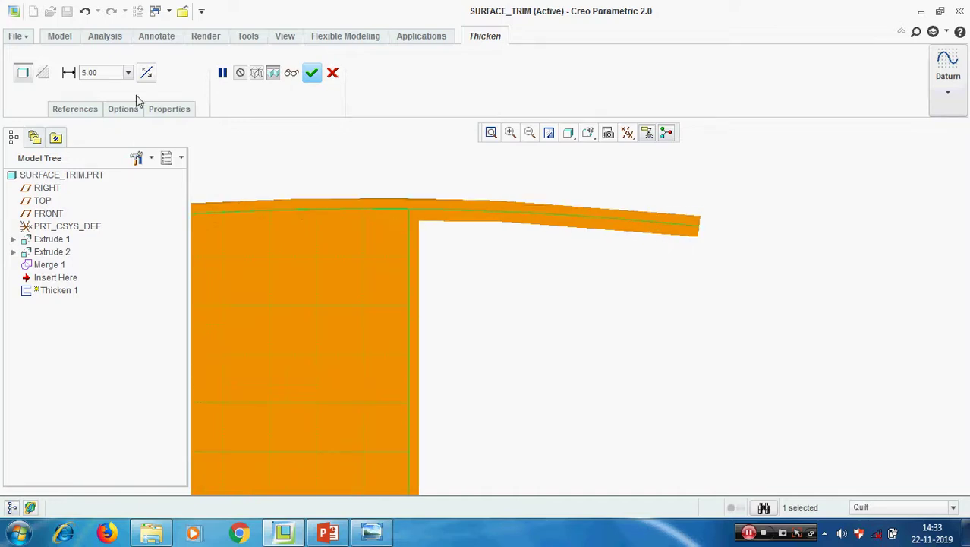
# - Set the thickening direction to the outside of the box and complete the Thicken feature
pyautogui.scroll(4, 736, 329)
pyautogui.moveTo(664, 266); pyautogui.dragTo(635, 289, button='middle')
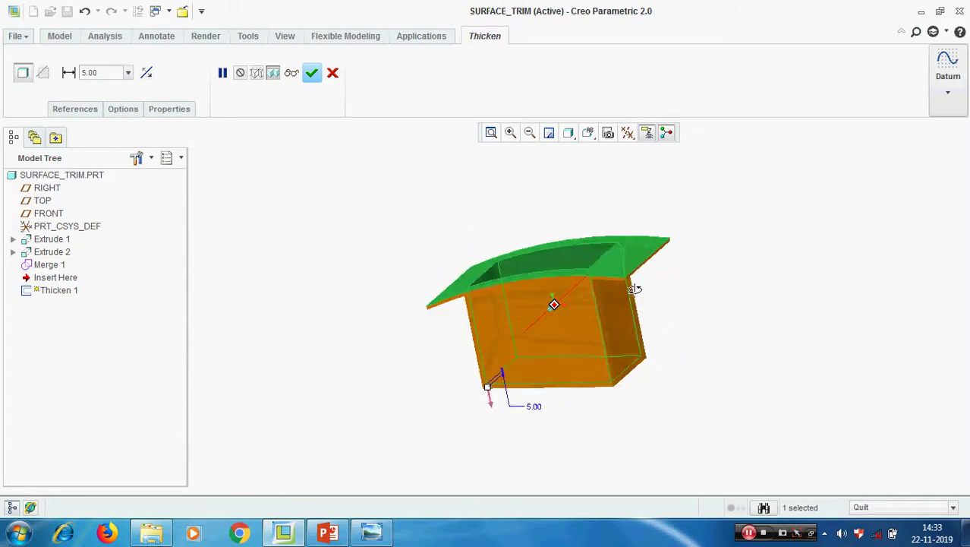
pyautogui.click(312, 72)
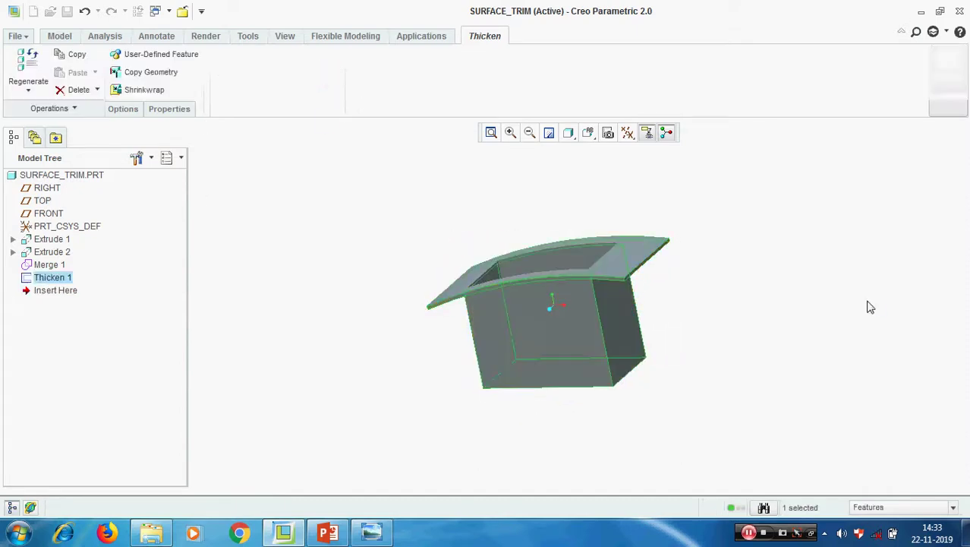
pyautogui.moveTo(637, 336)
pyautogui.mouseDown(button='middle')
pyautogui.moveTo(549, 336)
pyautogui.moveTo(563, 353)
pyautogui.moveTo(559, 312)
pyautogui.moveTo(554, 332)
pyautogui.mouseUp(button='middle')
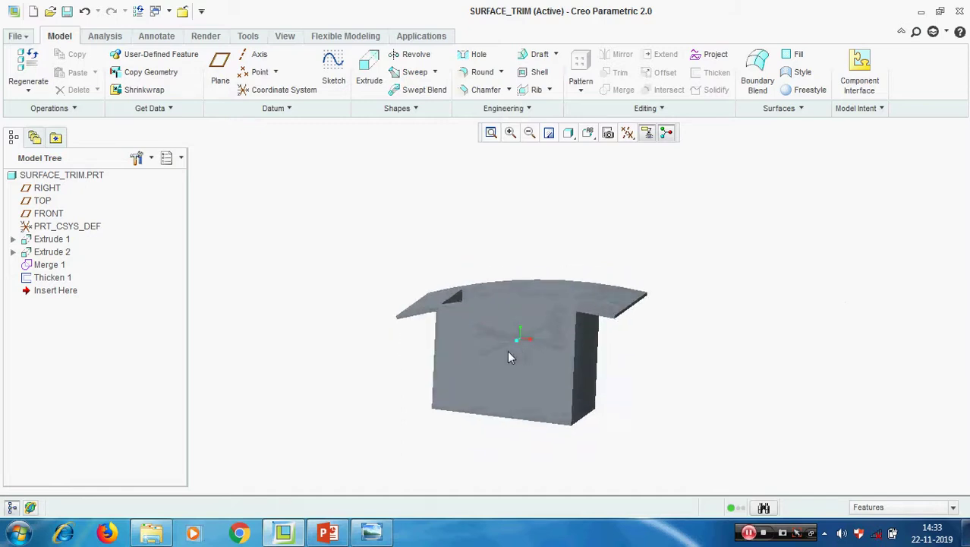
# - Delete the Thicken 1 feature so the model goes back to the merged quilt
pyautogui.rightClick(50, 278)
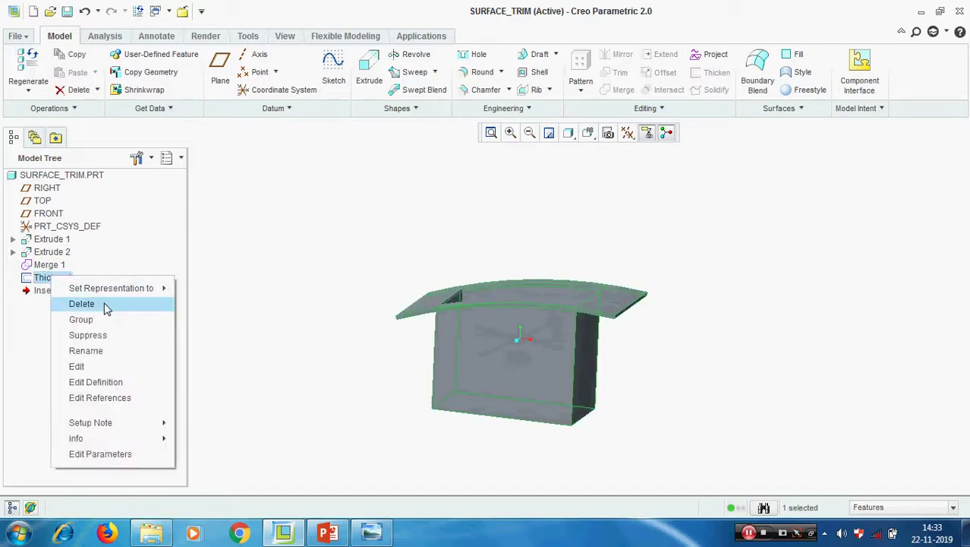
pyautogui.click(98, 304)
pyautogui.click(456, 281)
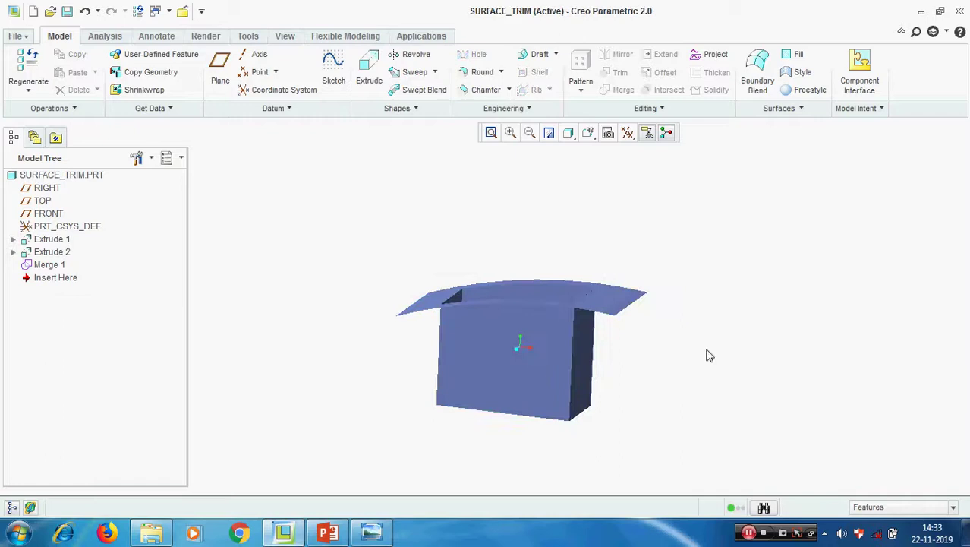
pyautogui.moveTo(548, 302); pyautogui.dragTo(509, 345, button='middle')
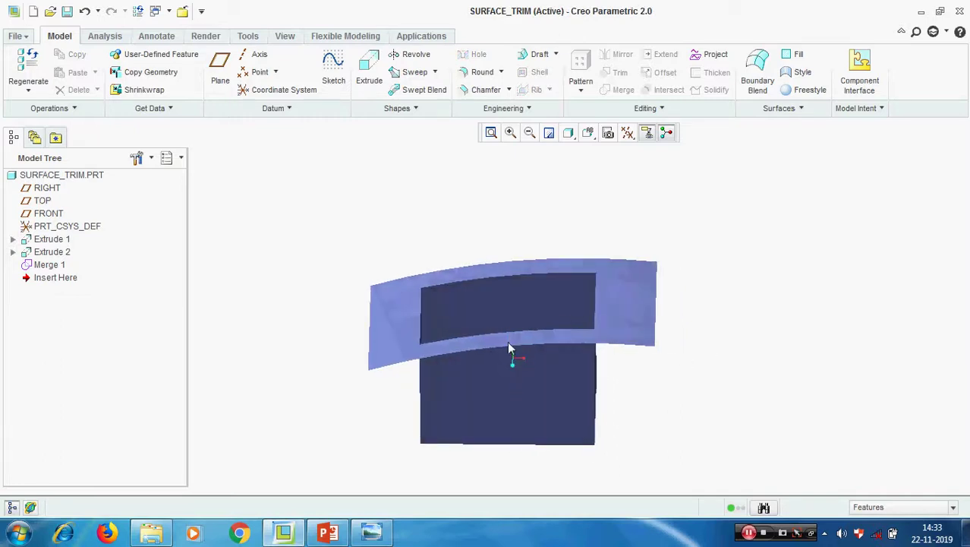
# - Redefine Merge 1 to keep only the curved surface portion inside the box, closing the box's top, and complete the merge
pyautogui.click(50, 266)
pyautogui.rightClick(50, 265)
pyautogui.click(112, 357)
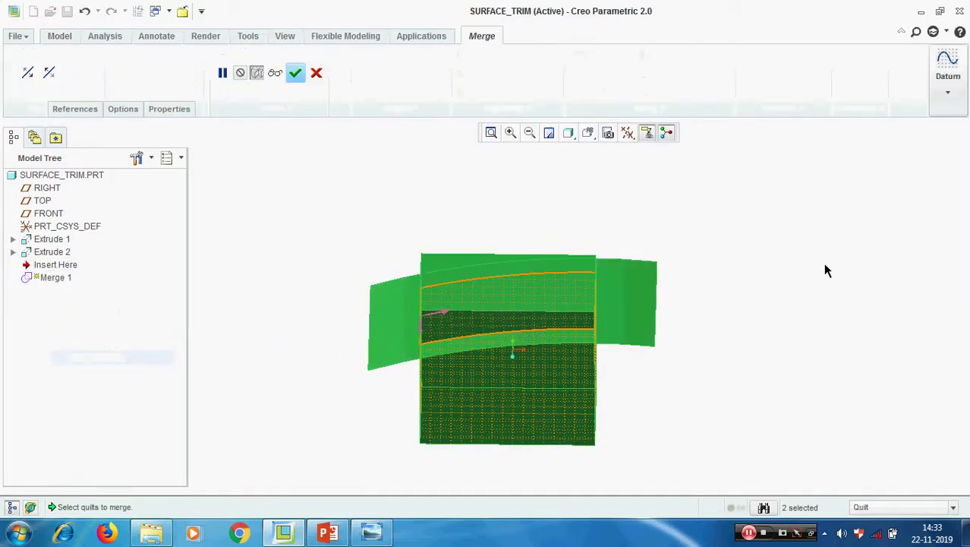
pyautogui.middleClick(784, 263)
pyautogui.moveTo(769, 263)
pyautogui.mouseDown(button='middle')
pyautogui.moveTo(615, 233)
pyautogui.moveTo(608, 242)
pyautogui.mouseUp(button='middle')
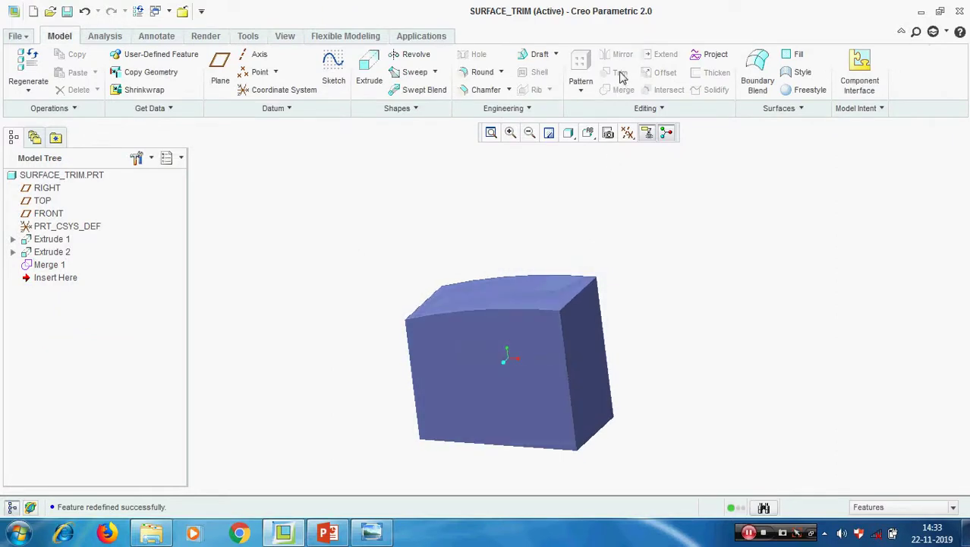
pyautogui.scroll(-4, 594, 268)
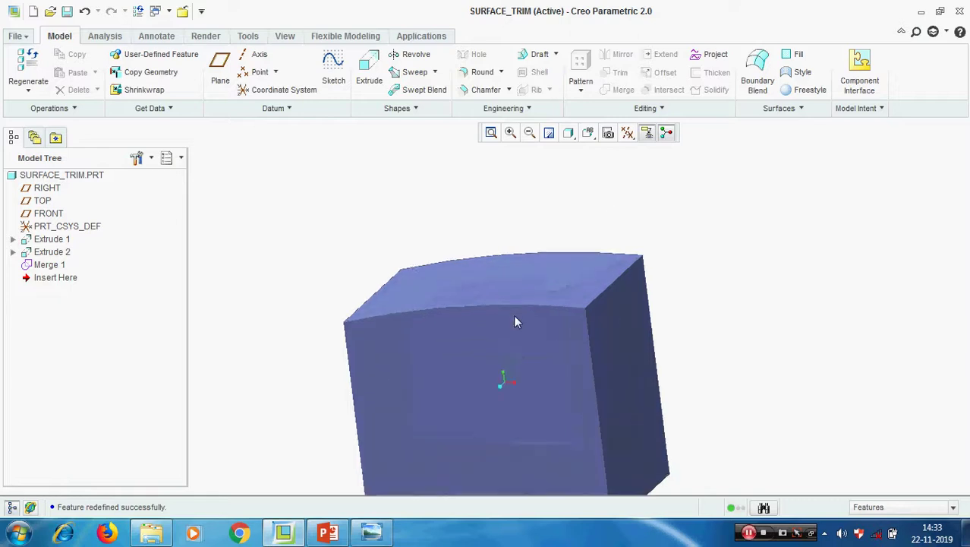
pyautogui.moveTo(528, 335); pyautogui.dragTo(449, 306, button='middle')
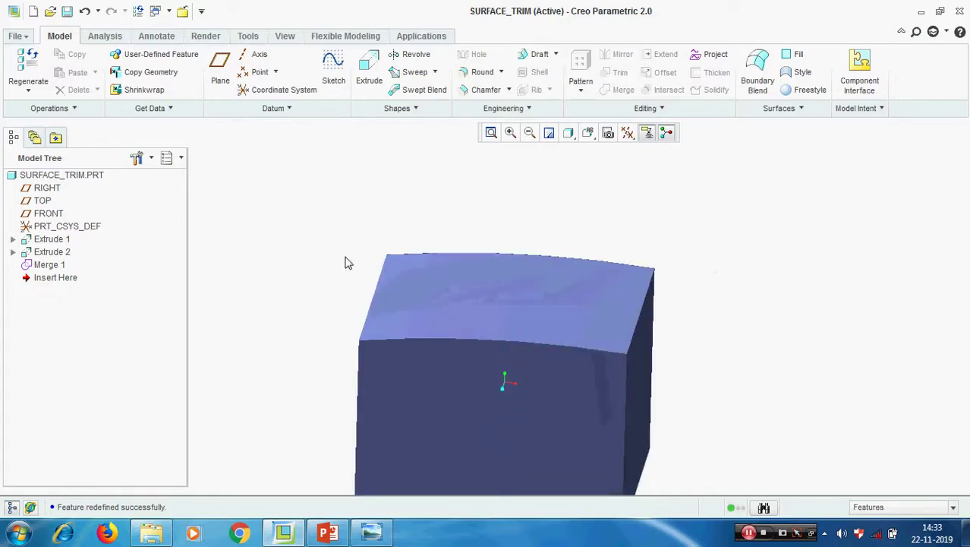
# - Display the datum planes and start an Extrude with its sketch on the TOP plane
pyautogui.click(625, 135)
pyautogui.click(667, 231)
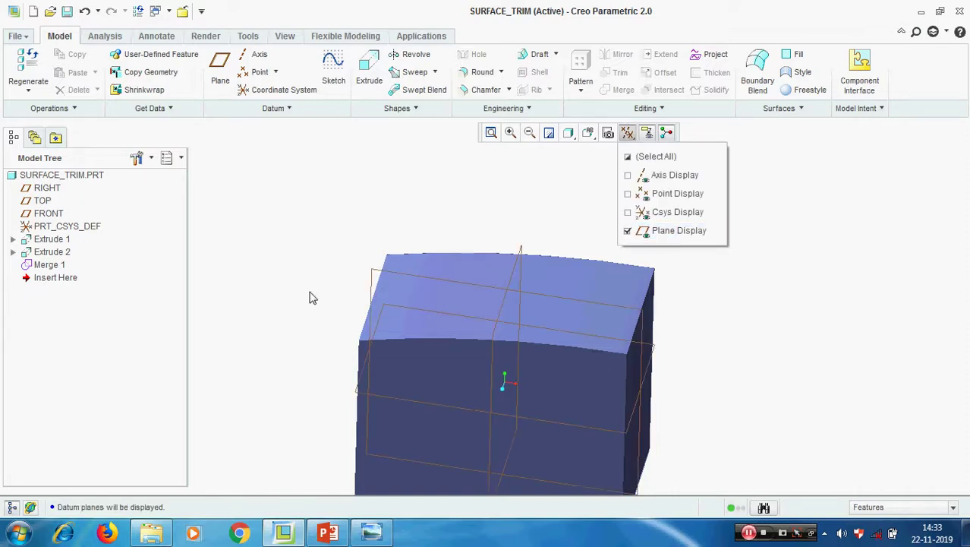
pyautogui.moveTo(465, 299); pyautogui.dragTo(621, 297, button='middle')
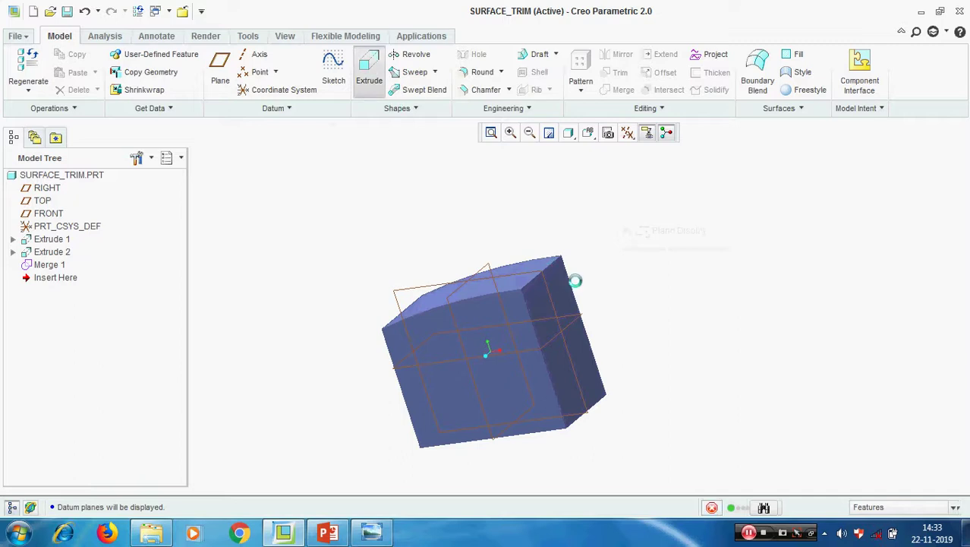
pyautogui.click(369, 76)
pyautogui.scroll(-5, 577, 319)
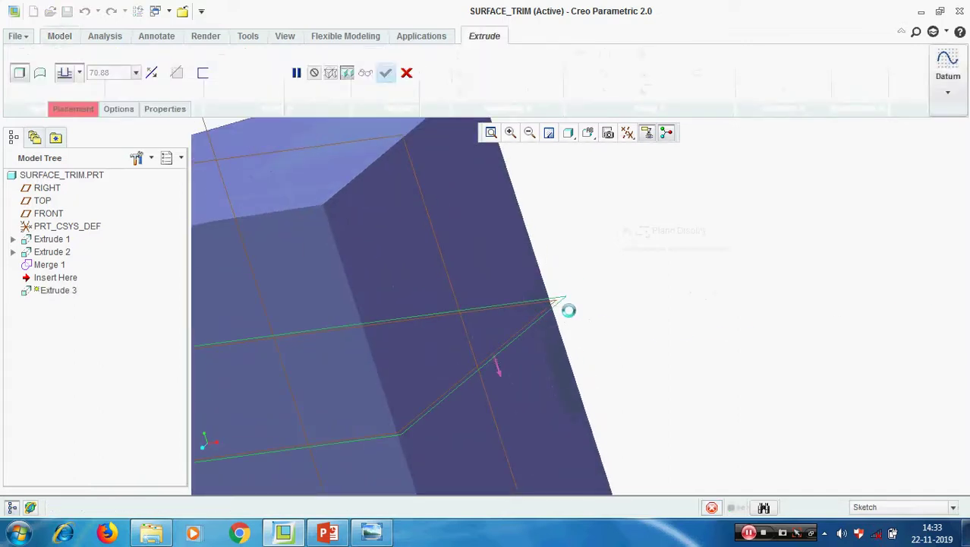
pyautogui.click(571, 316)
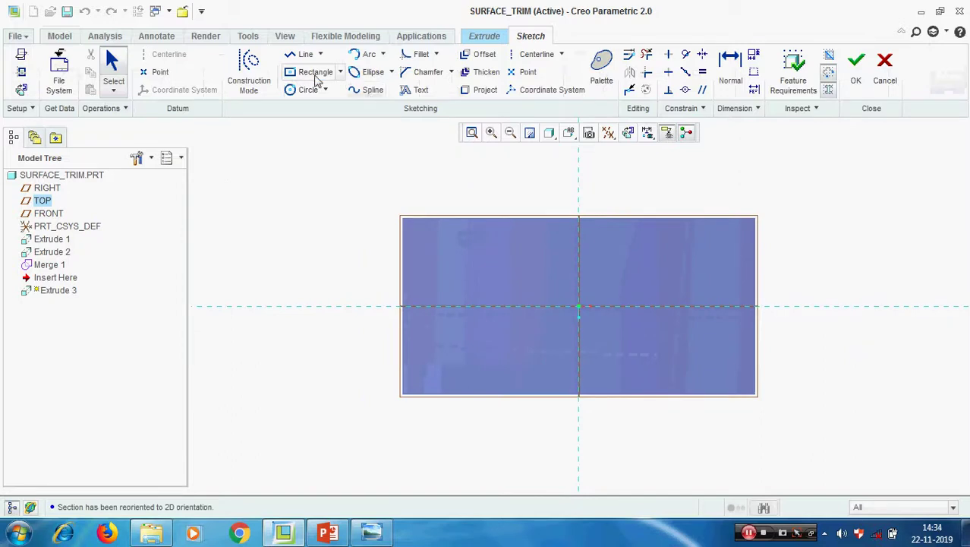
# - Sketch a center rectangle about 67 long, centered on the horizontal reference with one side on the vertical reference, and finish the sketch
pyautogui.click(309, 73)
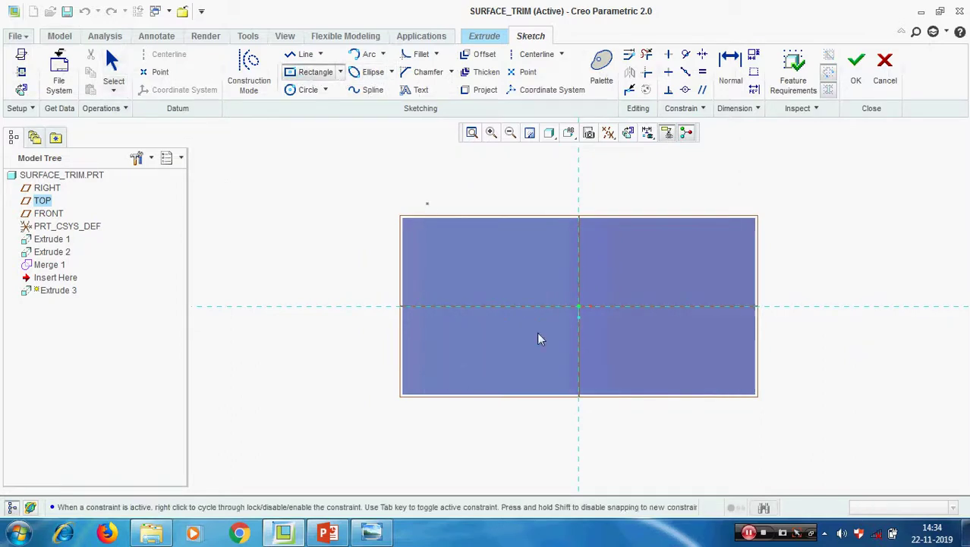
pyautogui.click(520, 307)
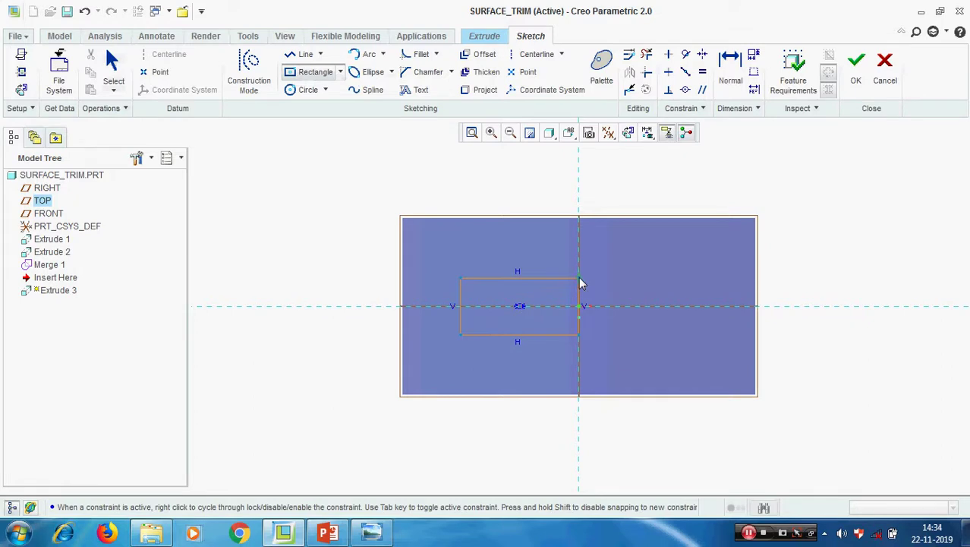
pyautogui.click(579, 277)
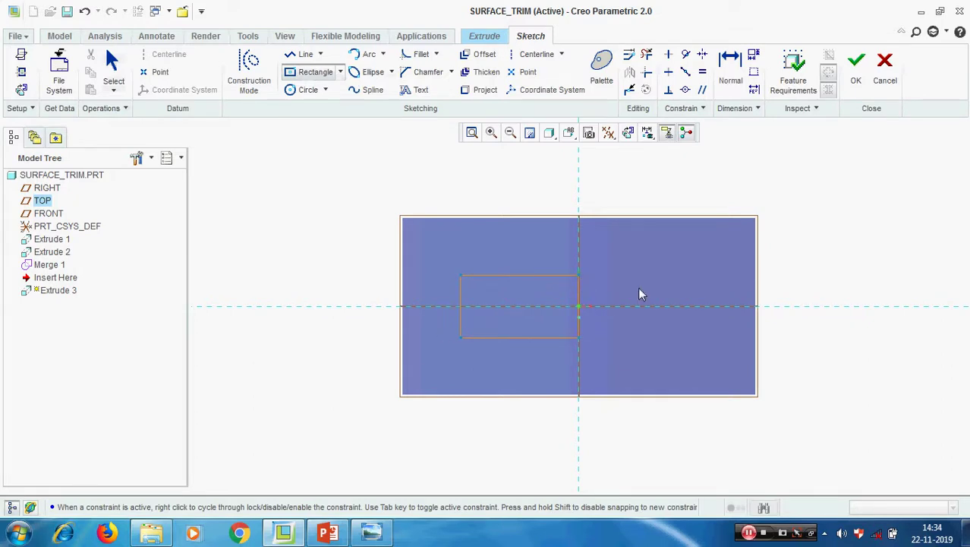
pyautogui.middleClick(642, 293)
pyautogui.moveTo(634, 336)
pyautogui.mouseDown(button='middle')
pyautogui.moveTo(621, 295)
pyautogui.moveTo(816, 161)
pyautogui.mouseUp(button='middle')
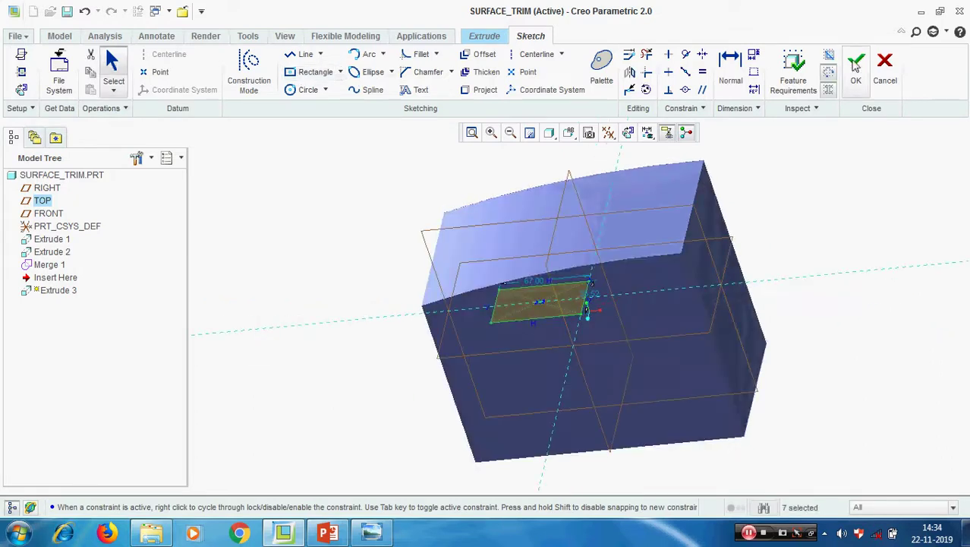
pyautogui.click(854, 75)
# - Extend the rectangle's extrusion up through the curved top to a depth of 121.70 and complete the feature
pyautogui.moveTo(535, 394); pyautogui.dragTo(537, 350, button='middle')
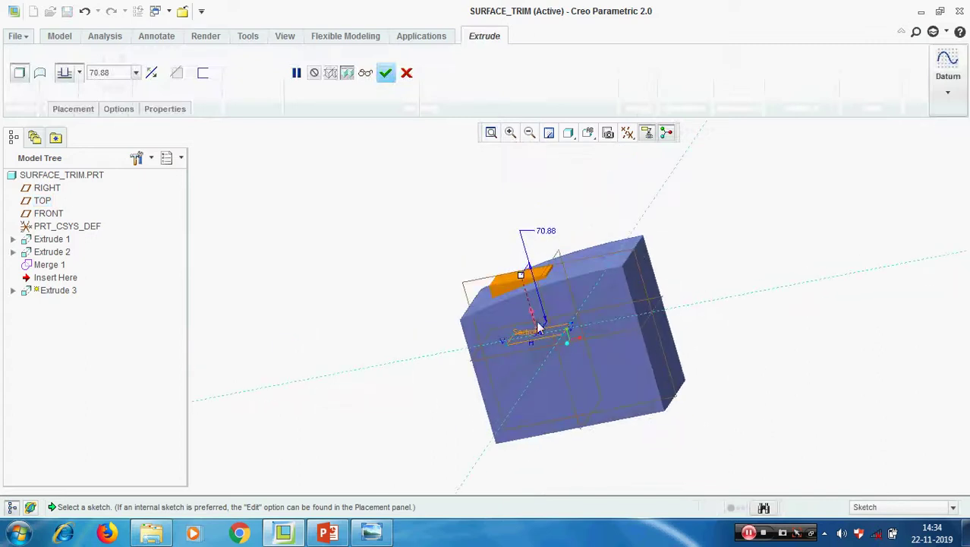
pyautogui.moveTo(521, 275); pyautogui.dragTo(503, 263)
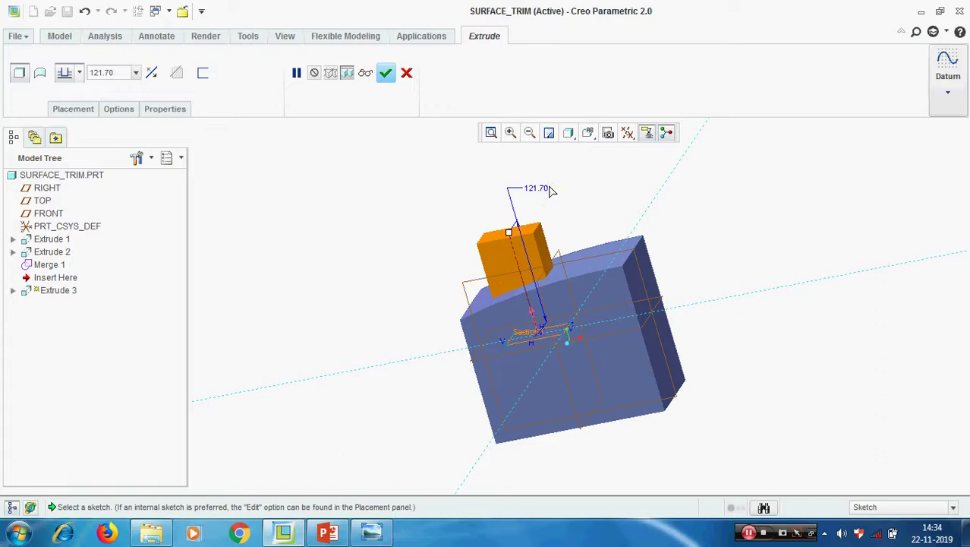
pyautogui.click(386, 72)
pyautogui.scroll(2, 389, 317)
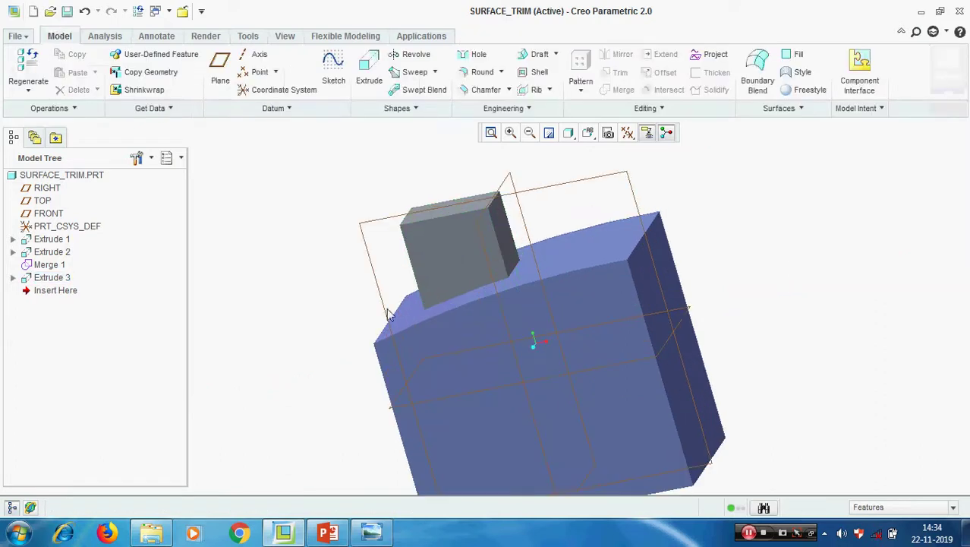
# - Redefine Extrude 3 as a surface with uncapped ends and complete the feature
pyautogui.rightClick(54, 279)
pyautogui.click(99, 384)
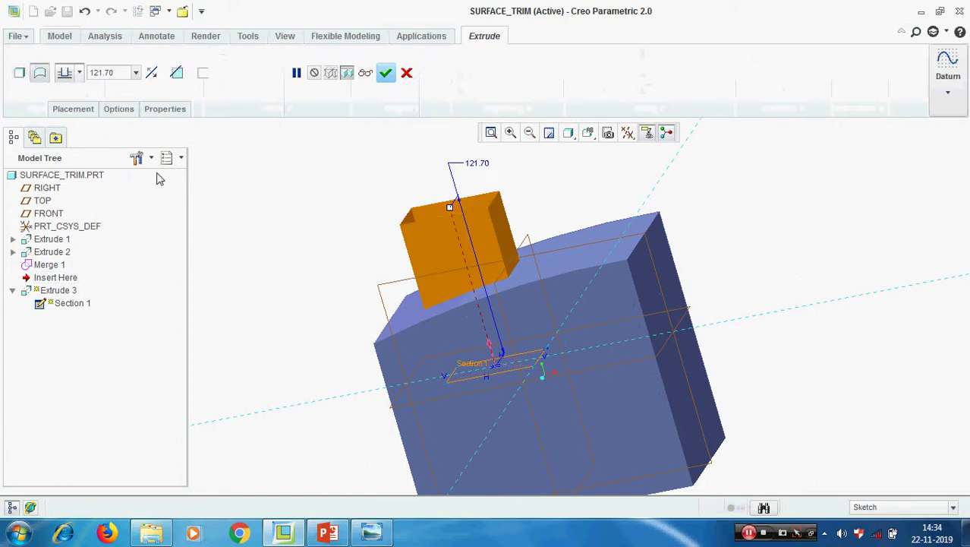
pyautogui.moveTo(500, 228); pyautogui.dragTo(504, 252, button='middle')
pyautogui.click(119, 108)
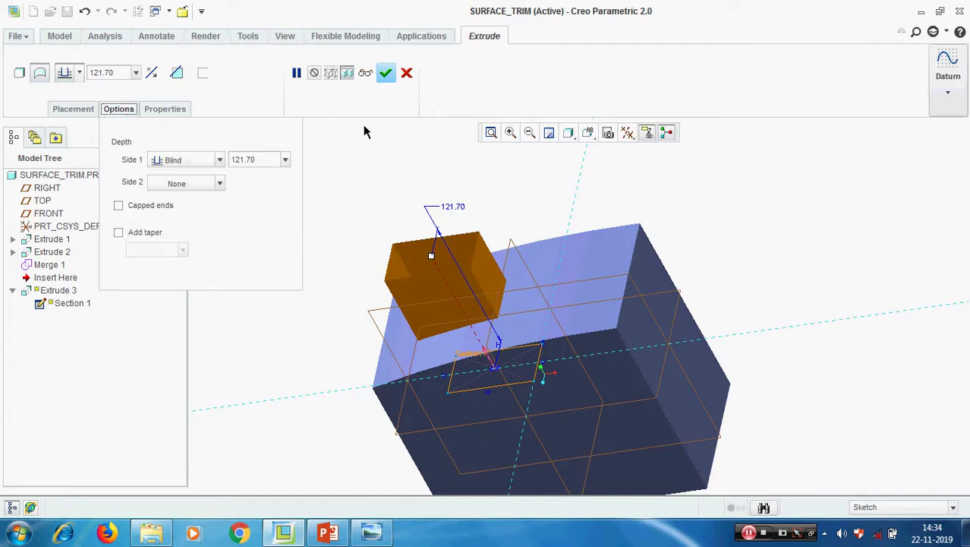
pyautogui.click(386, 72)
pyautogui.moveTo(627, 302); pyautogui.dragTo(600, 339, button='middle')
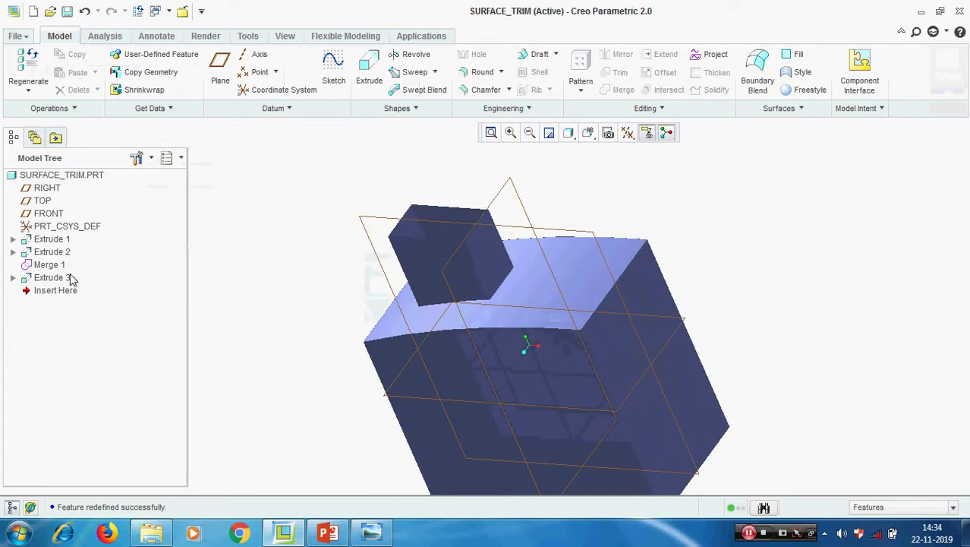
# - Roll the model back to before Extrude 3, and roll it forward again to compare it with and without the small extrusion
pyautogui.moveTo(50, 287); pyautogui.dragTo(47, 271)
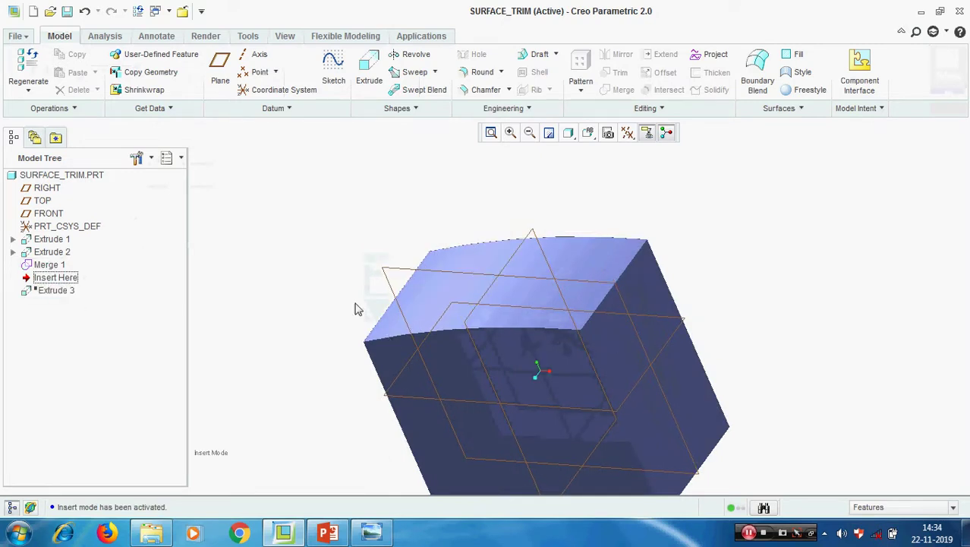
pyautogui.moveTo(67, 281); pyautogui.dragTo(46, 298)
pyautogui.moveTo(387, 307); pyautogui.dragTo(448, 276, button='middle')
pyautogui.scroll(-3, 417, 305)
pyautogui.scroll(2, 417, 304)
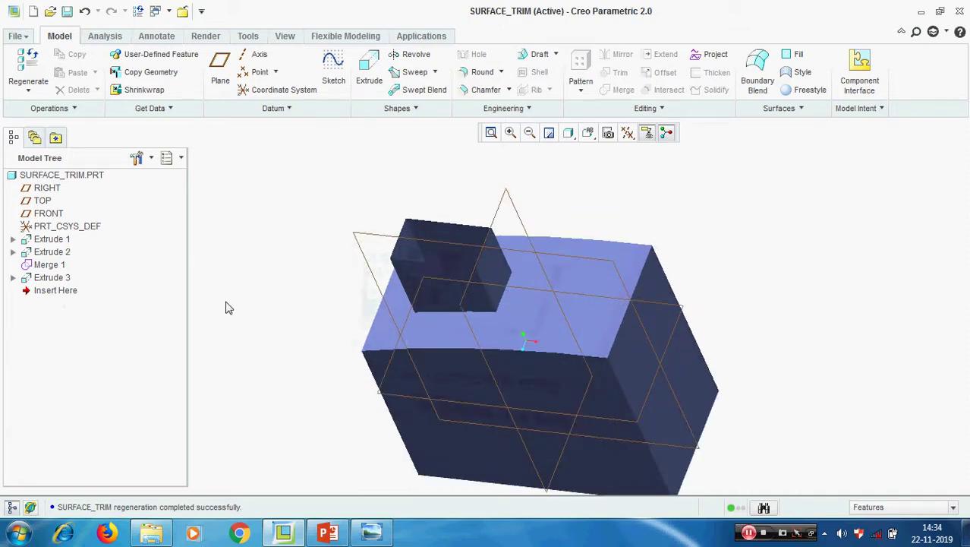
# - Start a Surface Trim, replacing the preselected Extrude 3 quilt with the merged box quilt as the trimmed quilt
pyautogui.click(63, 279)
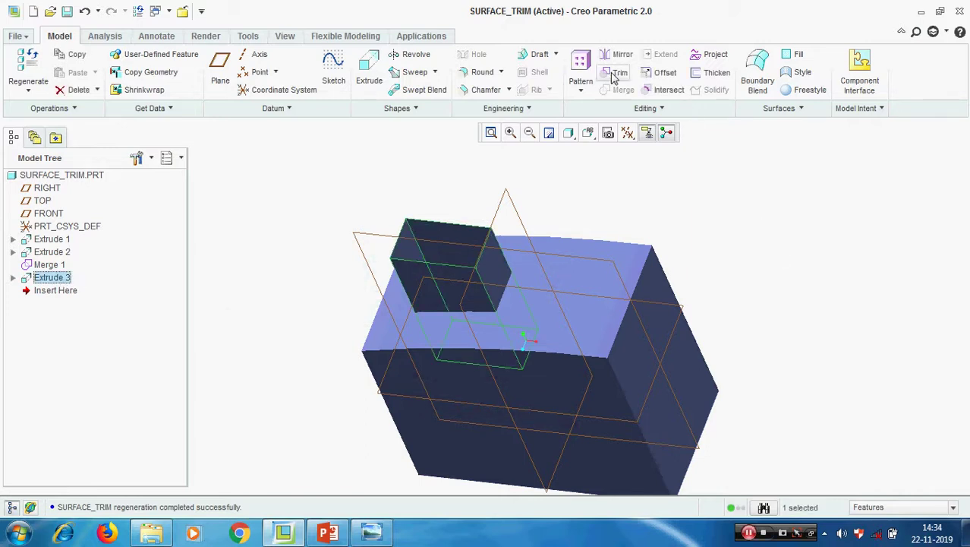
pyautogui.click(617, 76)
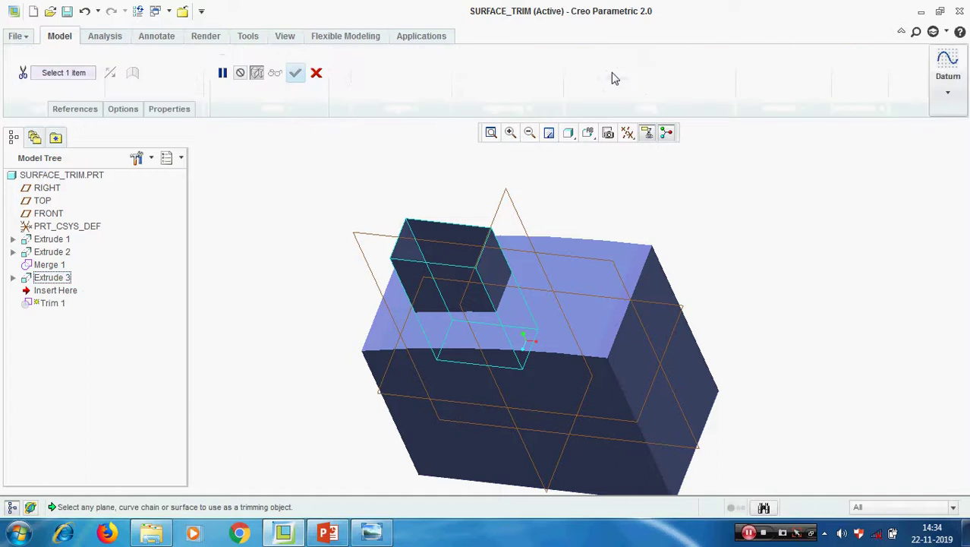
pyautogui.click(85, 110)
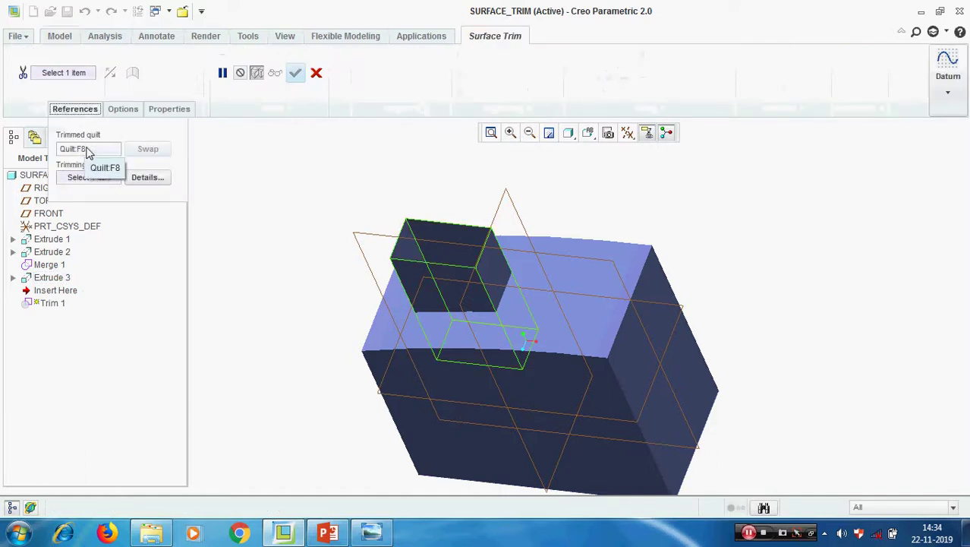
pyautogui.rightClick(114, 150)
pyautogui.click(130, 158)
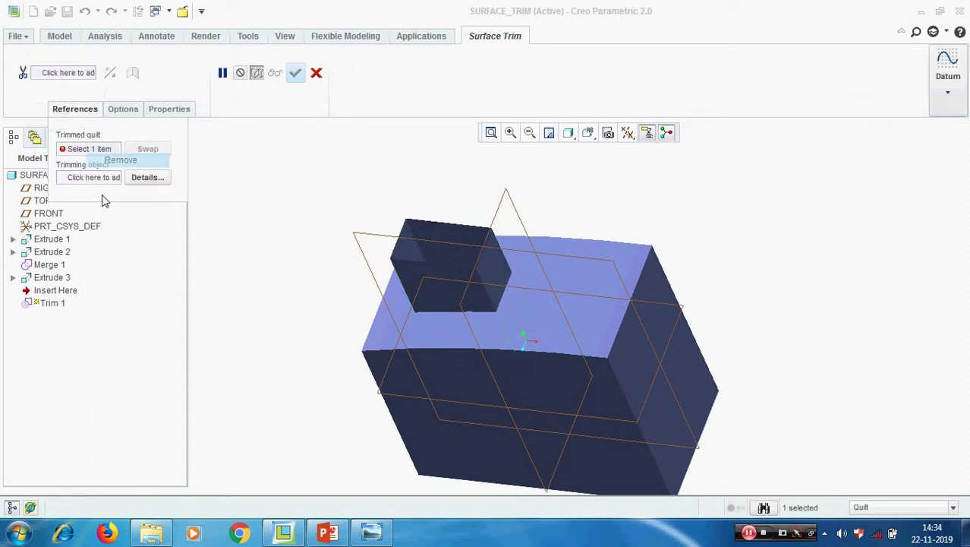
pyautogui.click(641, 378)
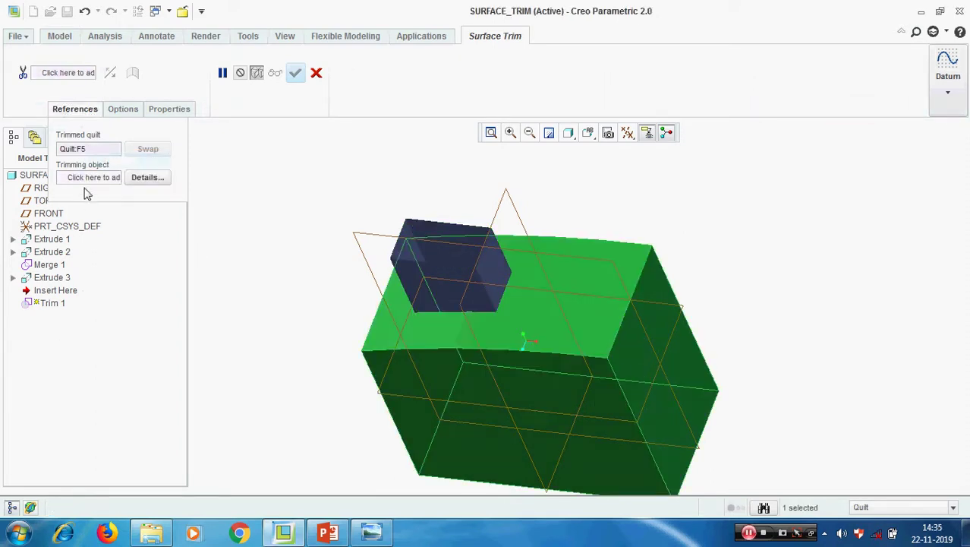
pyautogui.click(85, 180)
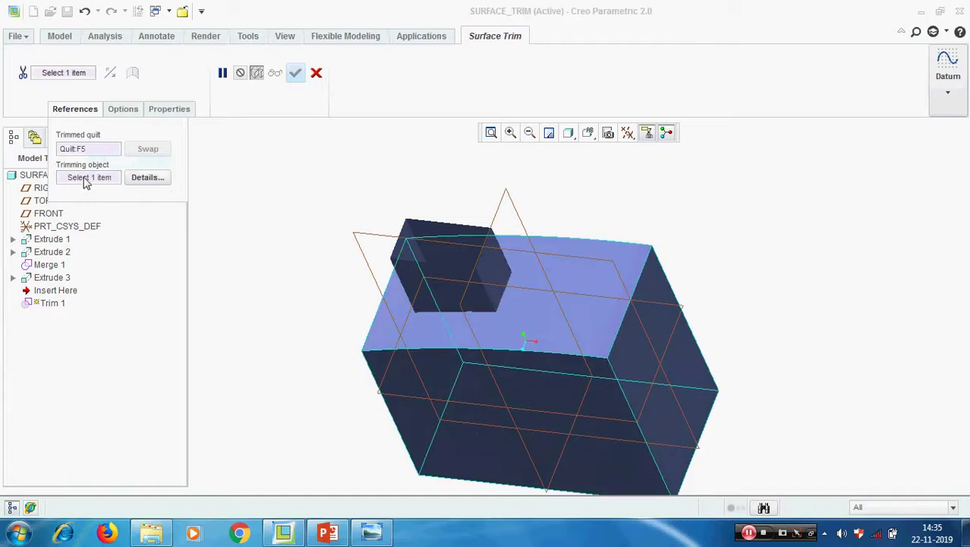
# - Choose the small rectangular Extrude 3 quilt as the trimming object and inspect the portion marked to keep
pyautogui.scroll(-2, 494, 281)
pyautogui.scroll(2, 494, 269)
pyautogui.click(494, 269)
pyautogui.moveTo(495, 269); pyautogui.dragTo(382, 312, button='middle')
pyautogui.scroll(-2, 381, 311)
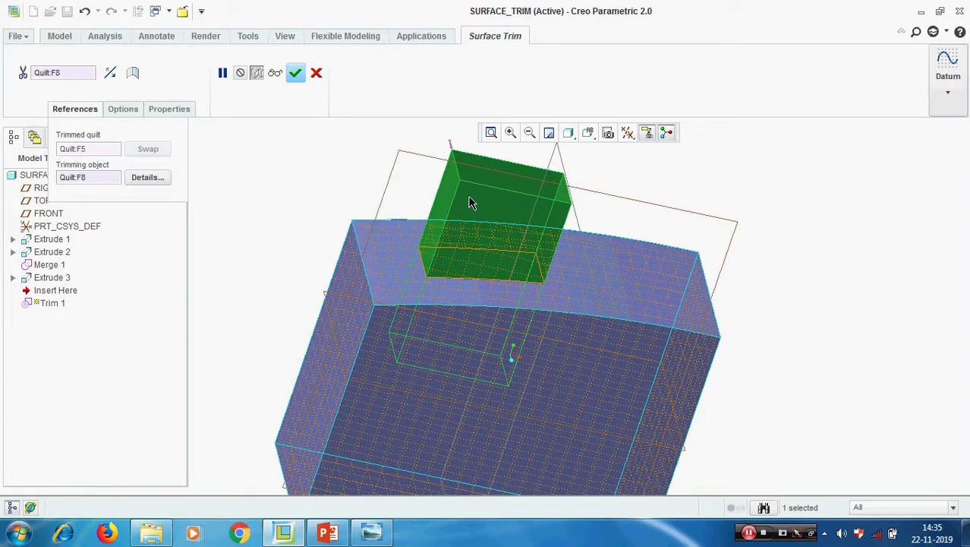
pyautogui.scroll(-1, 410, 287)
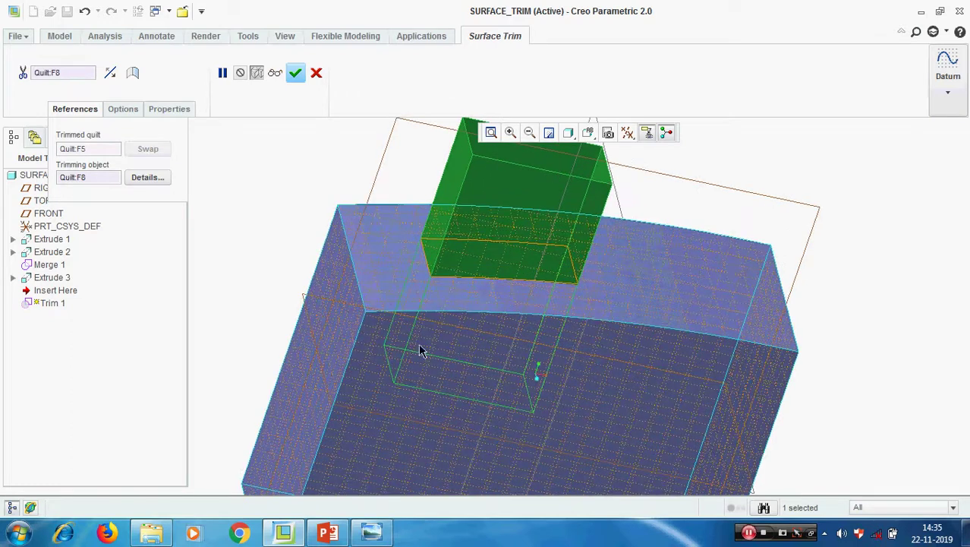
pyautogui.moveTo(429, 283)
pyautogui.mouseDown(button='middle')
pyautogui.moveTo(409, 297)
pyautogui.moveTo(416, 278)
pyautogui.moveTo(373, 287)
pyautogui.moveTo(449, 241)
pyautogui.moveTo(439, 256)
pyautogui.moveTo(459, 229)
pyautogui.moveTo(487, 241)
pyautogui.mouseUp(button='middle')
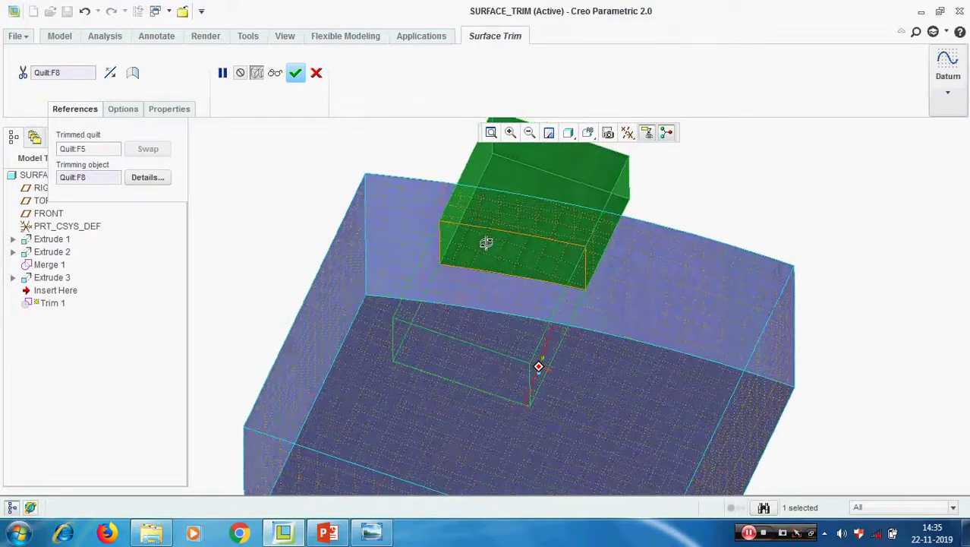
# - Preview the trimmed box quilt and complete the Trim feature
pyautogui.click(275, 73)
pyautogui.moveTo(429, 323)
pyautogui.mouseDown(button='middle')
pyautogui.moveTo(467, 328)
pyautogui.moveTo(455, 346)
pyautogui.moveTo(426, 335)
pyautogui.moveTo(433, 304)
pyautogui.mouseUp(button='middle')
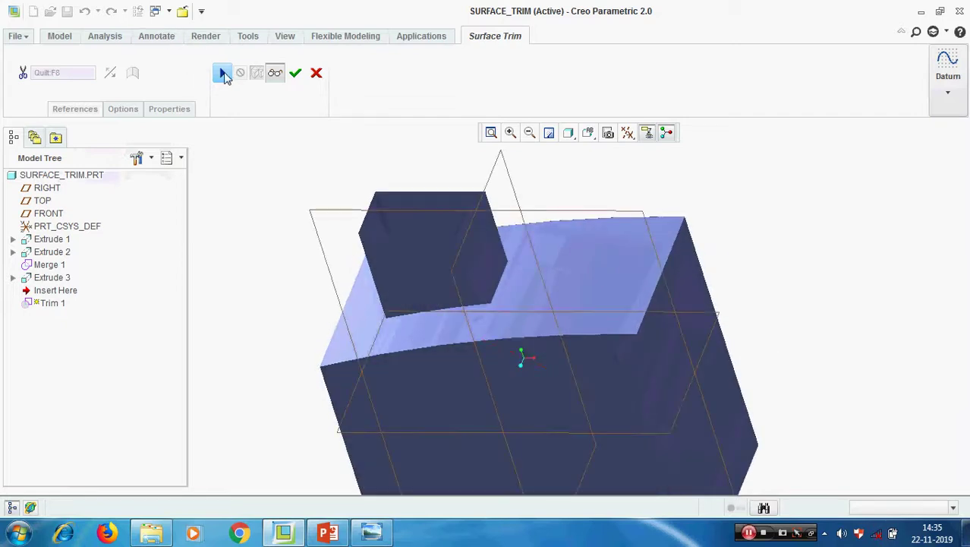
pyautogui.click(296, 73)
# - Hide Extrude 3 to expose the rectangular opening trimmed into the curved top
pyautogui.click(51, 277)
pyautogui.rightClick(52, 277)
pyautogui.click(82, 249)
pyautogui.moveTo(243, 290); pyautogui.dragTo(334, 371, button='middle')
# - Redefine Trim 1 with the kept side flipped so only the small rectangular patch of the curved top is retained
pyautogui.click(44, 290)
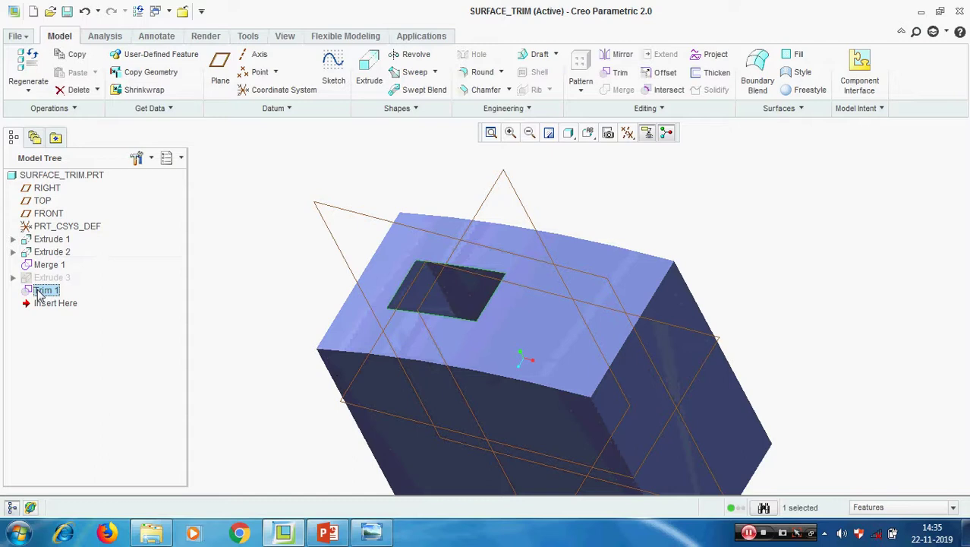
pyautogui.rightClick(42, 291)
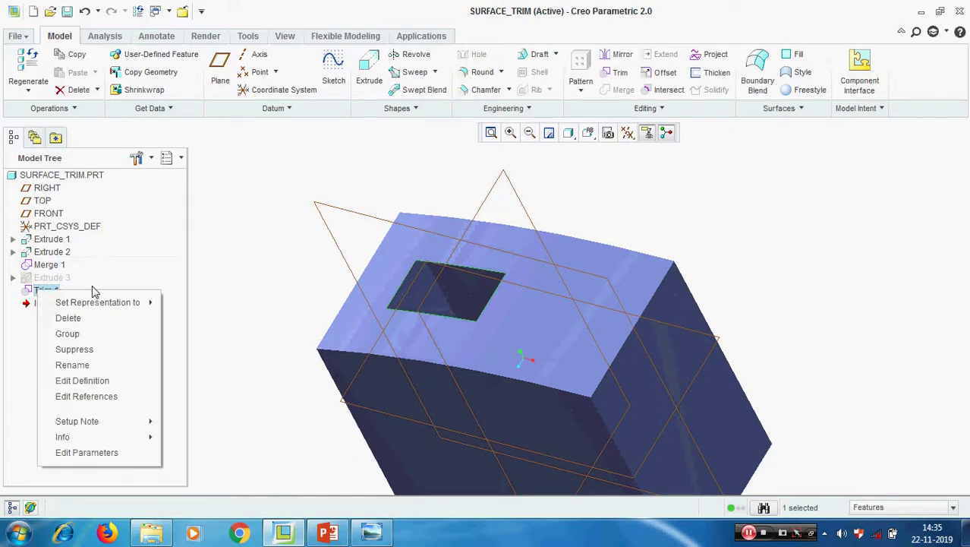
pyautogui.click(98, 382)
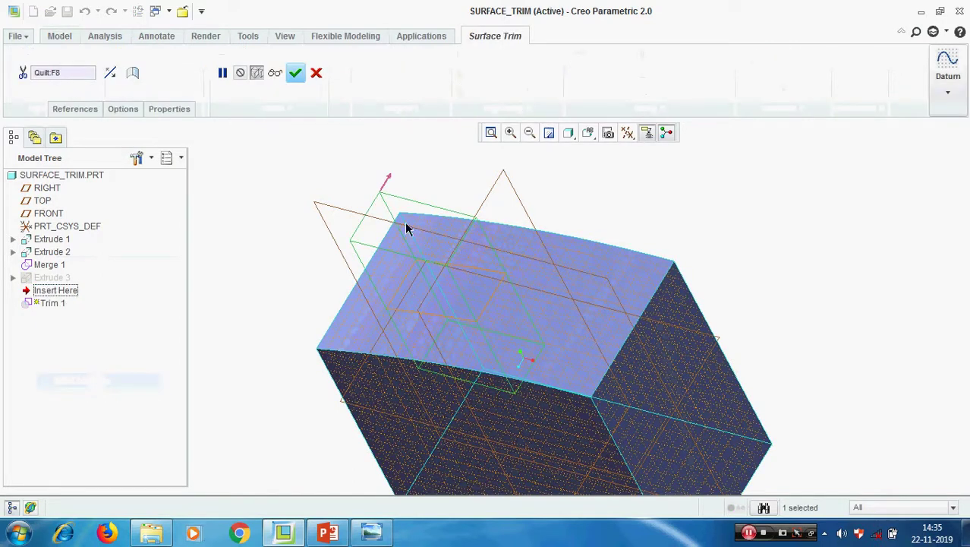
pyautogui.click(388, 184)
pyautogui.click(296, 73)
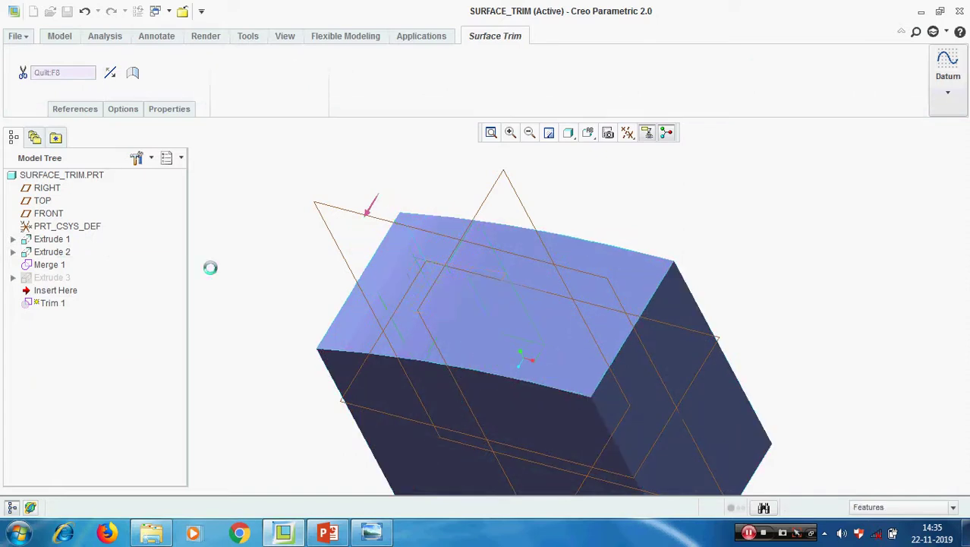
pyautogui.moveTo(445, 323)
pyautogui.mouseDown(button='middle')
pyautogui.moveTo(466, 303)
pyautogui.moveTo(459, 282)
pyautogui.moveTo(453, 317)
pyautogui.mouseUp(button='middle')
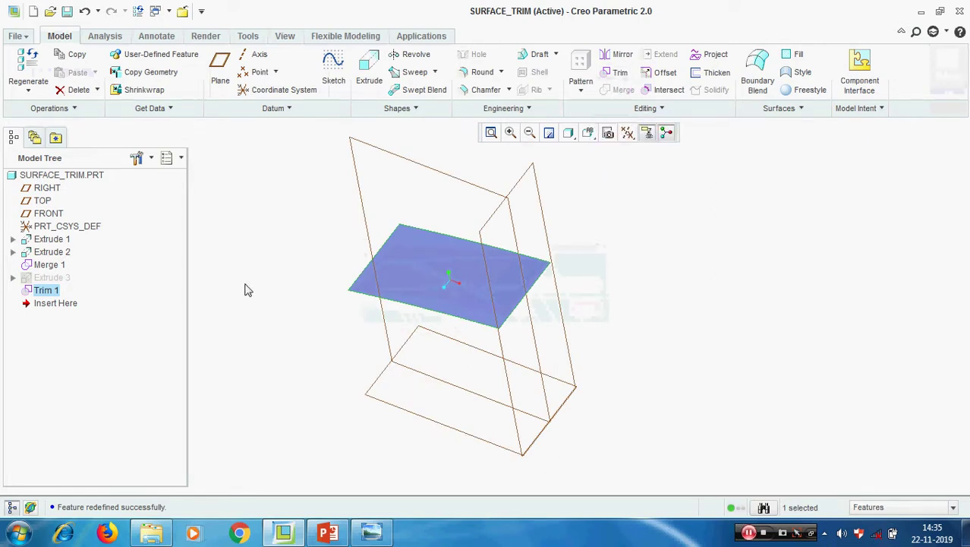
# - Switch to the PowerPoint slide to check the surface topics list, and return to Creo Parametric
pyautogui.click(328, 533)
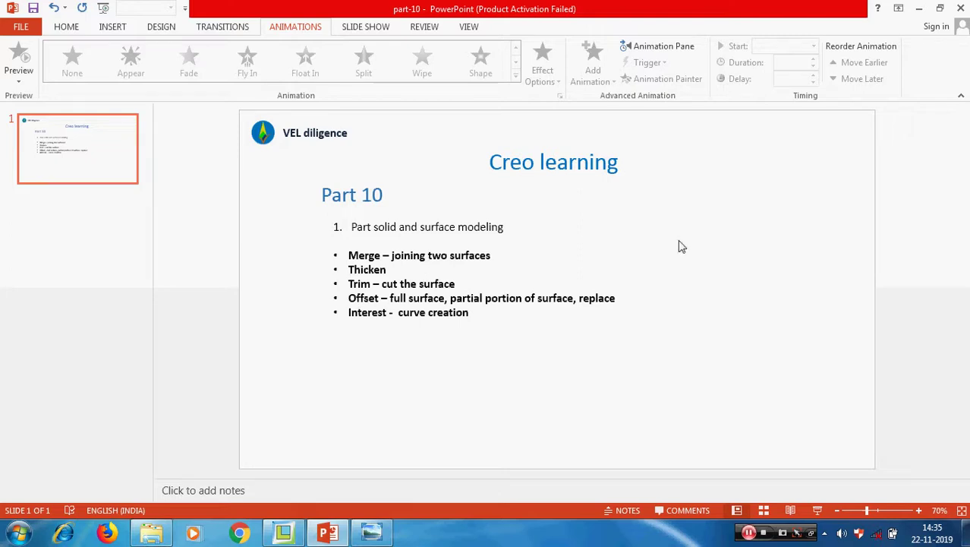
pyautogui.click(921, 9)
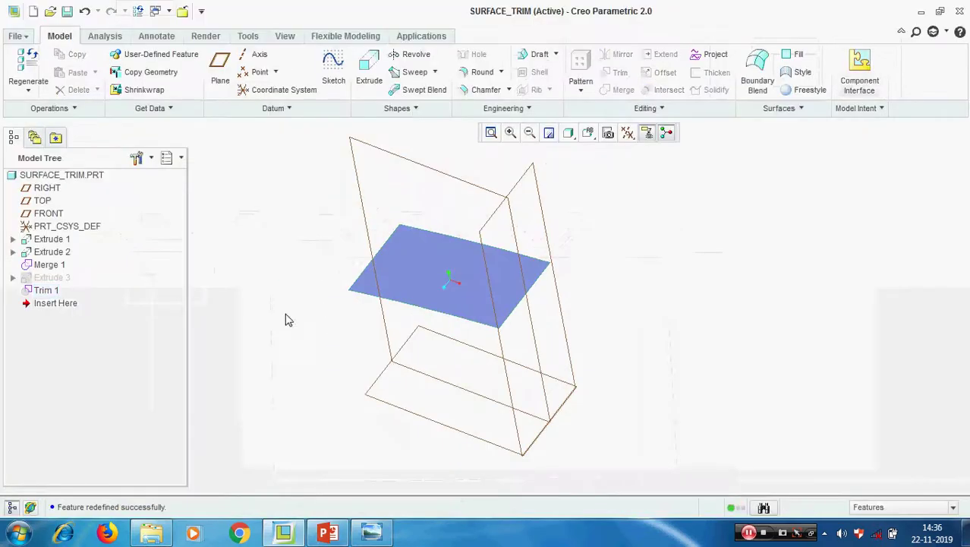
# - Delete the Trim 1 feature and the hidden Extrude 3 surface from the model
pyautogui.click(43, 294)
pyautogui.rightClick(44, 294)
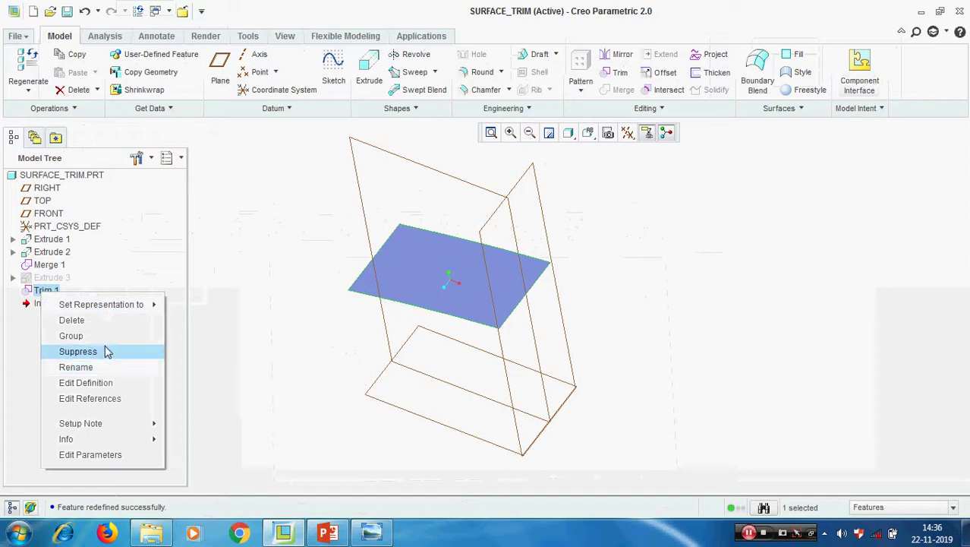
pyautogui.click(97, 324)
pyautogui.click(449, 280)
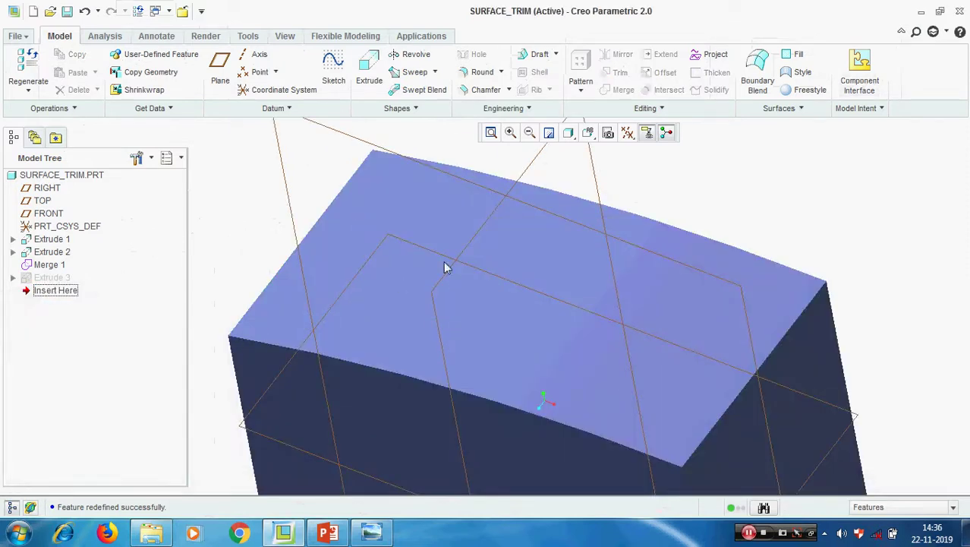
pyautogui.click(57, 279)
pyautogui.rightClick(53, 278)
pyautogui.click(109, 305)
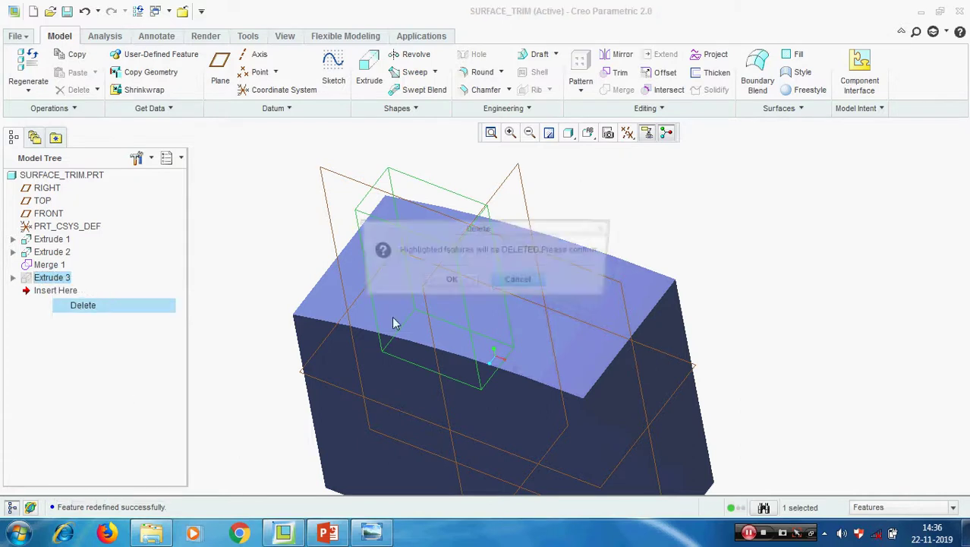
pyautogui.click(452, 279)
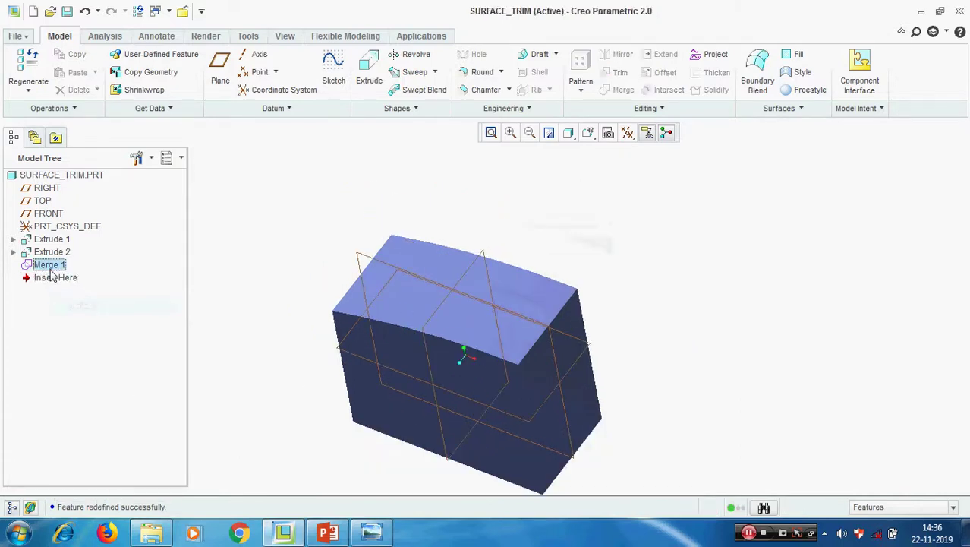
# - Redefine Merge 1 by flipping the kept side of the curved top, retaining its outer rim around the open box
pyautogui.rightClick(50, 271)
pyautogui.click(120, 357)
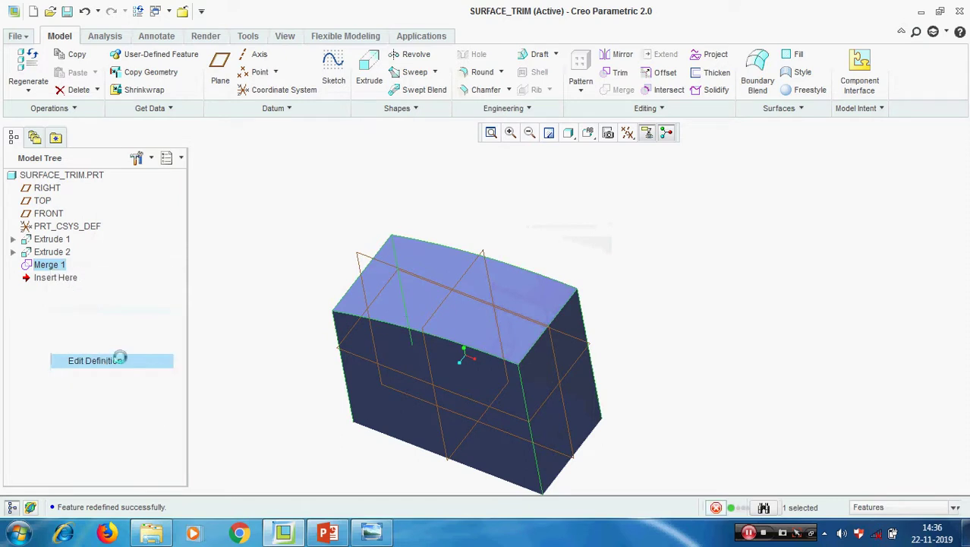
pyautogui.click(382, 285)
pyautogui.middleClick(693, 200)
pyautogui.moveTo(695, 206); pyautogui.dragTo(676, 262, button='middle')
pyautogui.click(733, 222)
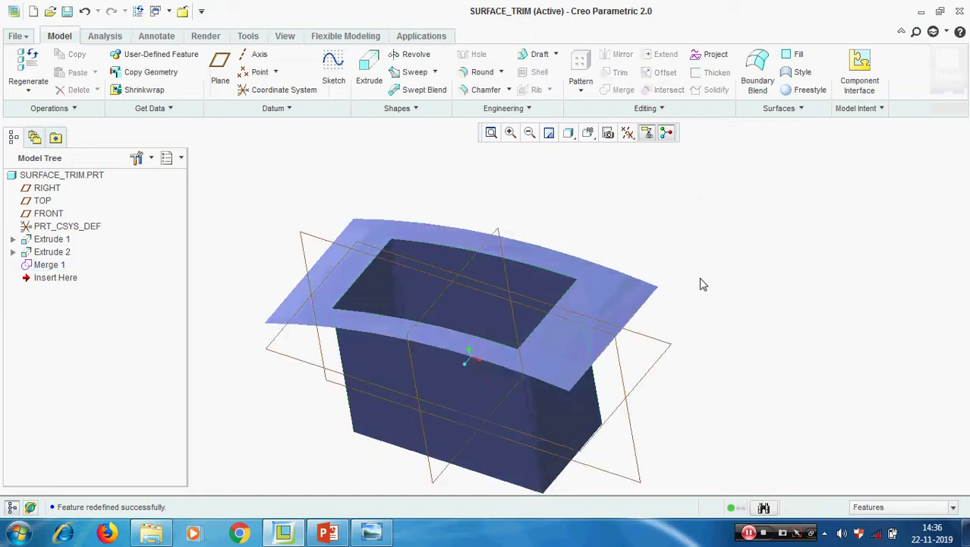
# - Turn off the datum plane display to show the merged surfaces alone
pyautogui.click(627, 133)
pyautogui.click(647, 234)
pyautogui.moveTo(625, 269)
pyautogui.mouseDown(button='middle')
pyautogui.moveTo(641, 256)
pyautogui.moveTo(633, 262)
pyautogui.mouseUp(button='middle')
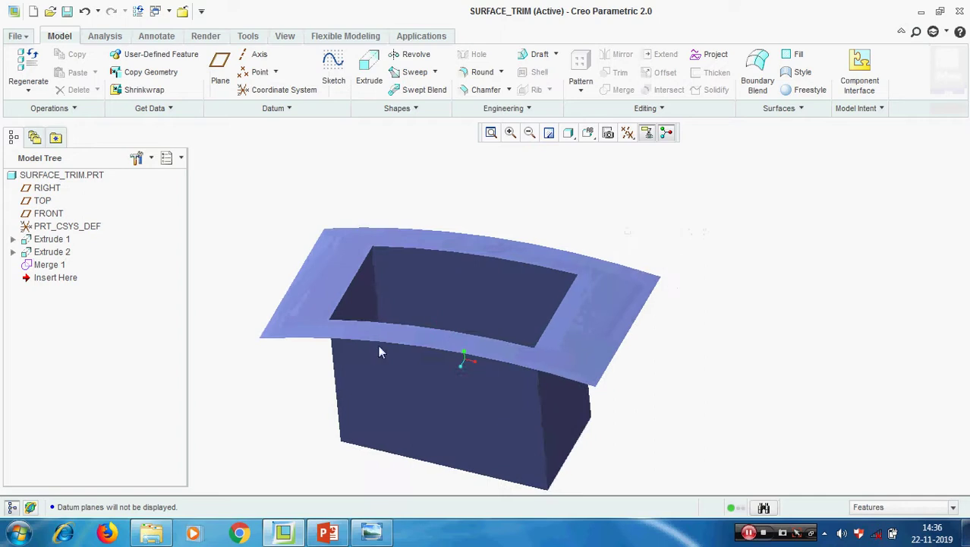
# - Start an Offset from Merge 1 and replace the whole quilt reference with the curved rim surface Surf:F6(EXTRUDE_2)
pyautogui.click(278, 314)
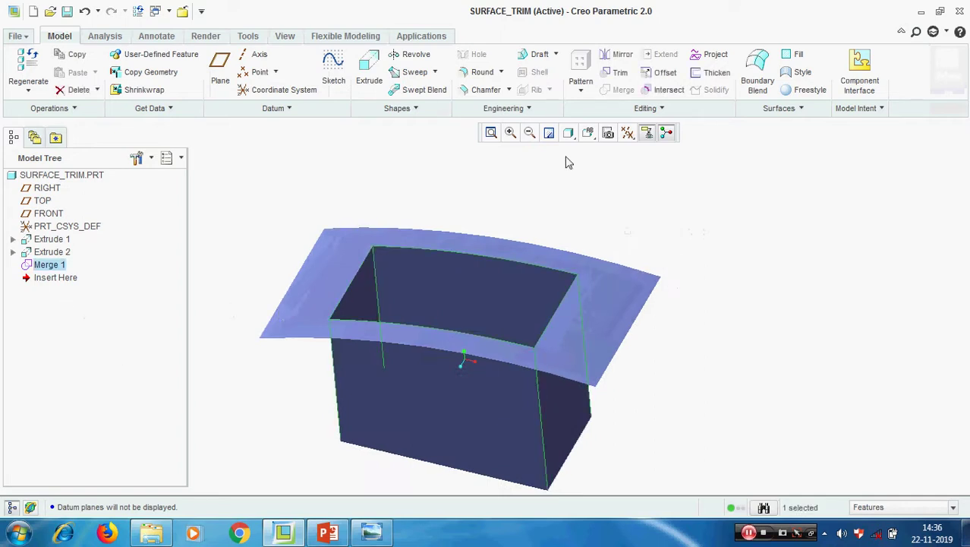
pyautogui.click(665, 72)
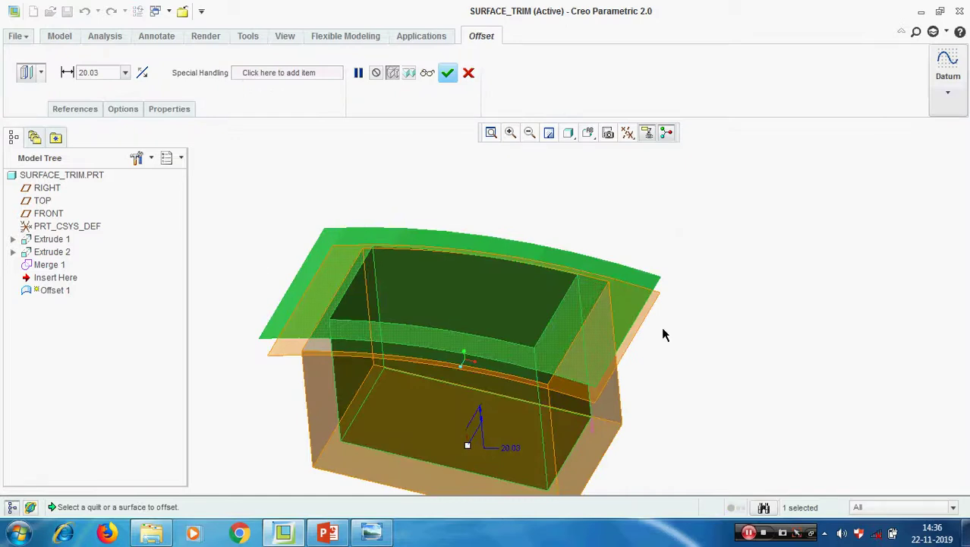
pyautogui.scroll(-2, 531, 260)
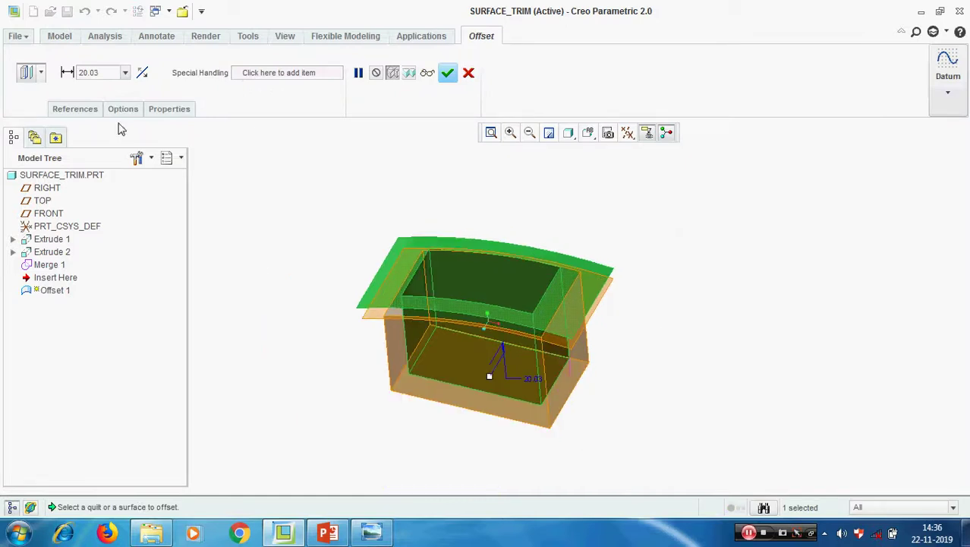
pyautogui.click(76, 108)
pyautogui.rightClick(87, 151)
pyautogui.click(107, 159)
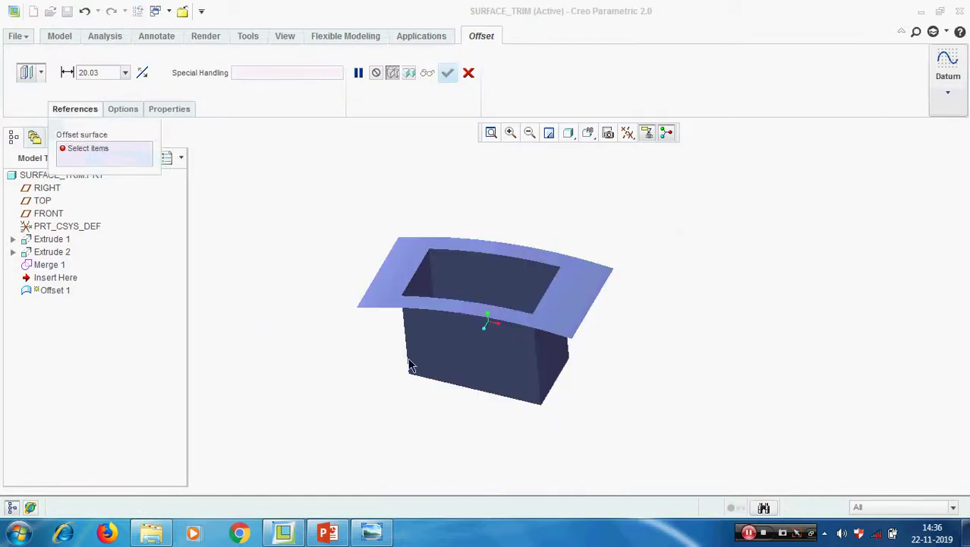
pyautogui.rightClick(592, 292)
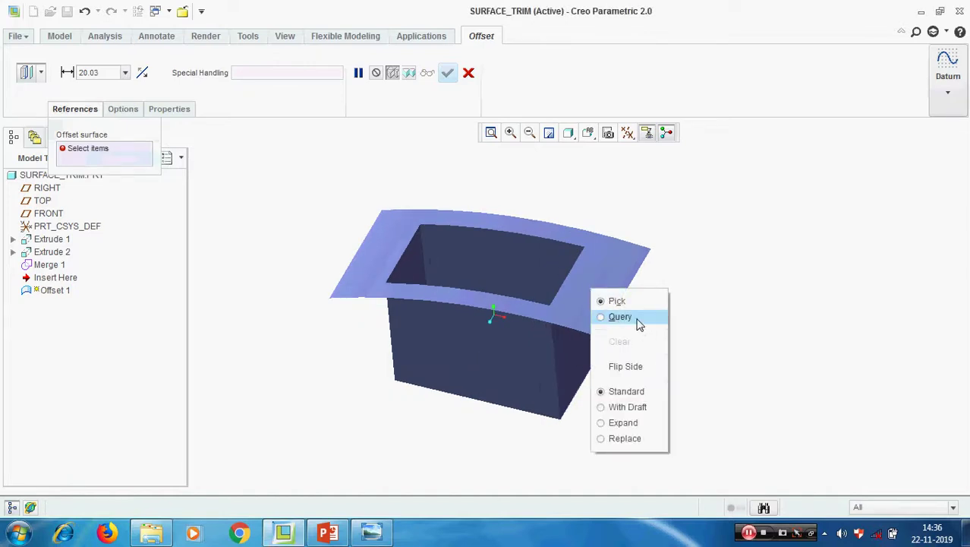
pyautogui.click(636, 319)
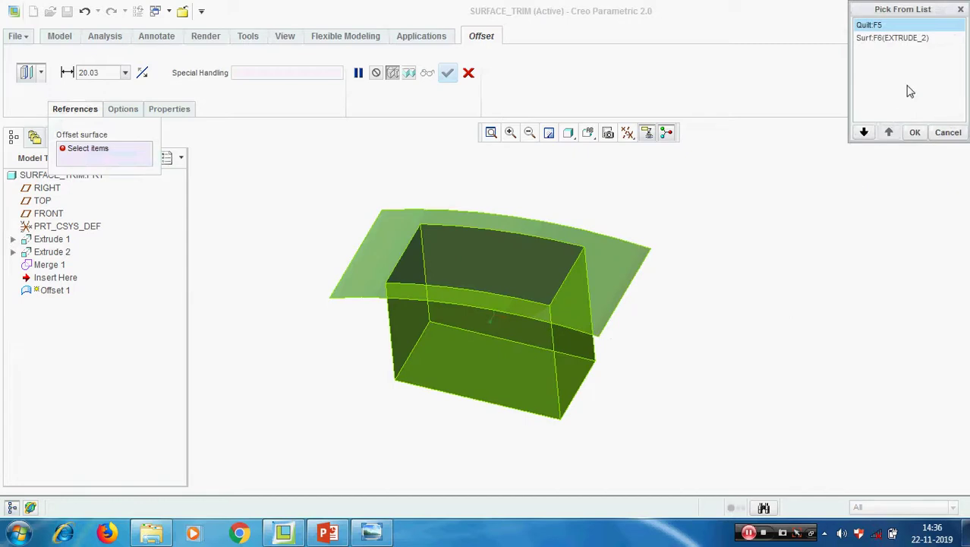
pyautogui.click(892, 38)
pyautogui.click(914, 133)
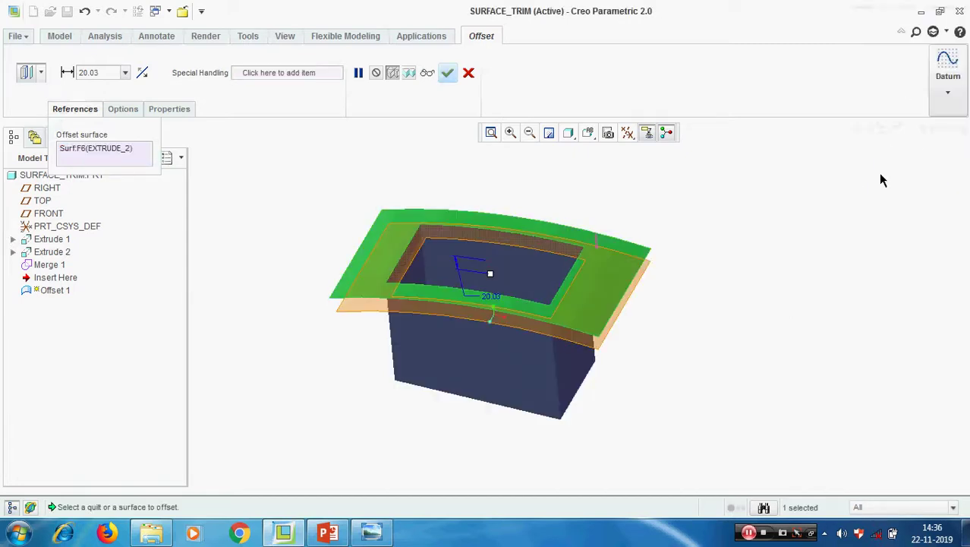
# - Flip the offset direction so the copy lies above the curved rim, and look over the available offset types
pyautogui.moveTo(723, 257); pyautogui.dragTo(724, 226, button='middle')
pyautogui.scroll(2, 475, 232)
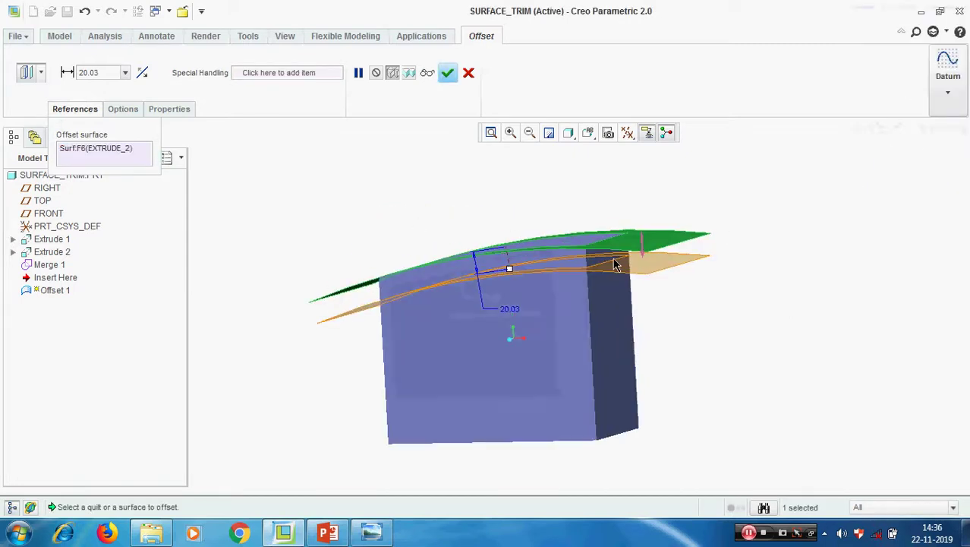
pyautogui.click(642, 246)
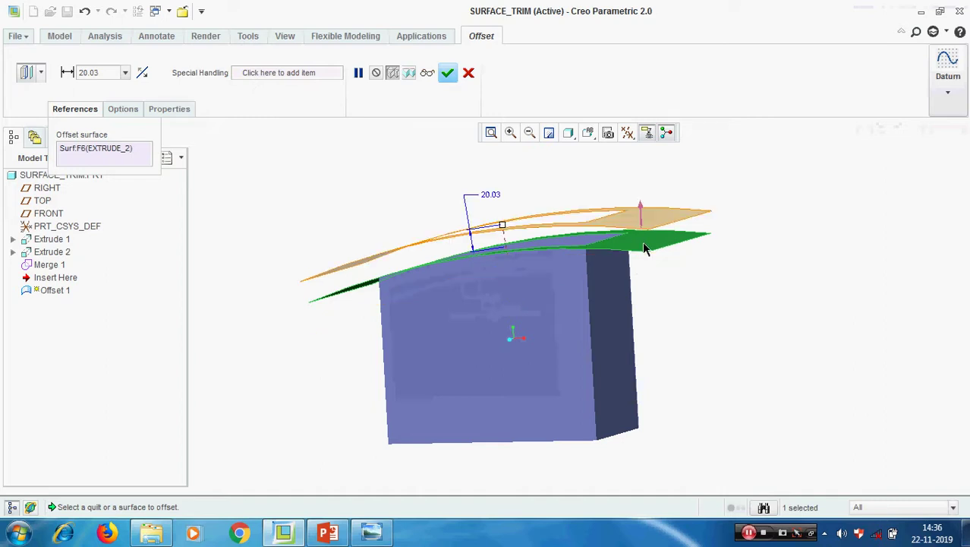
pyautogui.click(42, 73)
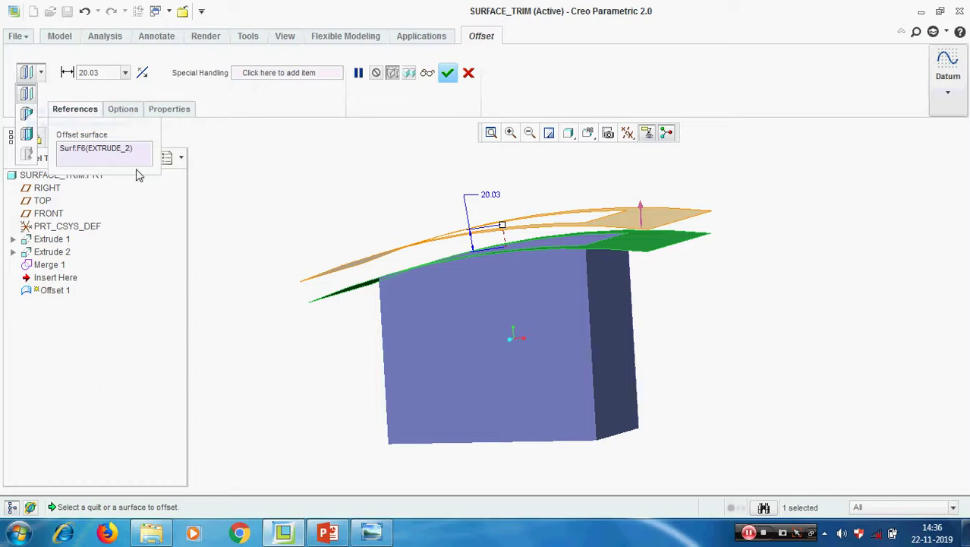
pyautogui.click(492, 301)
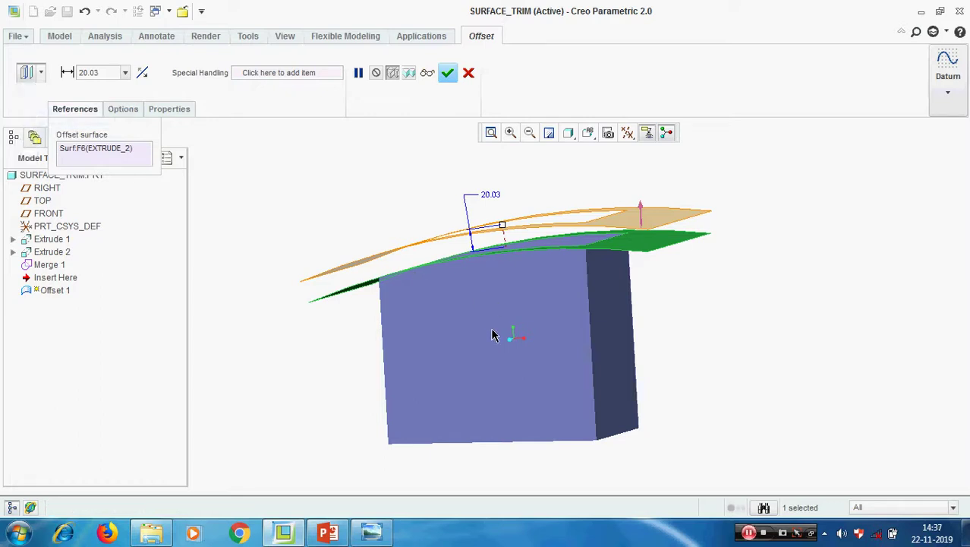
# - Set the offset distance to 20, preview the offset rim surface and complete the feature
pyautogui.scroll(-2, 584, 362)
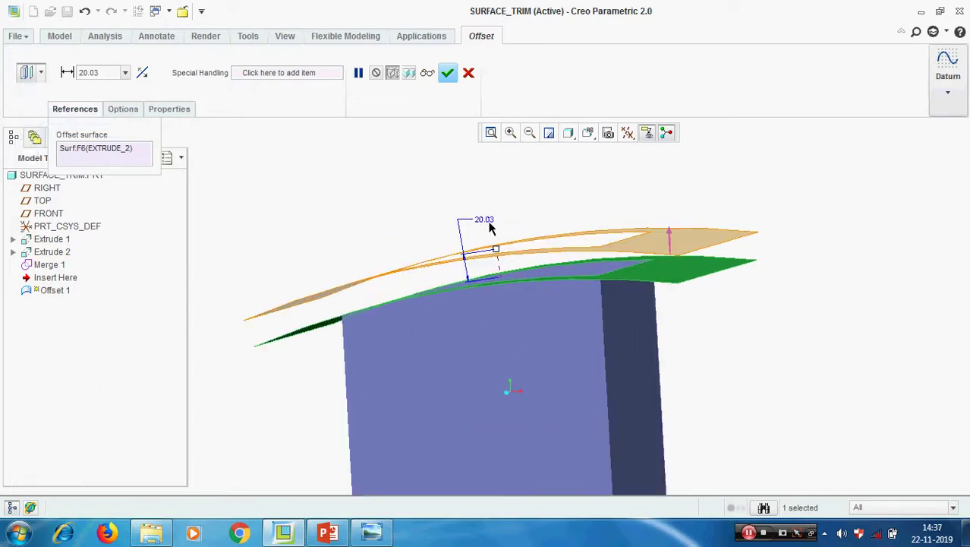
pyautogui.doubleClick(489, 220)
pyautogui.write('20')
pyautogui.press('Return')
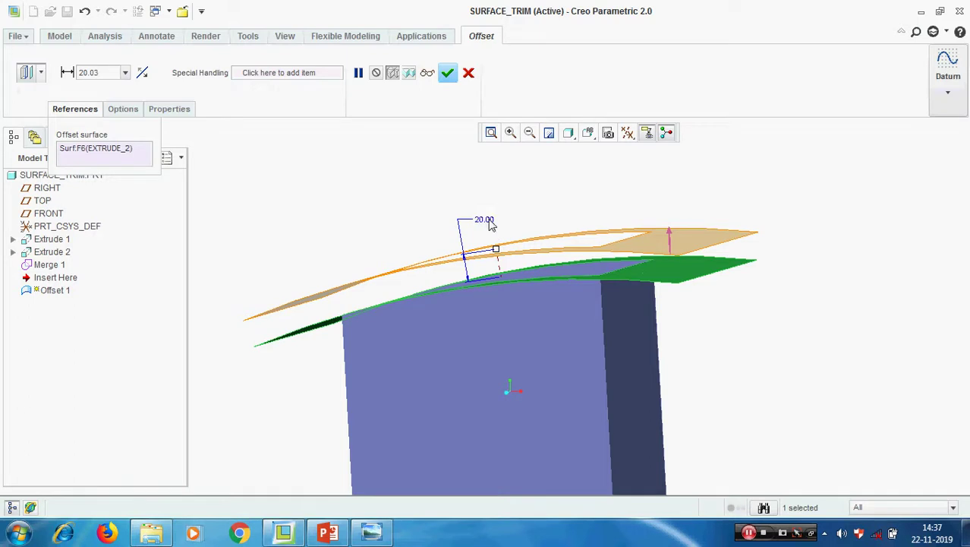
pyautogui.click(428, 74)
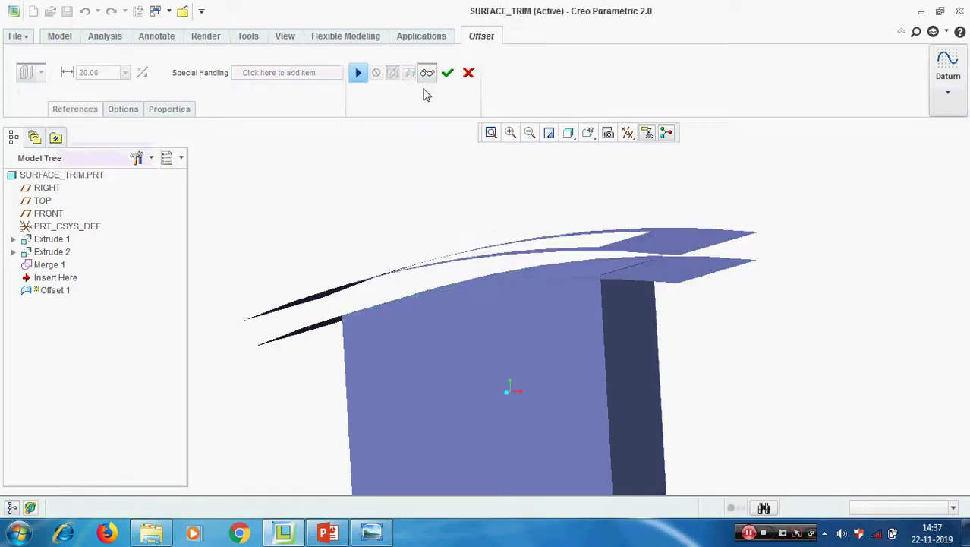
pyautogui.click(448, 72)
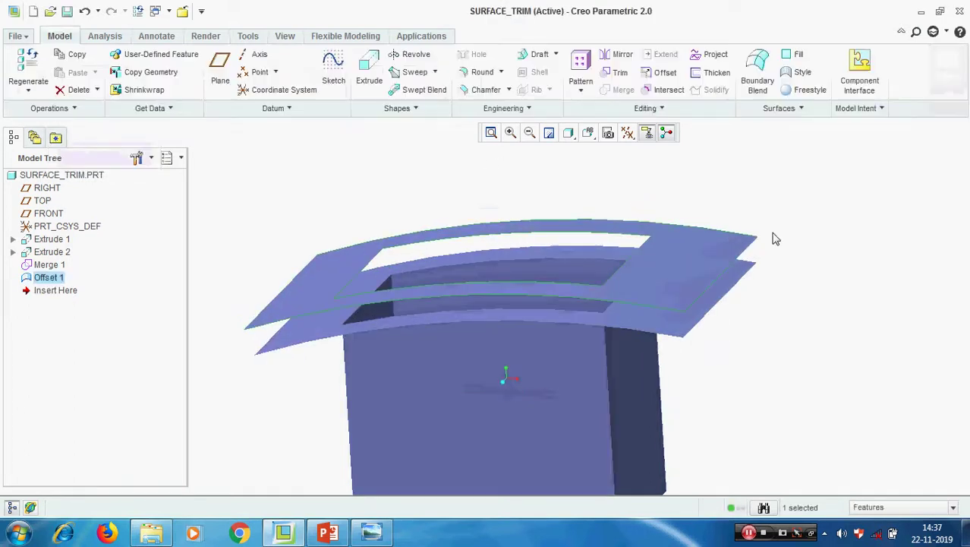
pyautogui.moveTo(546, 277)
pyautogui.mouseDown(button='middle')
pyautogui.moveTo(561, 318)
pyautogui.moveTo(565, 269)
pyautogui.moveTo(566, 286)
pyautogui.moveTo(543, 300)
pyautogui.mouseUp(button='middle')
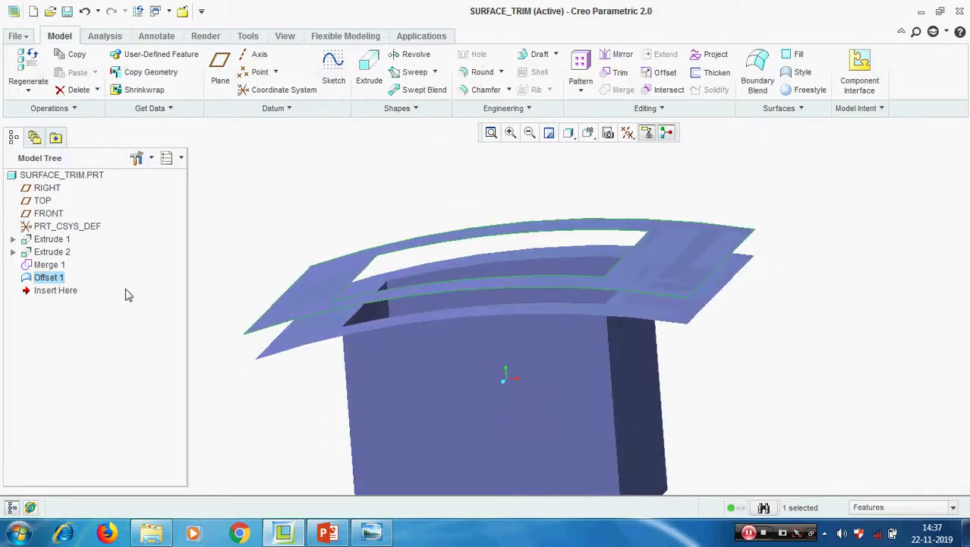
# - Redefine Offset 1 to create side surfaces connecting the original rim to its offset copy
pyautogui.rightClick(50, 281)
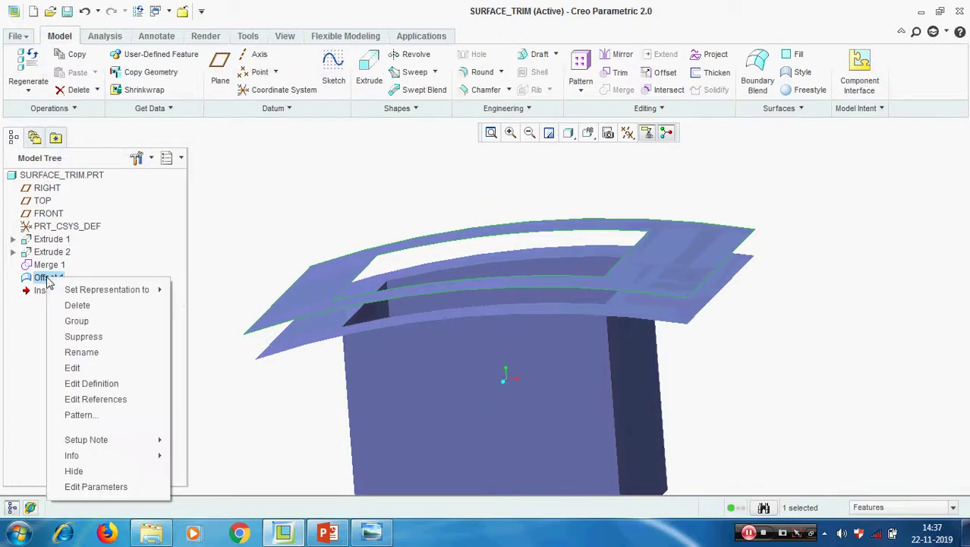
pyautogui.click(91, 383)
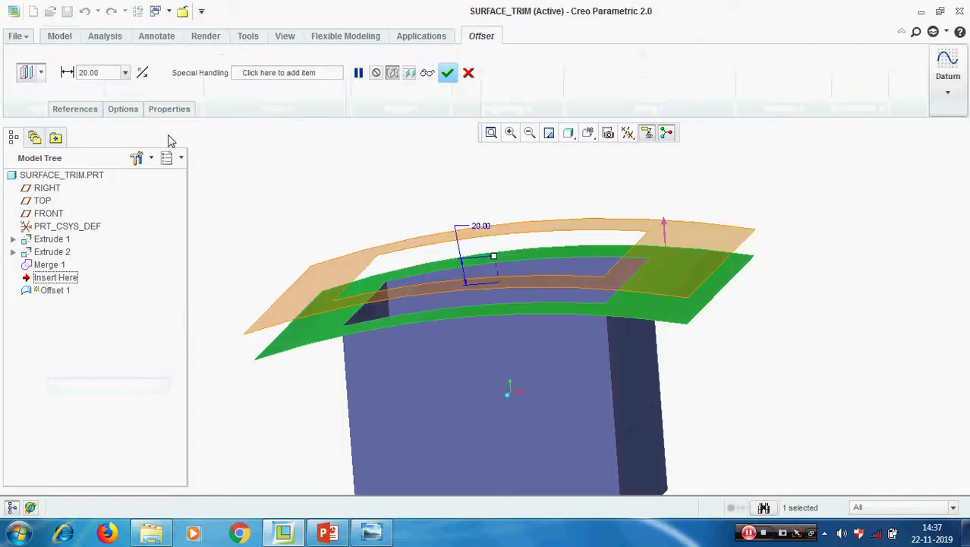
pyautogui.click(122, 109)
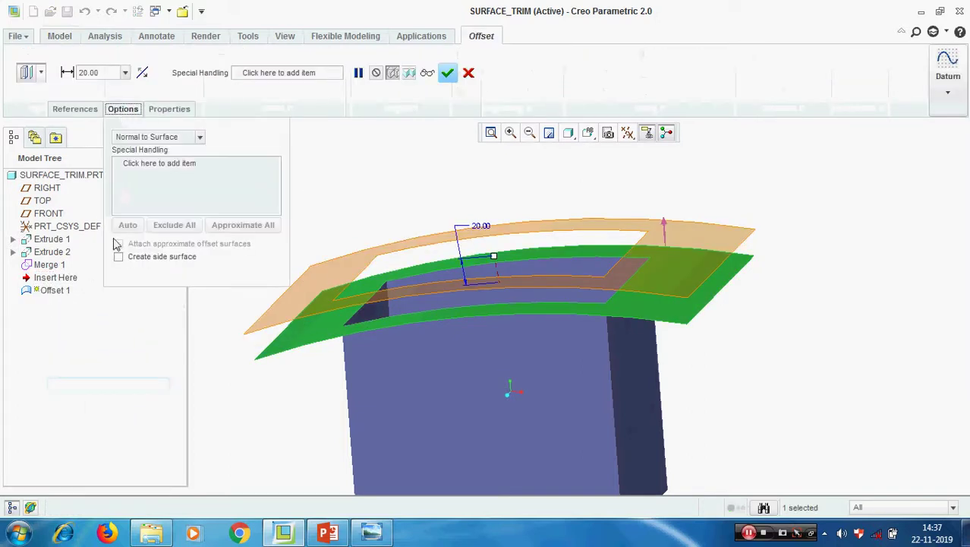
pyautogui.click(151, 260)
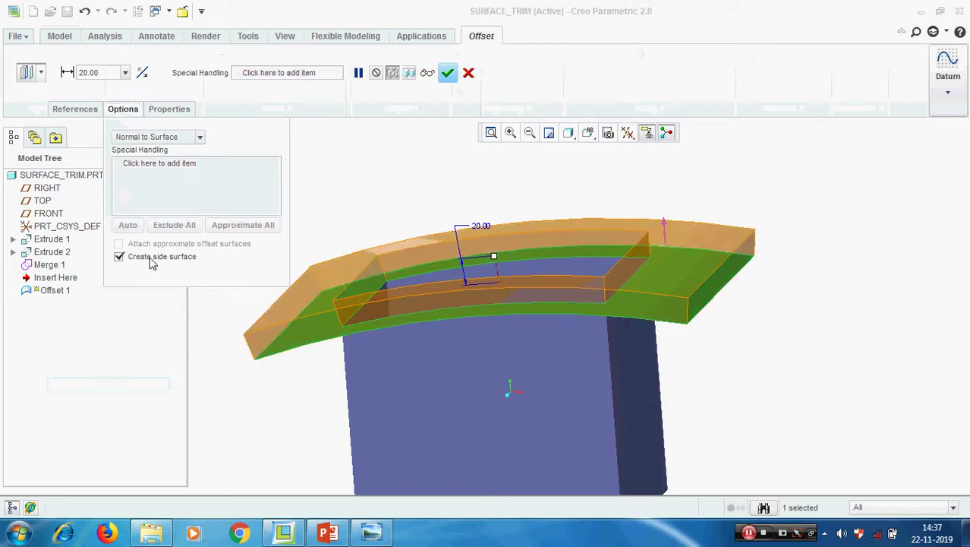
pyautogui.click(447, 72)
pyautogui.moveTo(819, 211); pyautogui.dragTo(793, 252, button='middle')
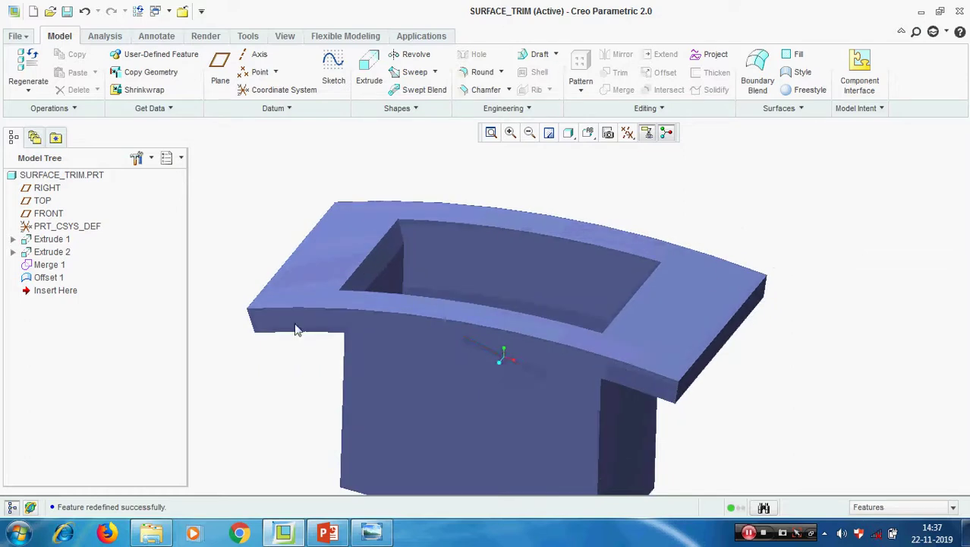
# - Reopen the definition of Offset 1, look over the available offset types, and close it with its settings kept
pyautogui.click(661, 334)
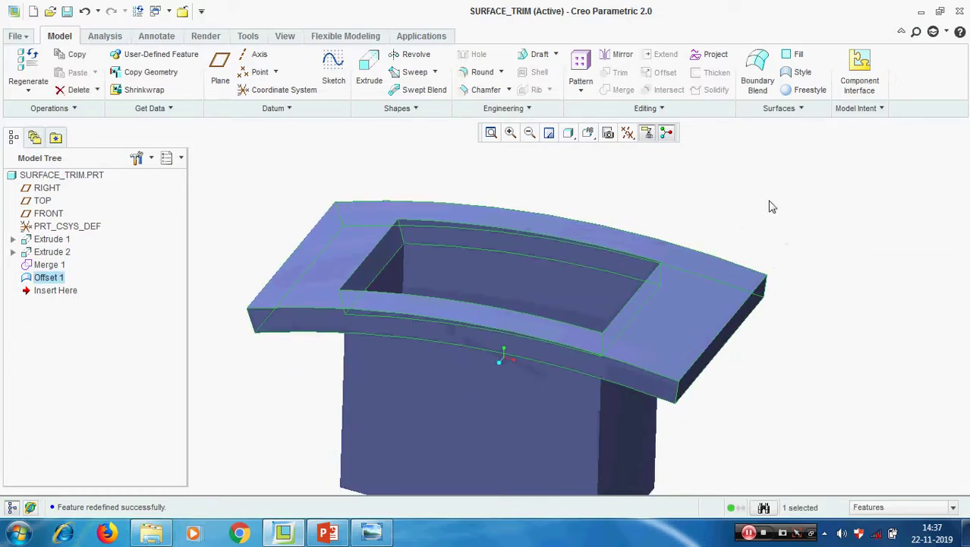
pyautogui.click(771, 206)
pyautogui.click(671, 364)
pyautogui.click(809, 216)
pyautogui.click(50, 278)
pyautogui.rightClick(50, 278)
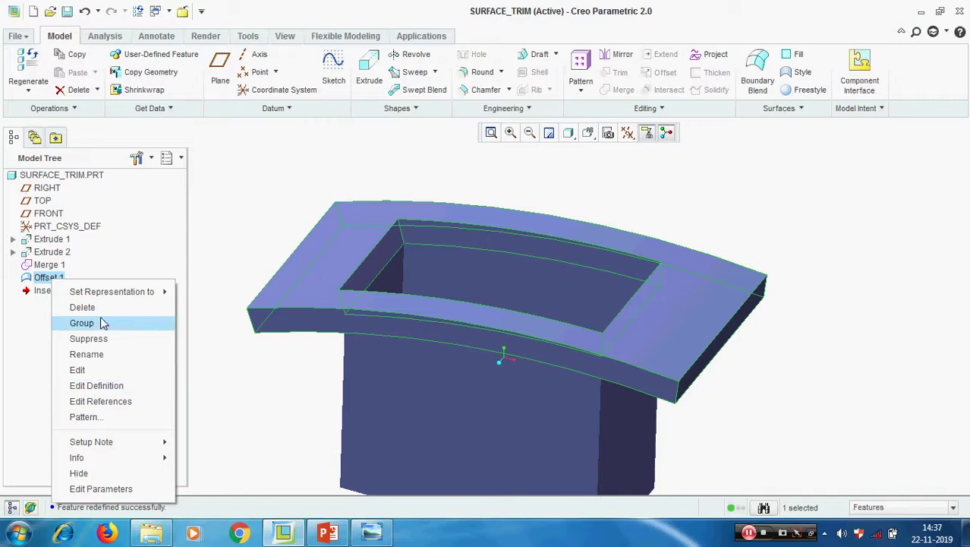
pyautogui.click(98, 386)
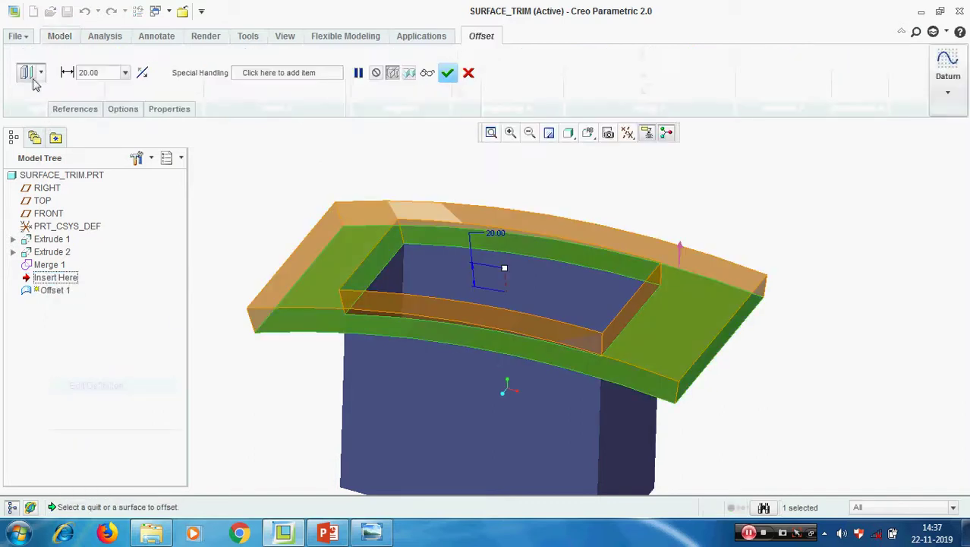
pyautogui.click(41, 72)
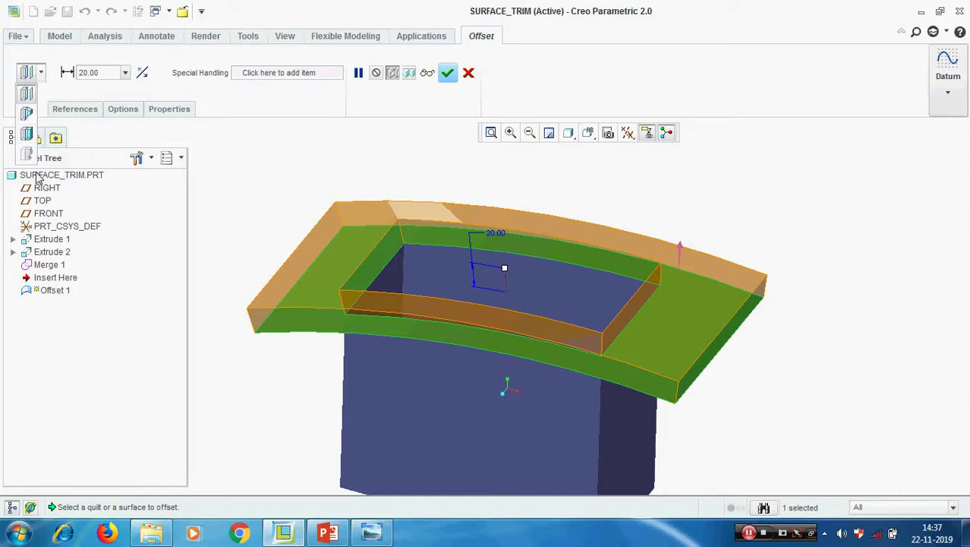
pyautogui.click(479, 84)
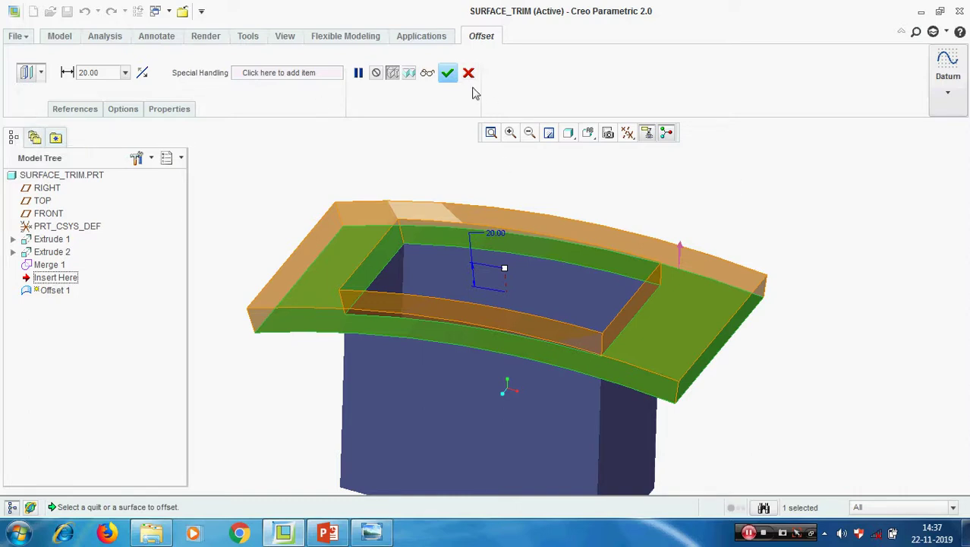
pyautogui.click(447, 72)
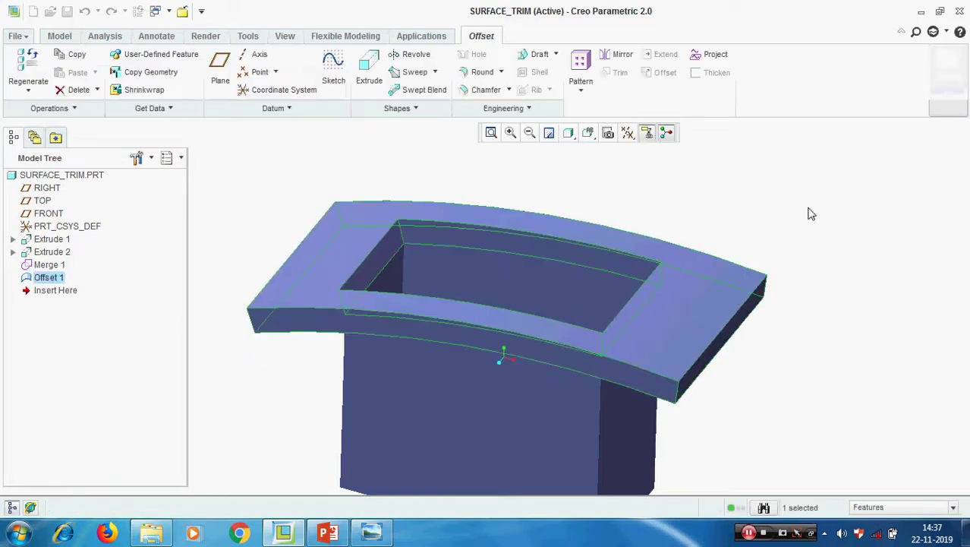
# - Delete Offset 1, the rim offset with side surfaces, from the model
pyautogui.click(48, 278)
pyautogui.rightClick(49, 278)
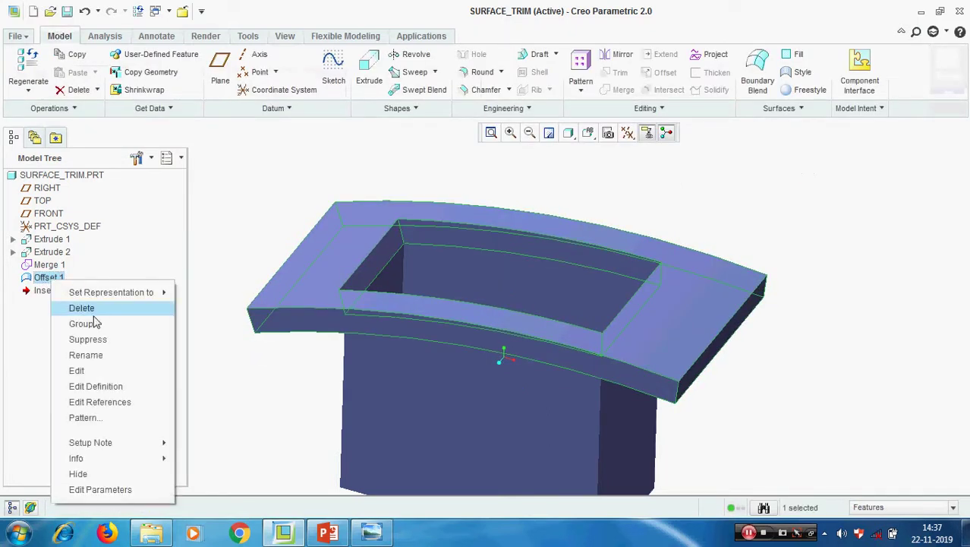
pyautogui.click(110, 313)
pyautogui.click(445, 282)
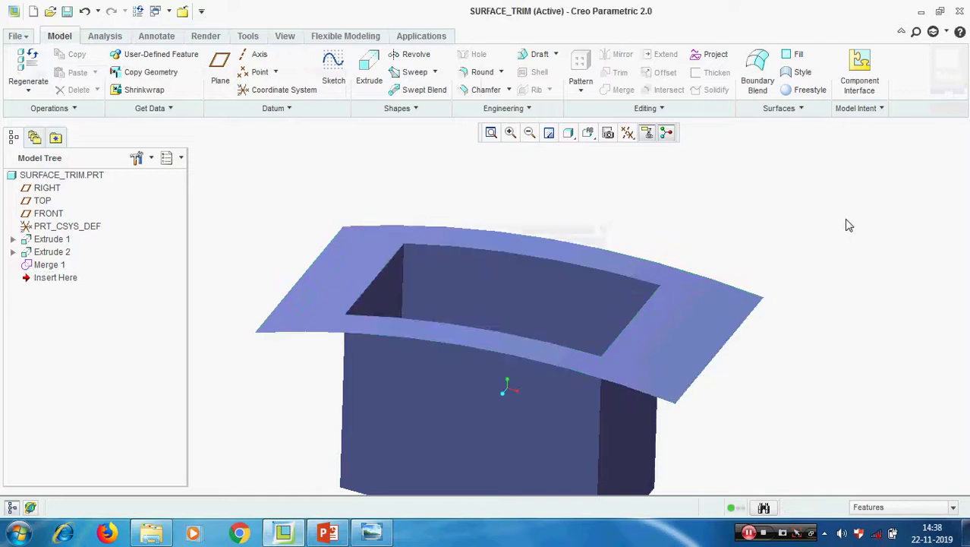
# - Start an Offset on the merged quilt and replace its reference with the curved rim surface Surf:F6(EXTRUDE_2)
pyautogui.click(315, 306)
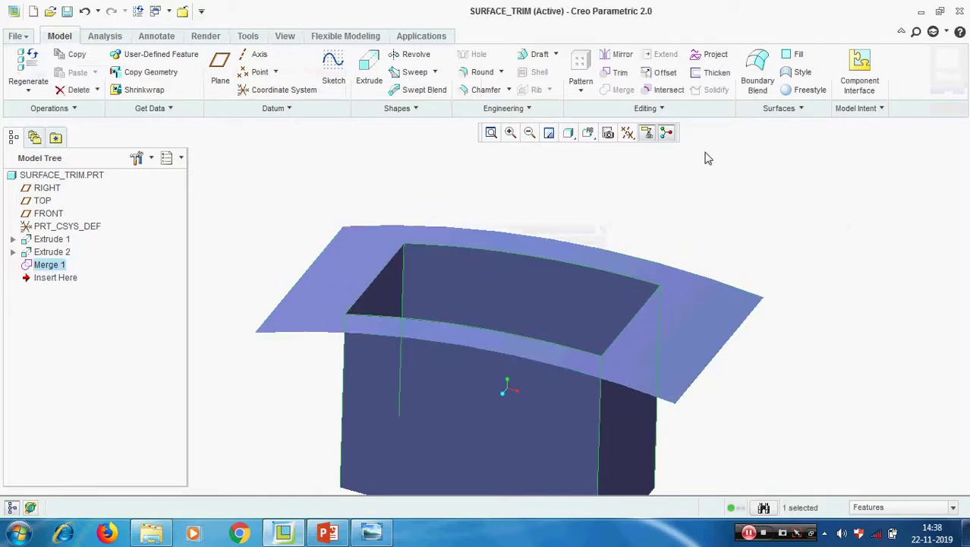
pyautogui.click(661, 73)
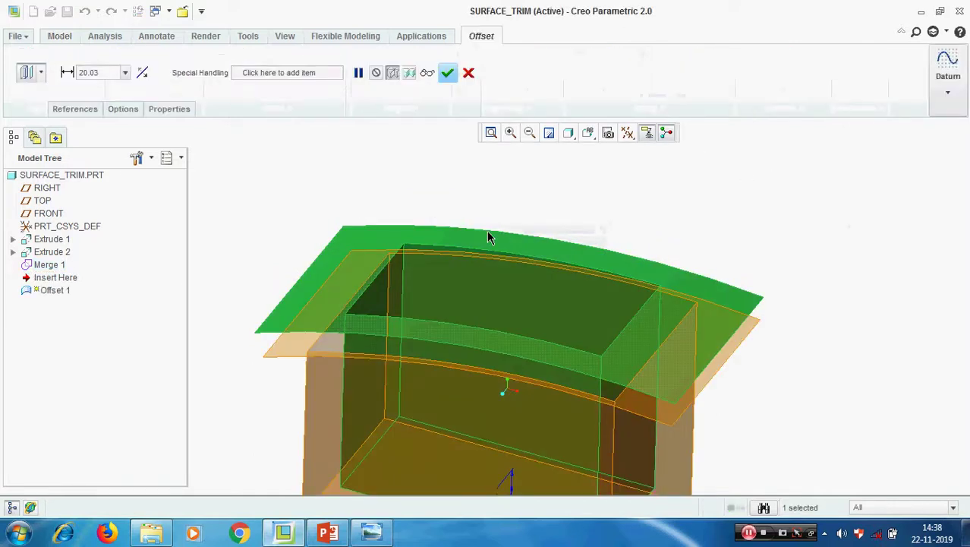
pyautogui.moveTo(398, 231); pyautogui.dragTo(404, 211, button='middle')
pyautogui.click(62, 108)
pyautogui.rightClick(93, 151)
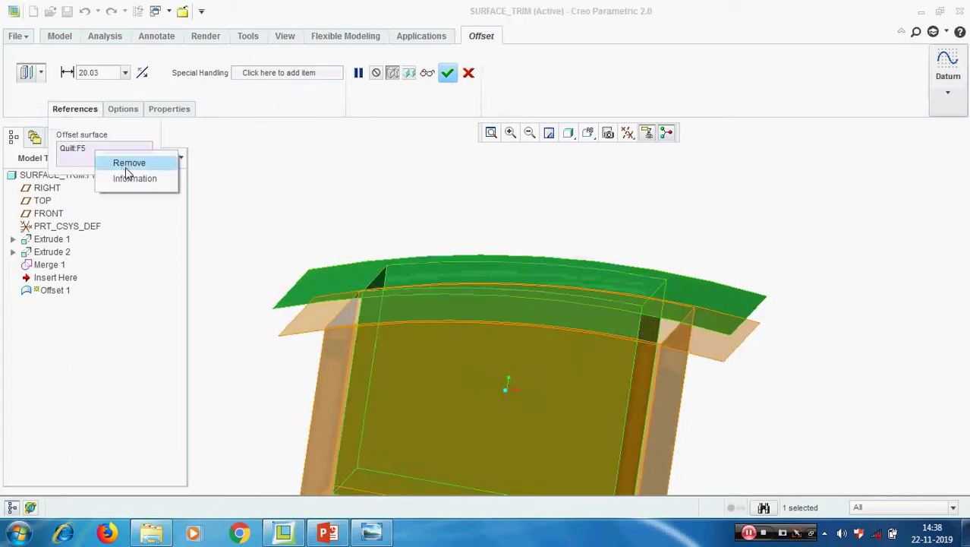
pyautogui.click(127, 161)
pyautogui.moveTo(522, 234); pyautogui.dragTo(320, 223, button='middle')
pyautogui.moveTo(320, 223); pyautogui.dragTo(343, 262, button='right')
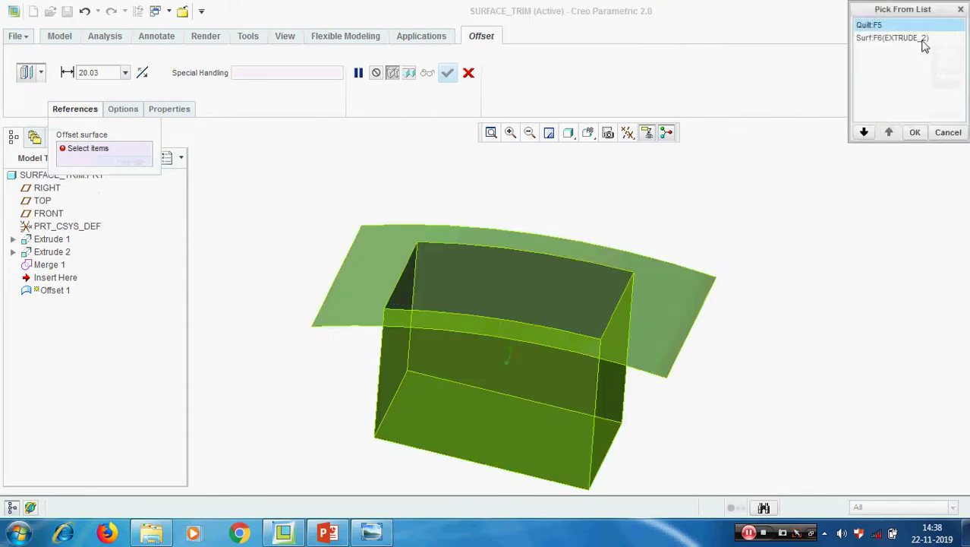
pyautogui.click(920, 38)
pyautogui.click(913, 132)
# - Pull the offset copy to the upper side of the curved rim and complete the Offset without side surfaces
pyautogui.moveTo(468, 145); pyautogui.dragTo(507, 270, button='middle')
pyautogui.moveTo(519, 289); pyautogui.dragTo(520, 233)
pyautogui.click(447, 73)
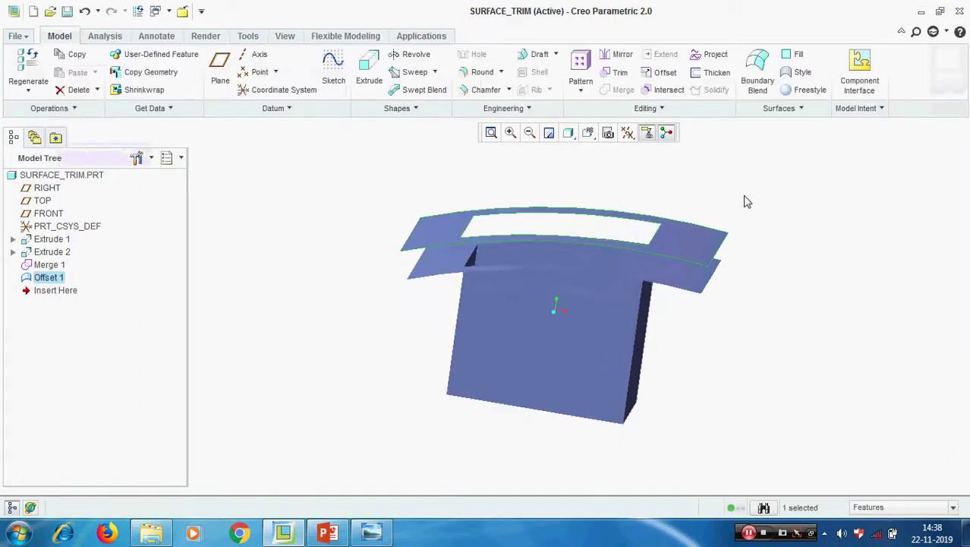
pyautogui.scroll(-4, 756, 219)
pyautogui.scroll(3, 547, 311)
pyautogui.click(549, 312)
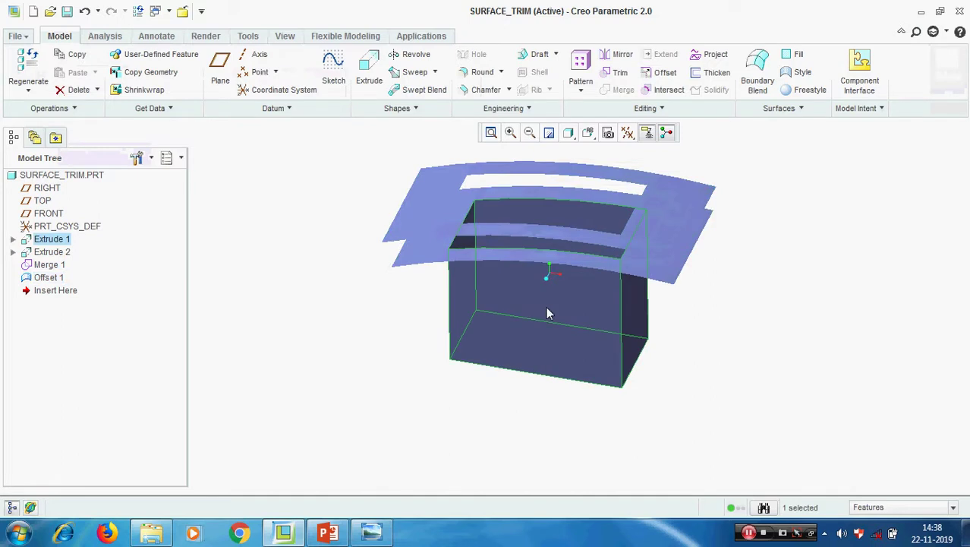
pyautogui.click(786, 258)
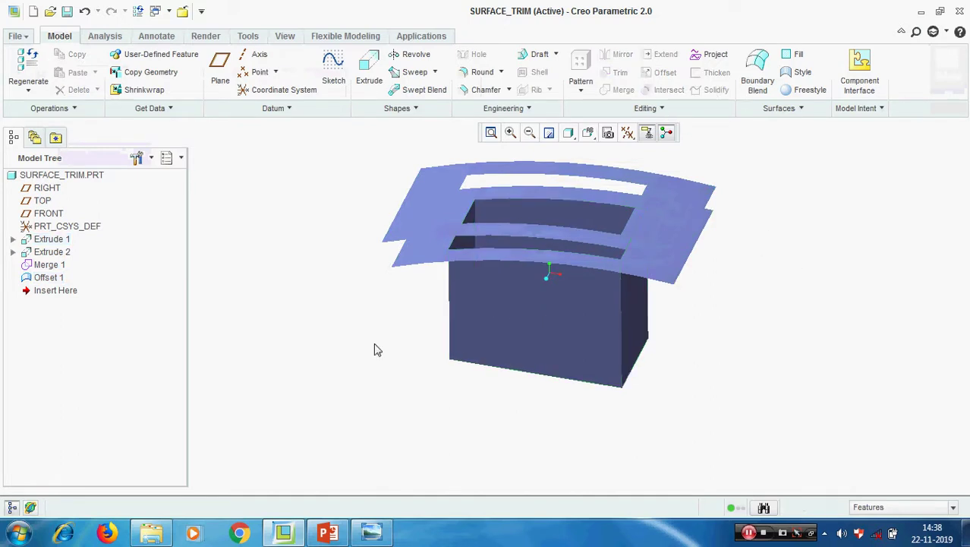
# - Delete the offset copy floating above the rim and confirm the deletion
pyautogui.click(49, 279)
pyautogui.rightClick(49, 281)
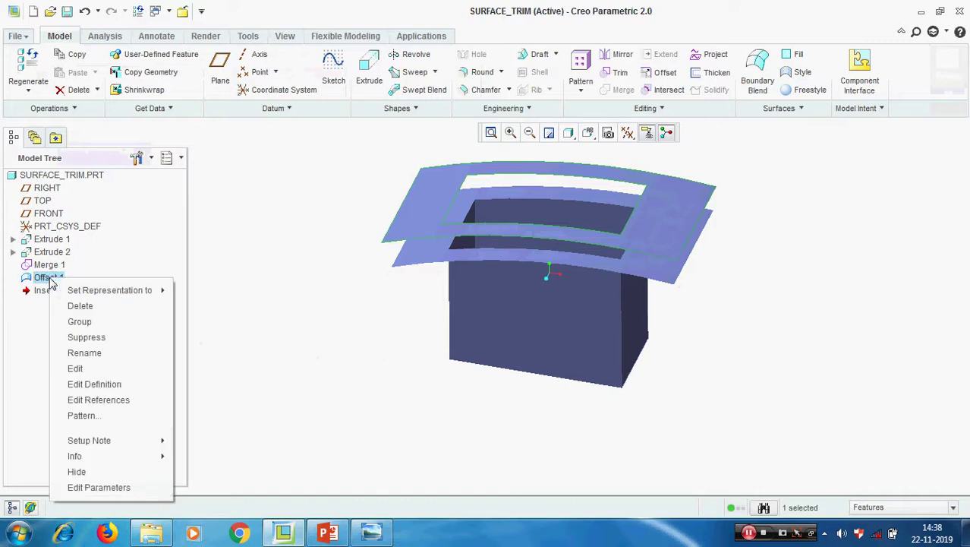
pyautogui.click(109, 310)
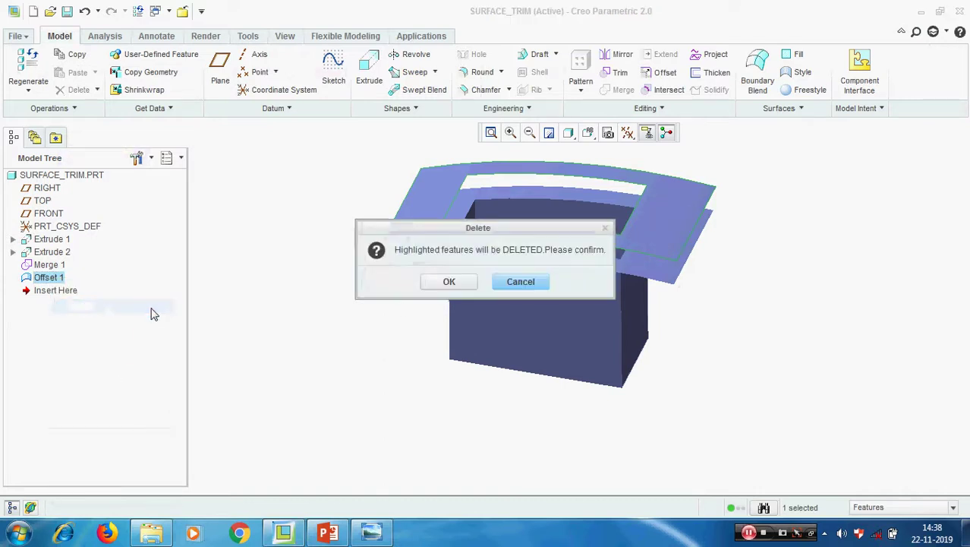
pyautogui.click(445, 281)
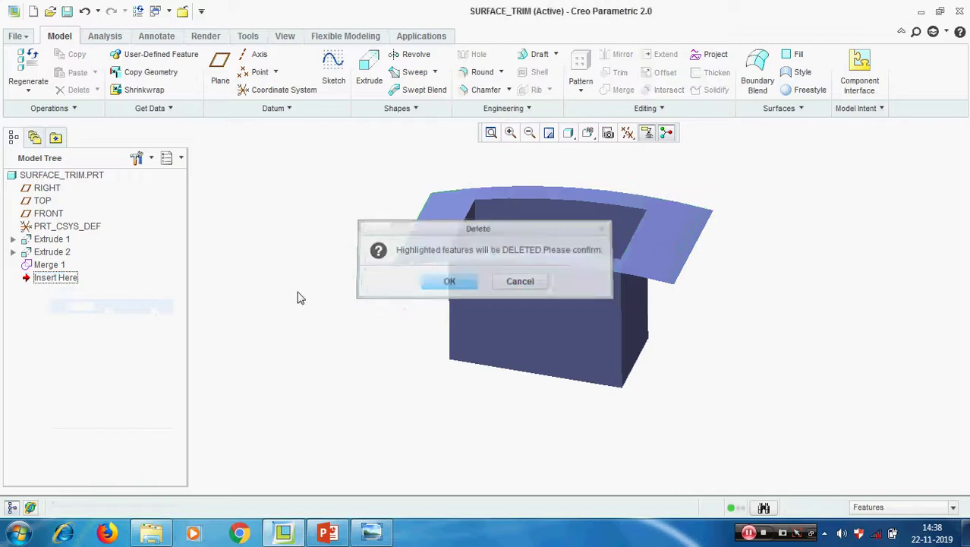
# - Redefine Merge 1 to keep the curved surface's portion inside the box walls, so it closes the box top
pyautogui.click(48, 265)
pyautogui.rightClick(49, 264)
pyautogui.click(94, 357)
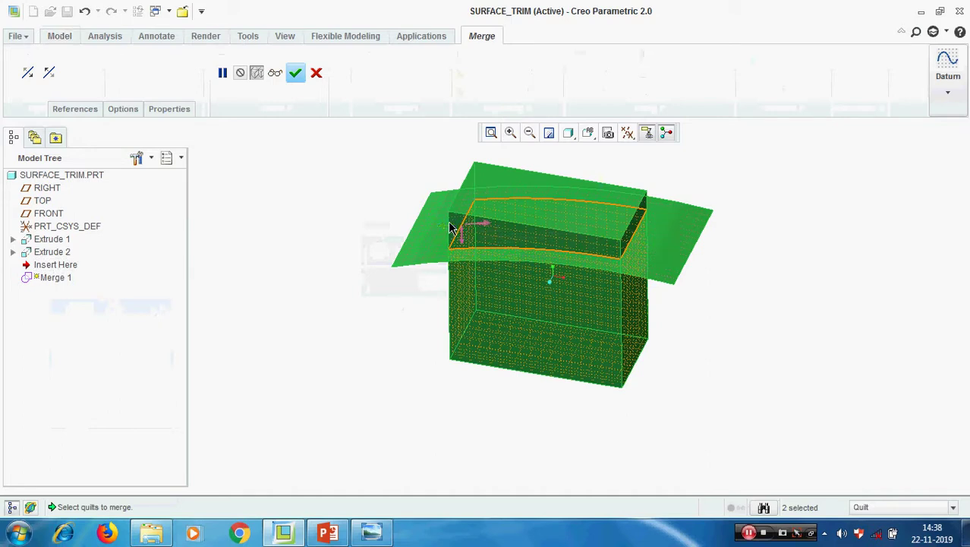
pyautogui.click(295, 73)
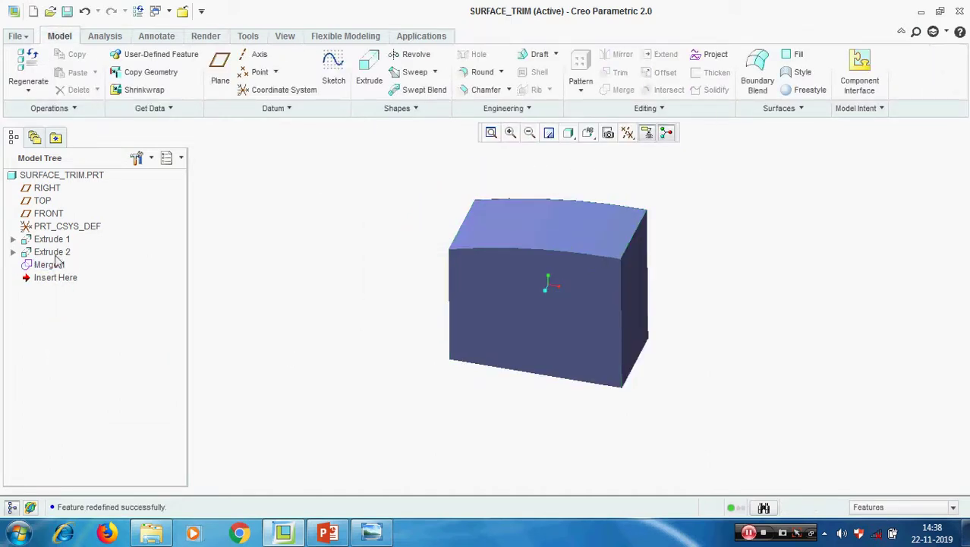
# - Start an Offset on the closed box quilt and replace its reference with only the curved top surface Surf:F6(EXTRUDE_2)
pyautogui.click(481, 277)
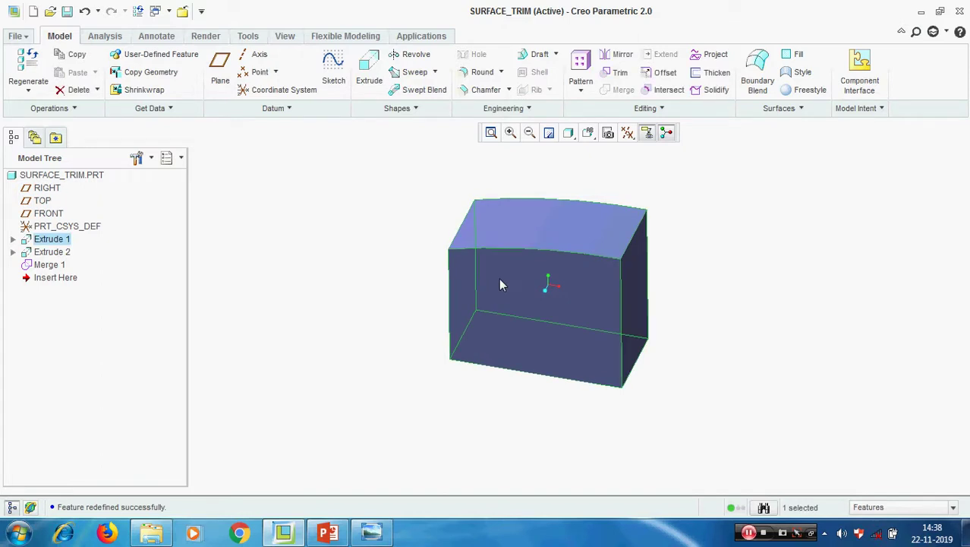
pyautogui.click(662, 72)
pyautogui.click(74, 109)
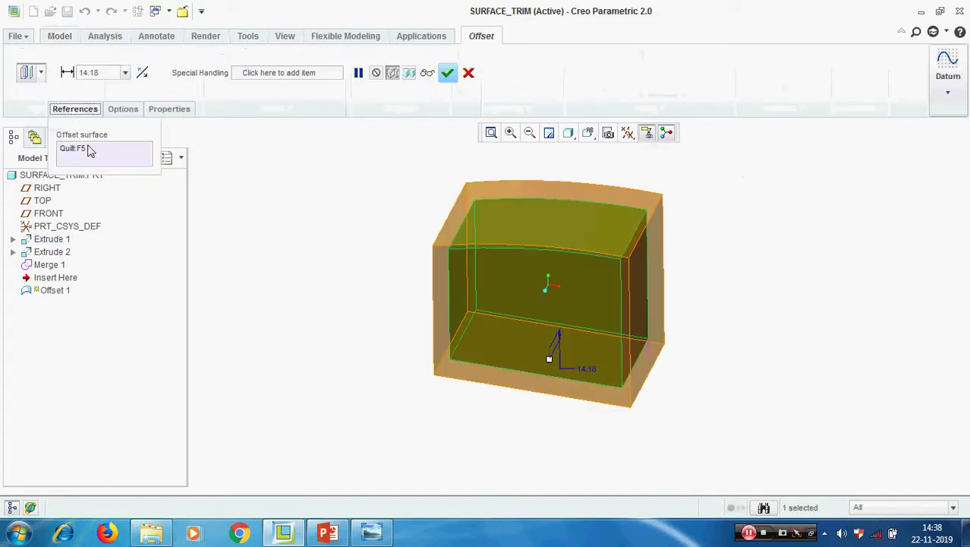
pyautogui.rightClick(82, 148)
pyautogui.click(119, 158)
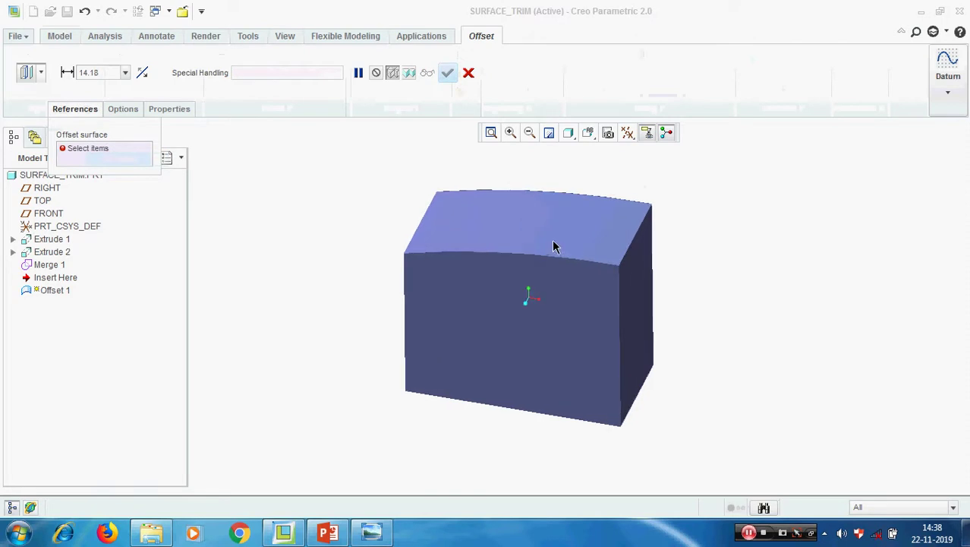
pyautogui.click(552, 245)
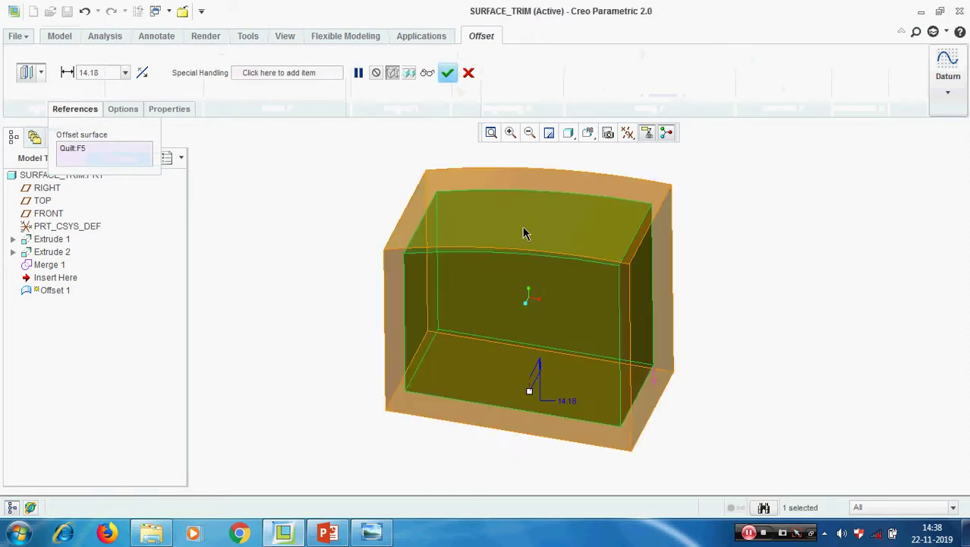
pyautogui.rightClick(108, 148)
pyautogui.click(139, 156)
pyautogui.moveTo(403, 220); pyautogui.dragTo(532, 236, button='right')
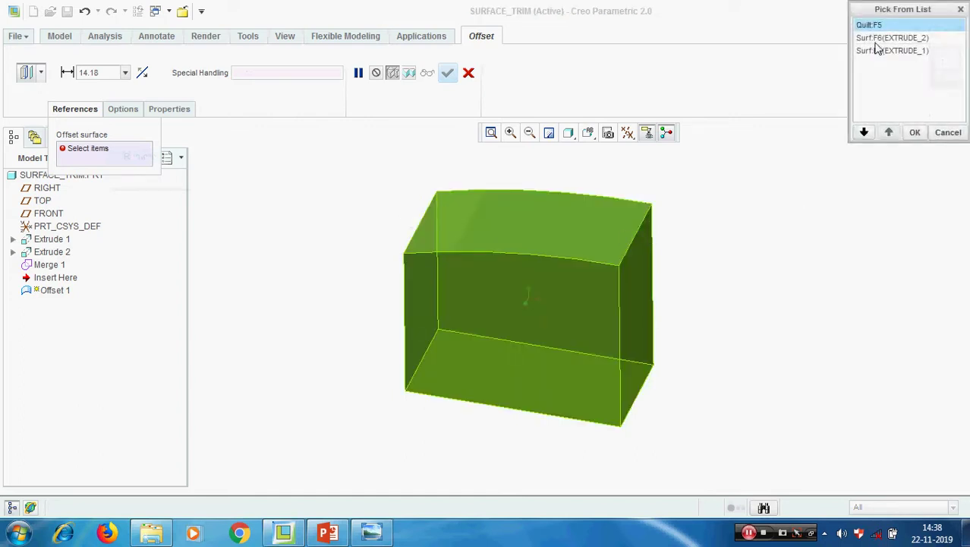
pyautogui.click(892, 37)
pyautogui.click(915, 133)
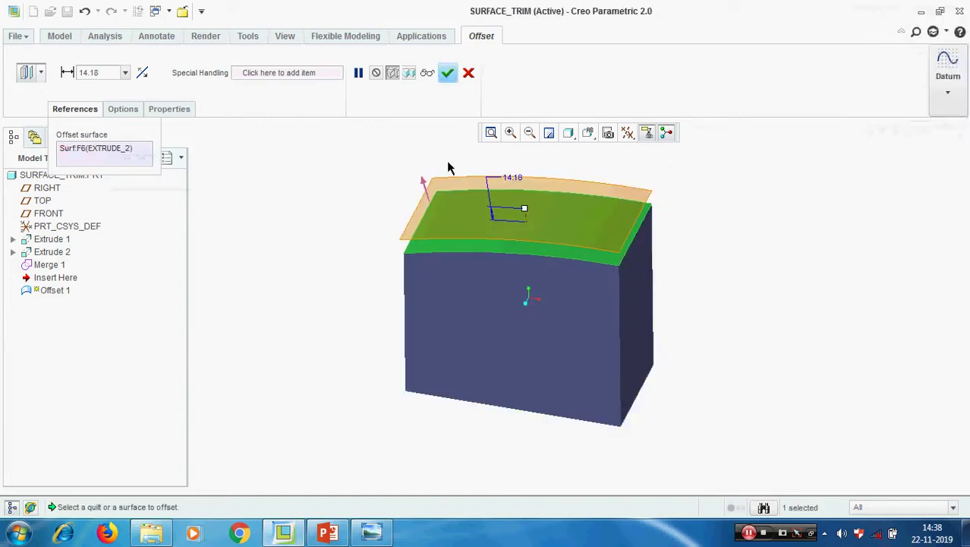
# - Set the offset distance of the curved top surface to 20 and complete the feature
pyautogui.doubleClick(115, 72)
pyautogui.write('20')
pyautogui.press('Return')
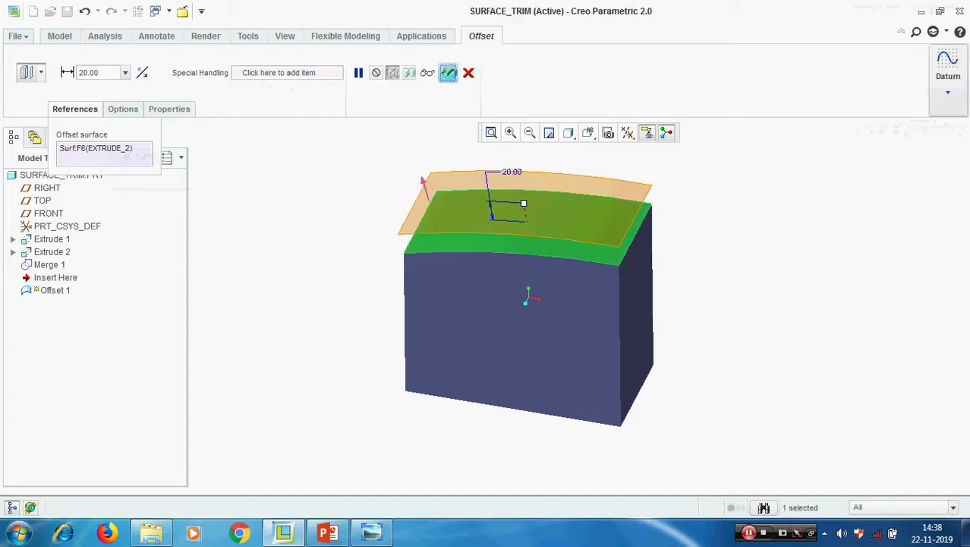
pyautogui.click(448, 72)
pyautogui.moveTo(712, 203); pyautogui.dragTo(712, 200, button='middle')
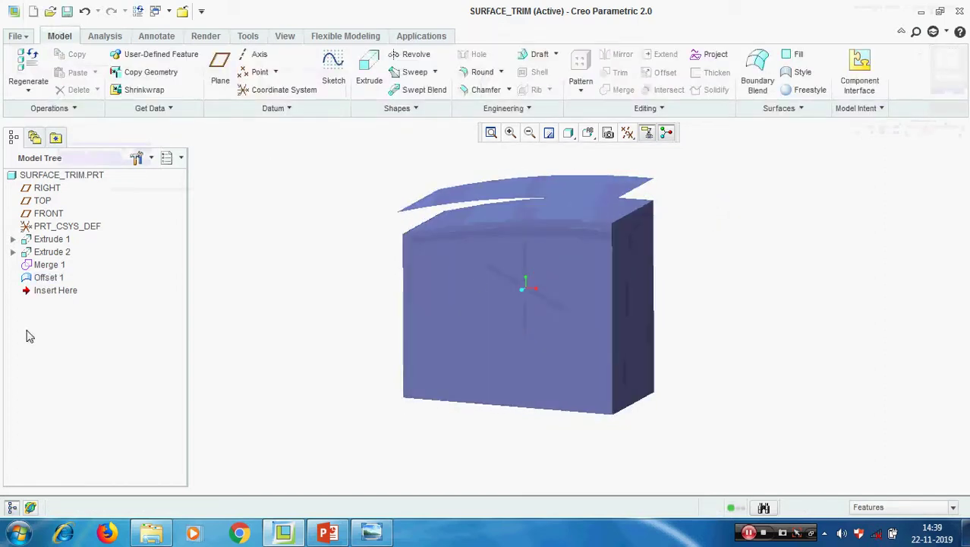
pyautogui.click(46, 277)
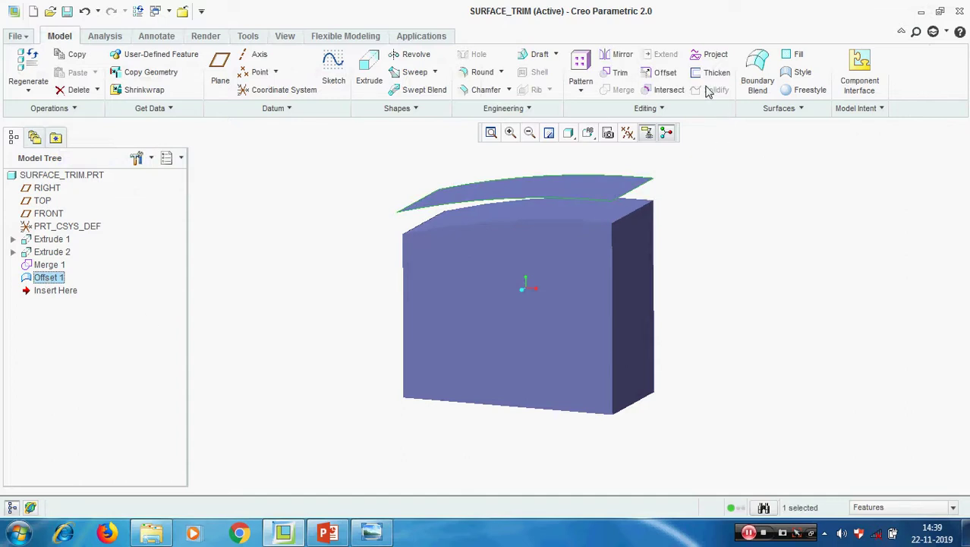
pyautogui.moveTo(678, 257); pyautogui.dragTo(764, 271, button='middle')
pyautogui.click(239, 333)
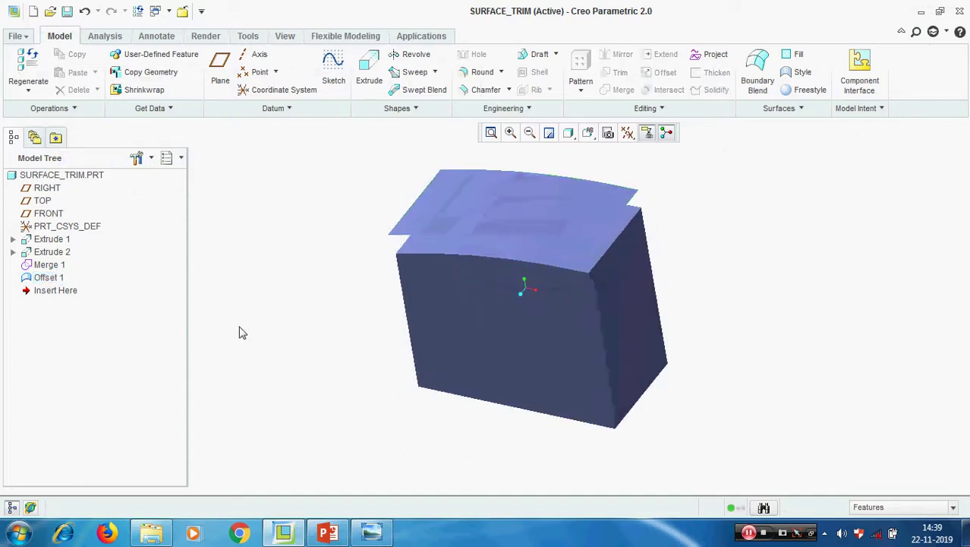
# - Redefine Offset 1 to create side surfaces between the curved box top and its offset copy
pyautogui.rightClick(50, 278)
pyautogui.click(114, 383)
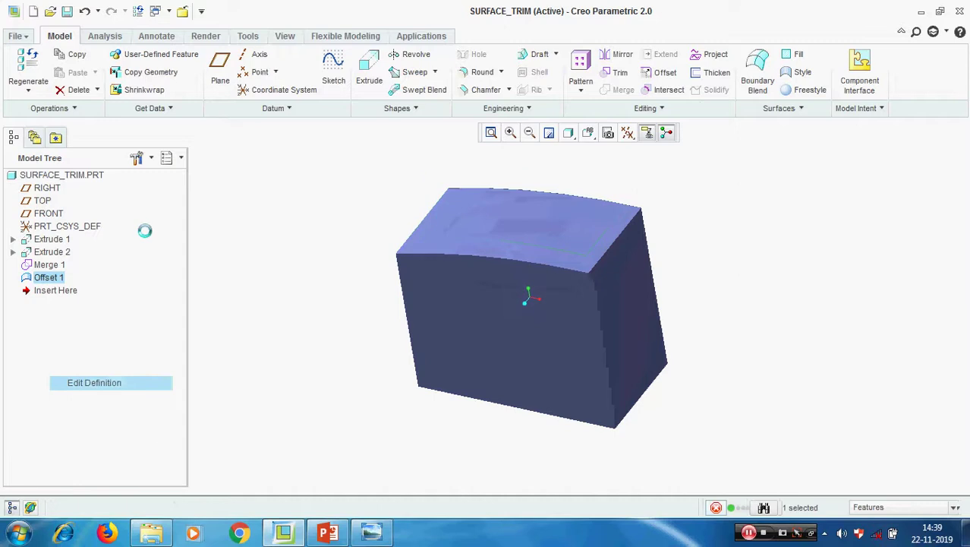
pyautogui.click(123, 109)
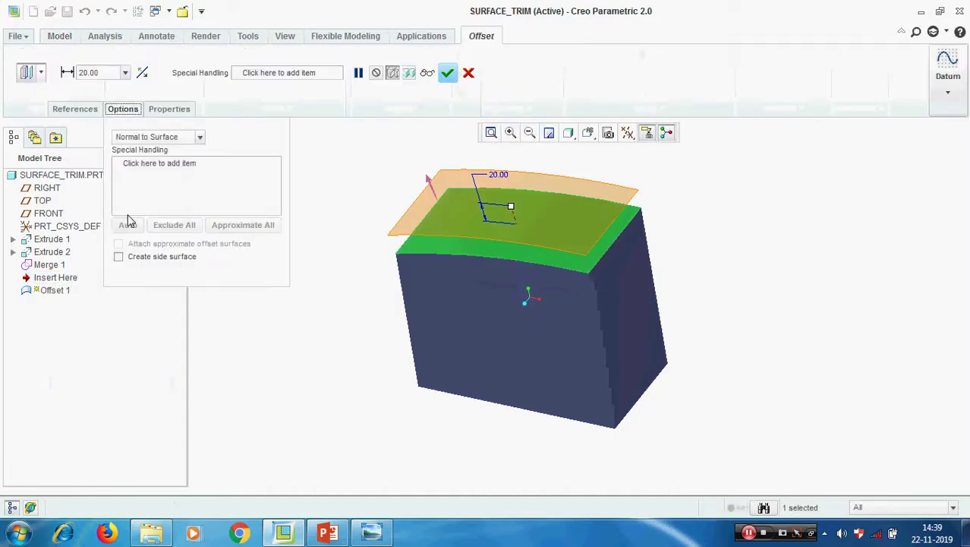
pyautogui.click(164, 257)
pyautogui.click(447, 72)
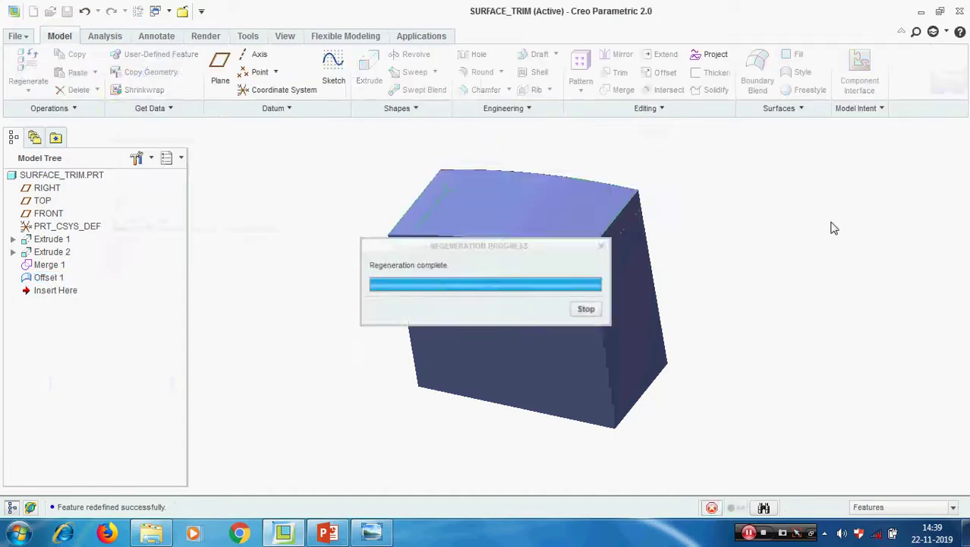
pyautogui.click(63, 281)
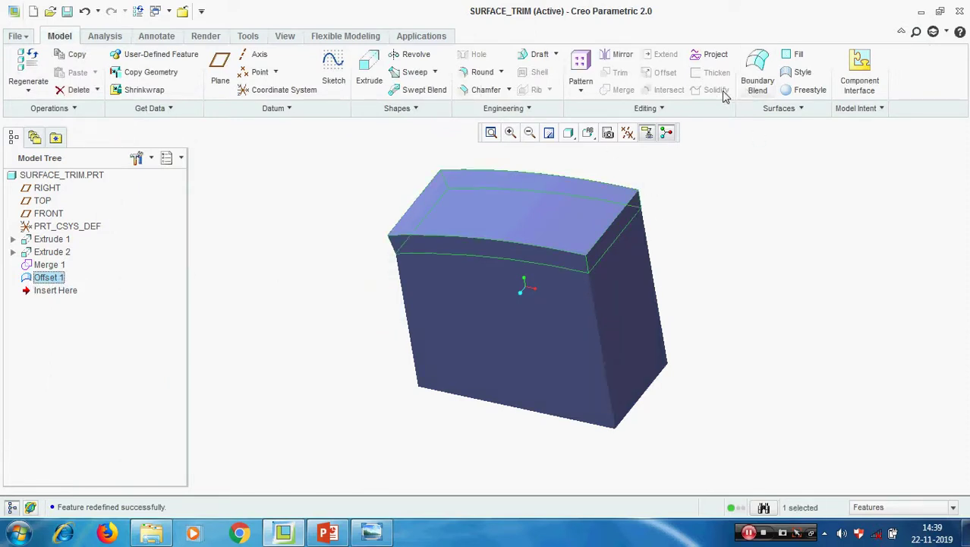
pyautogui.click(804, 225)
pyautogui.click(61, 279)
pyautogui.rightClick(58, 281)
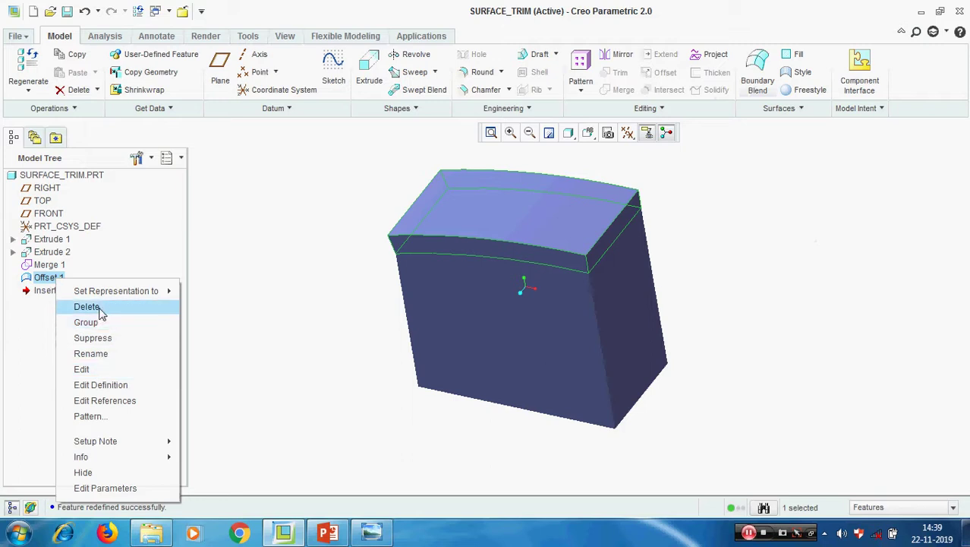
pyautogui.click(87, 307)
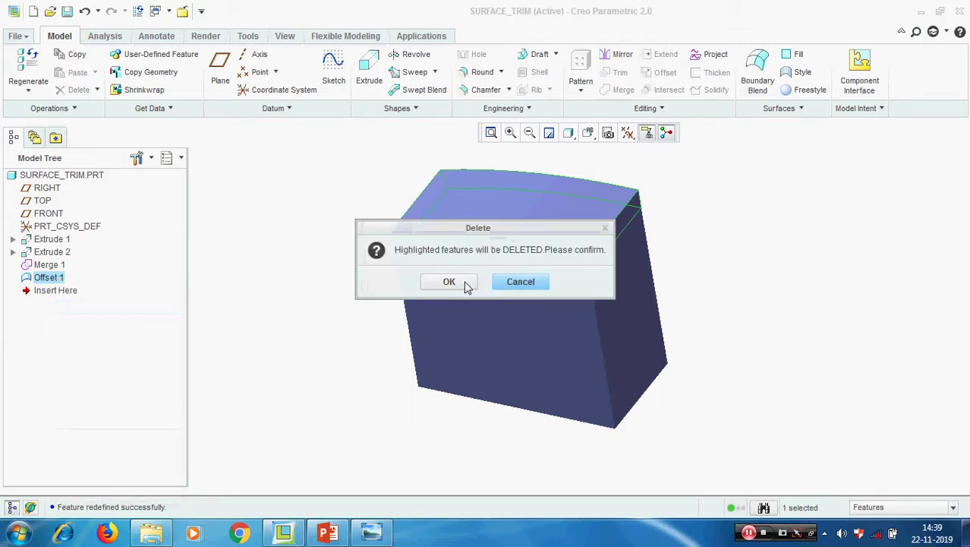
pyautogui.press('Escape')
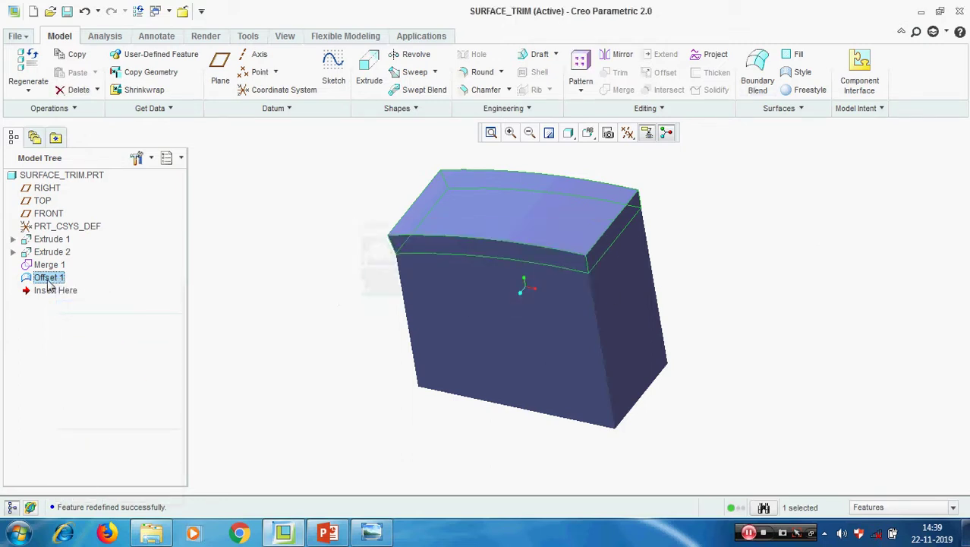
# - Redefine Offset 1 as an offset with draft and turn on the display of datum planes
pyautogui.rightClick(52, 282)
pyautogui.click(113, 384)
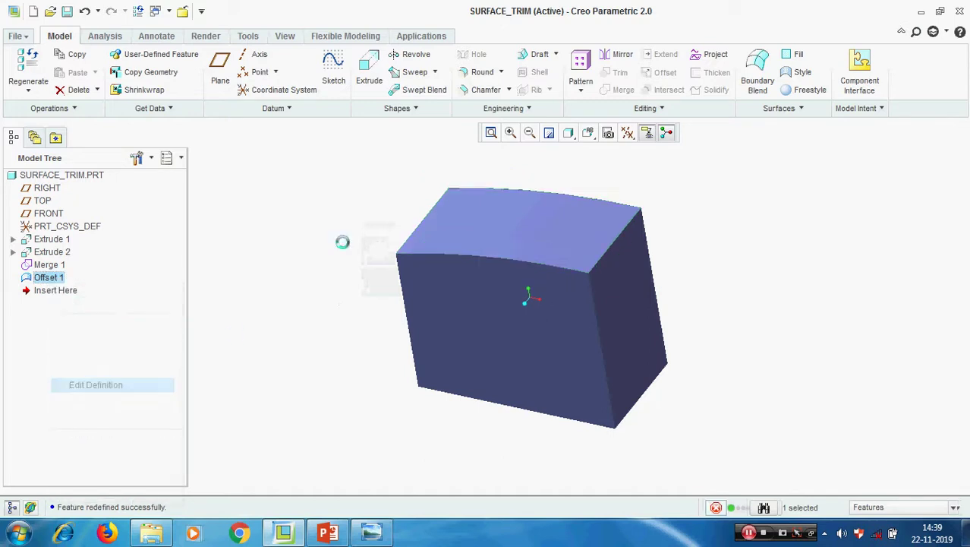
pyautogui.click(41, 72)
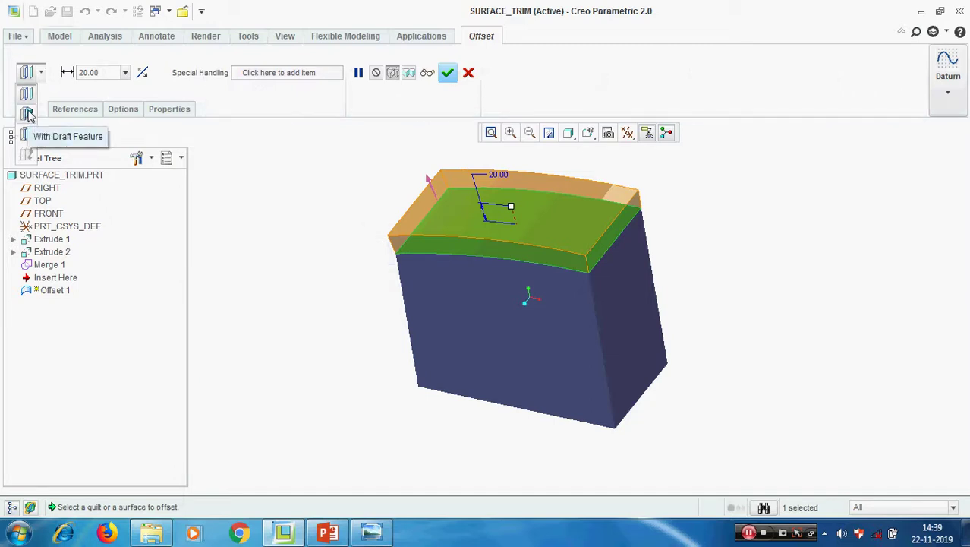
pyautogui.click(27, 114)
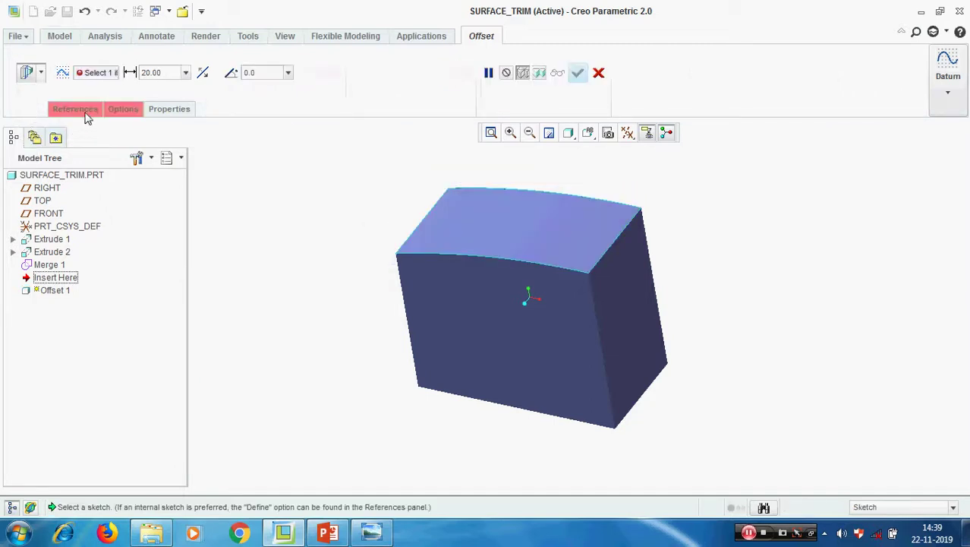
pyautogui.click(628, 133)
pyautogui.click(687, 231)
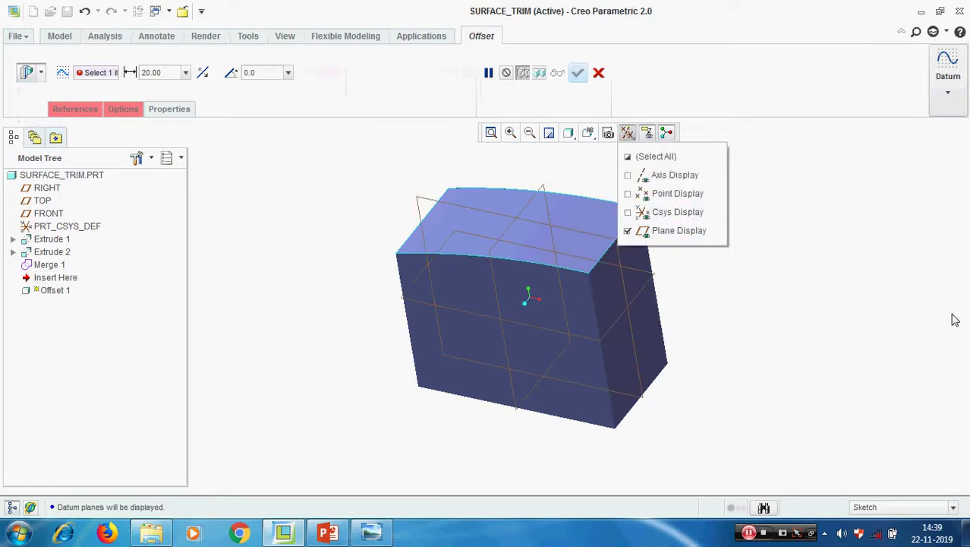
# - Define the offset's internal sketch on the horizontal datum plane through the box, as a rectangle centred on the origin
pyautogui.click(82, 110)
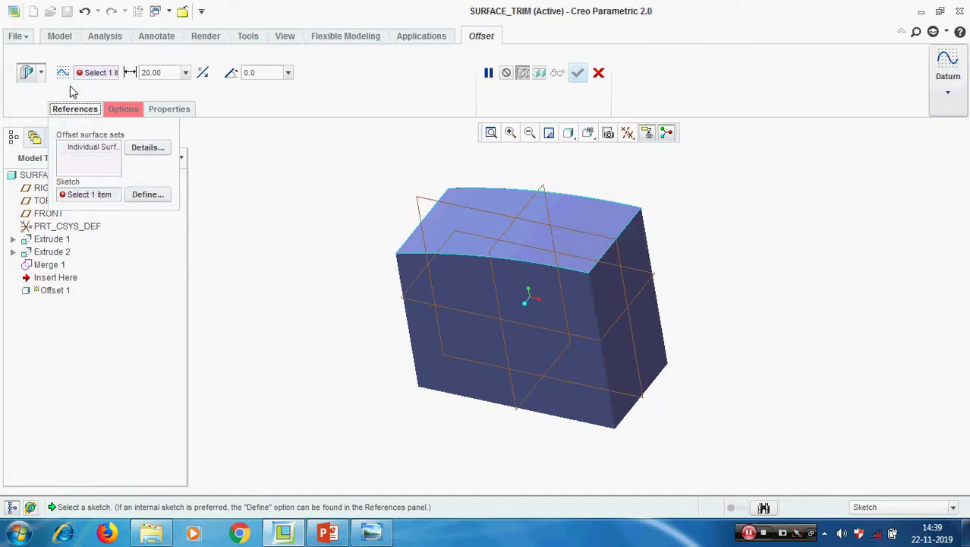
pyautogui.click(146, 194)
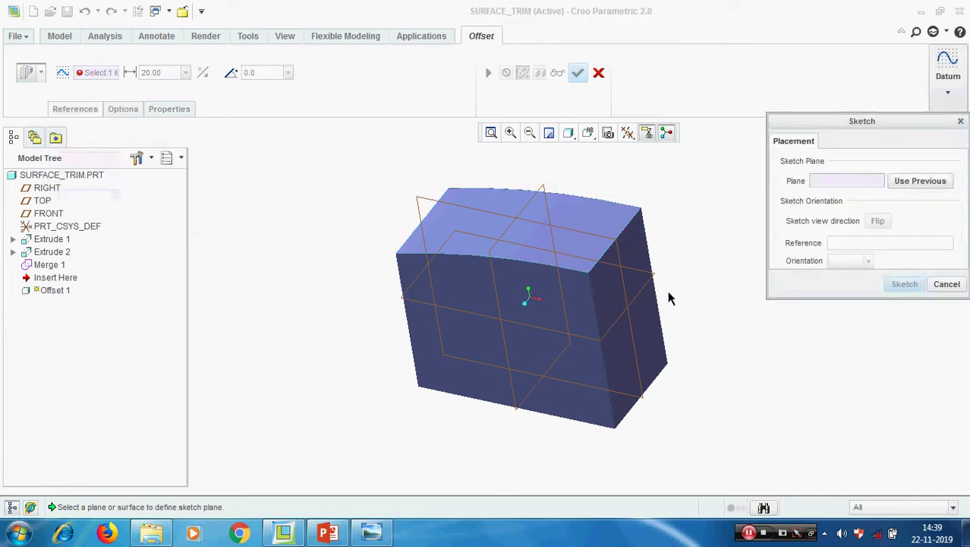
pyautogui.scroll(-5, 665, 292)
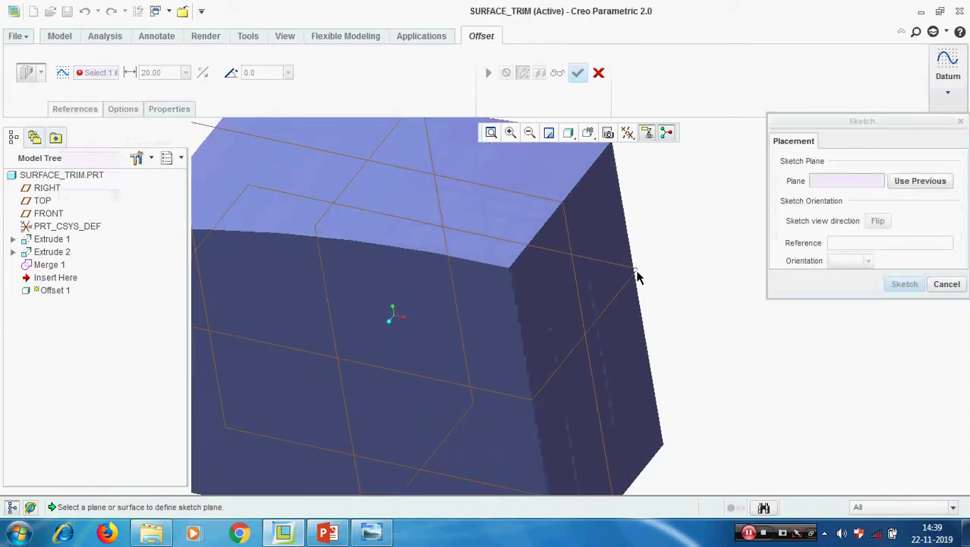
pyautogui.click(638, 273)
pyautogui.click(904, 284)
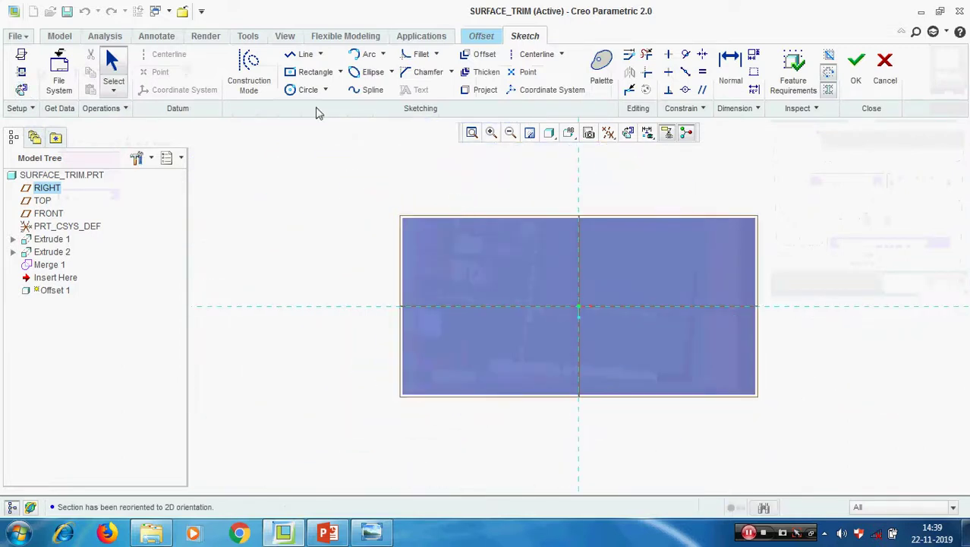
pyautogui.click(314, 71)
pyautogui.click(578, 306)
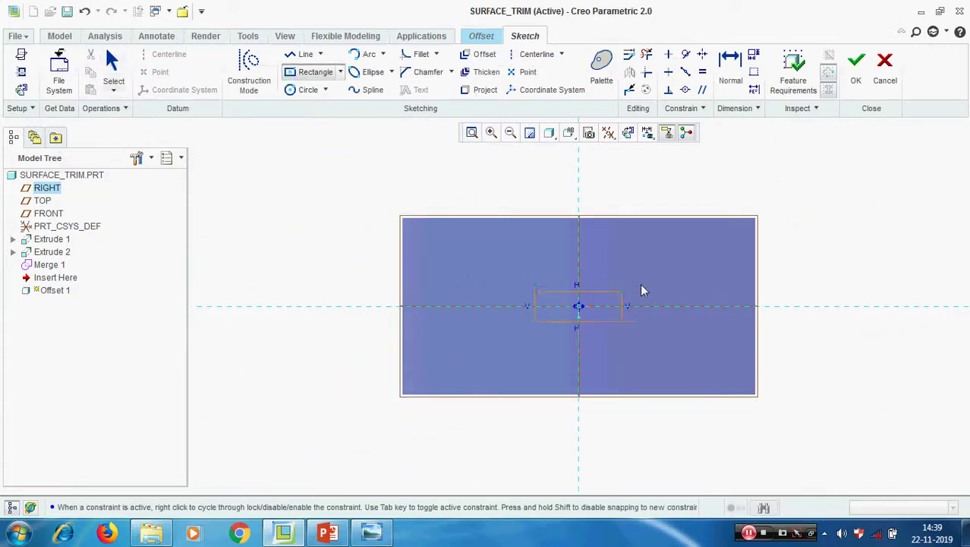
pyautogui.click(652, 268)
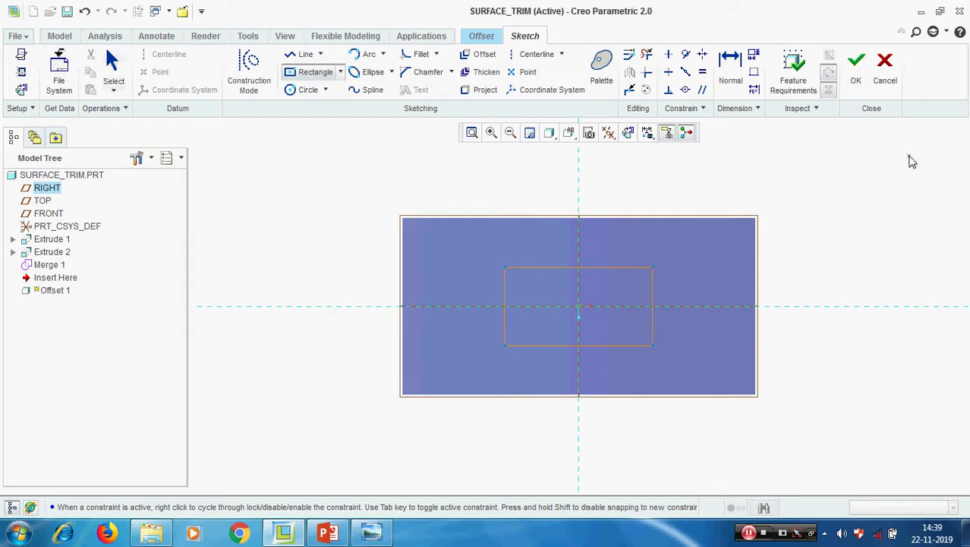
pyautogui.middleClick(912, 161)
pyautogui.click(856, 65)
# - Examine the draft offset preview on the curved top surface in 3D and from the front
pyautogui.moveTo(486, 267); pyautogui.dragTo(529, 235, button='middle')
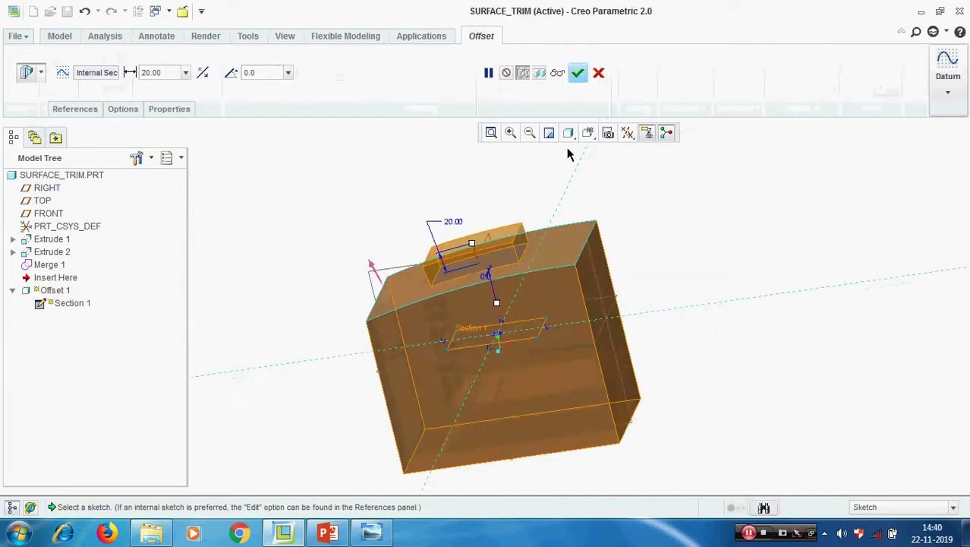
pyautogui.click(588, 133)
pyautogui.click(611, 201)
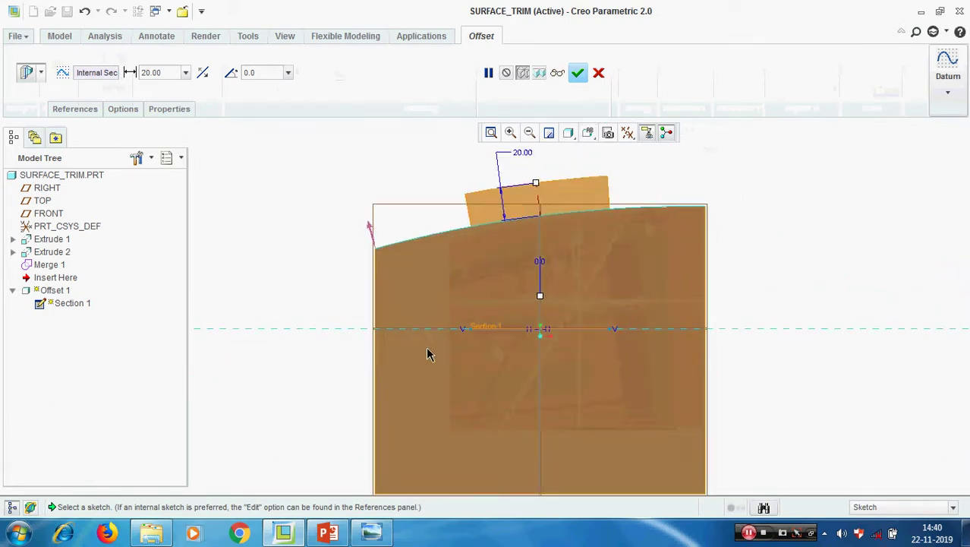
pyautogui.moveTo(466, 332); pyautogui.dragTo(505, 337, button='middle')
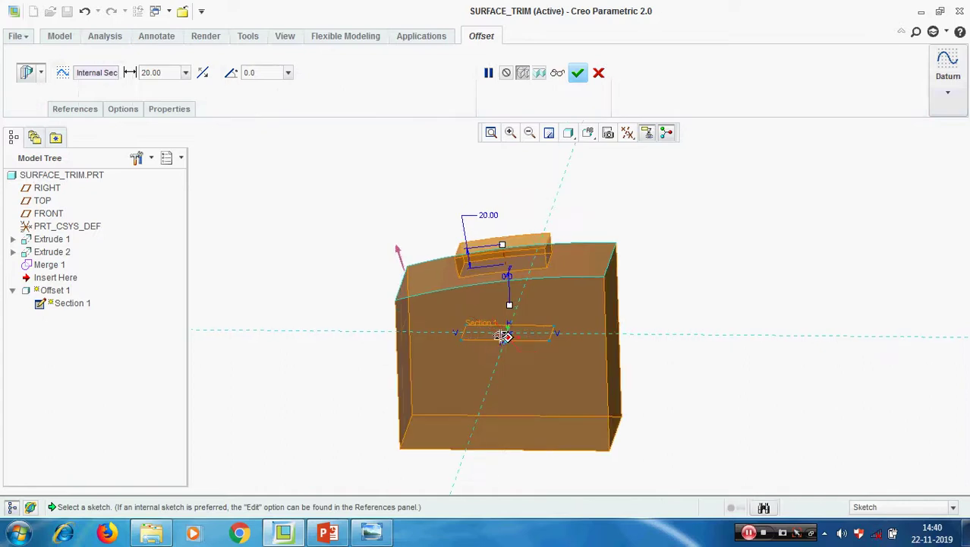
pyautogui.scroll(1, 466, 285)
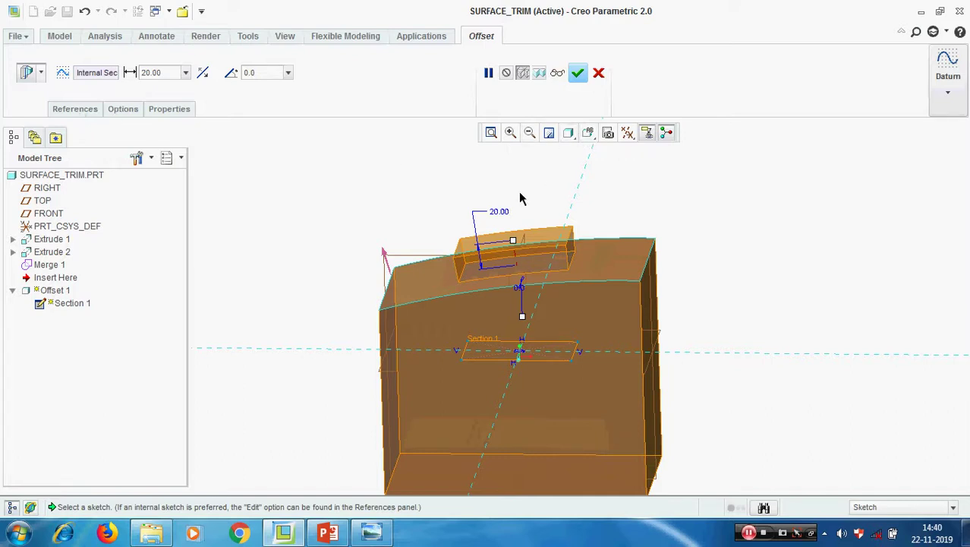
pyautogui.click(588, 133)
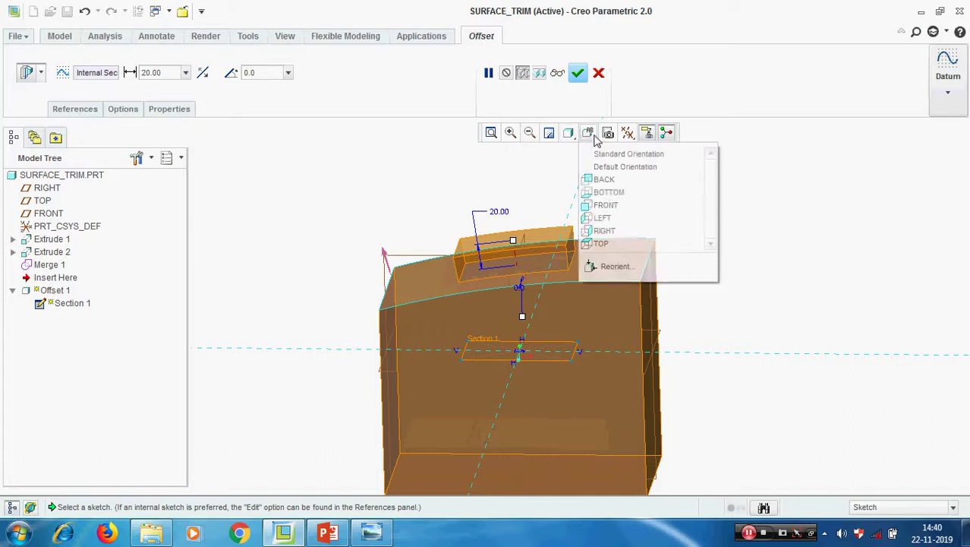
pyautogui.click(619, 213)
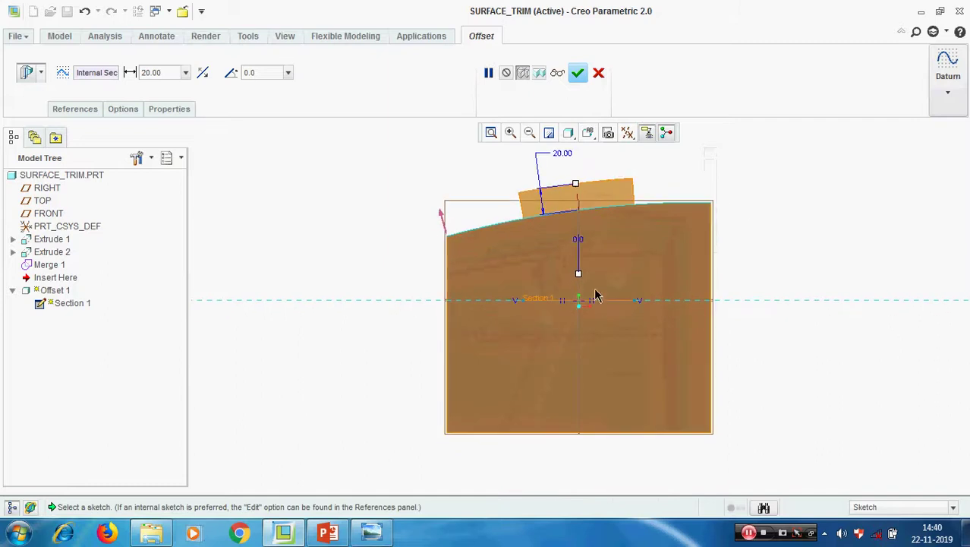
# - Try the offset's side surfaces normal to the sketch and return them to normal to the surface
pyautogui.click(123, 108)
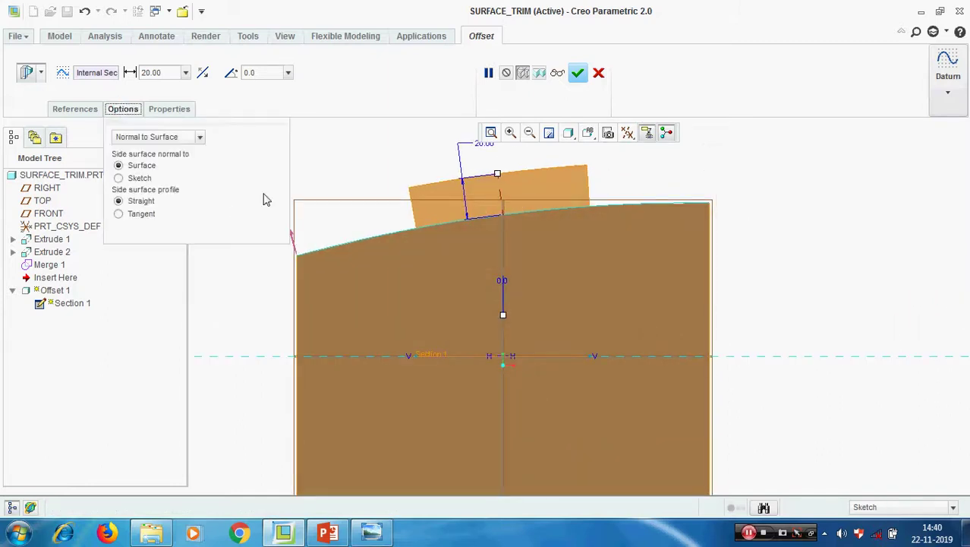
pyautogui.scroll(1, 602, 311)
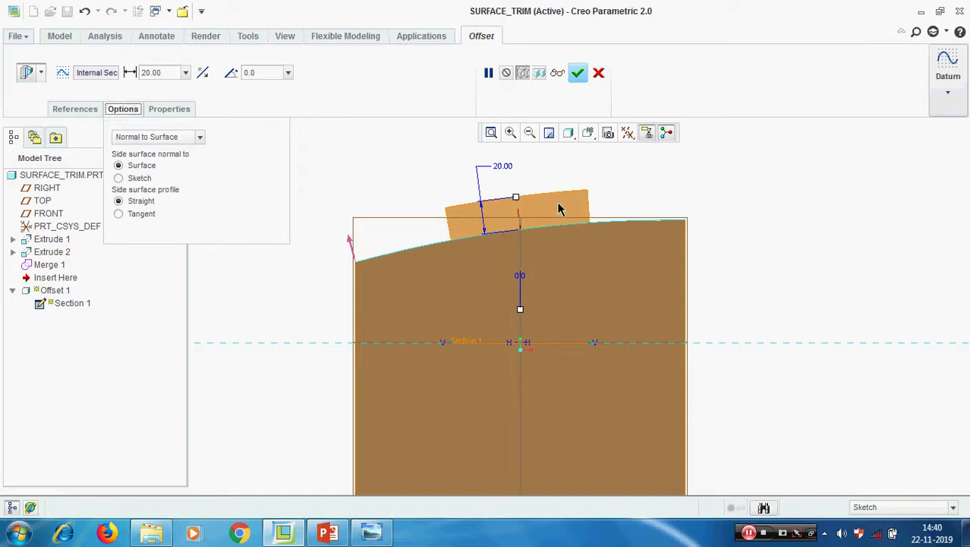
pyautogui.click(119, 179)
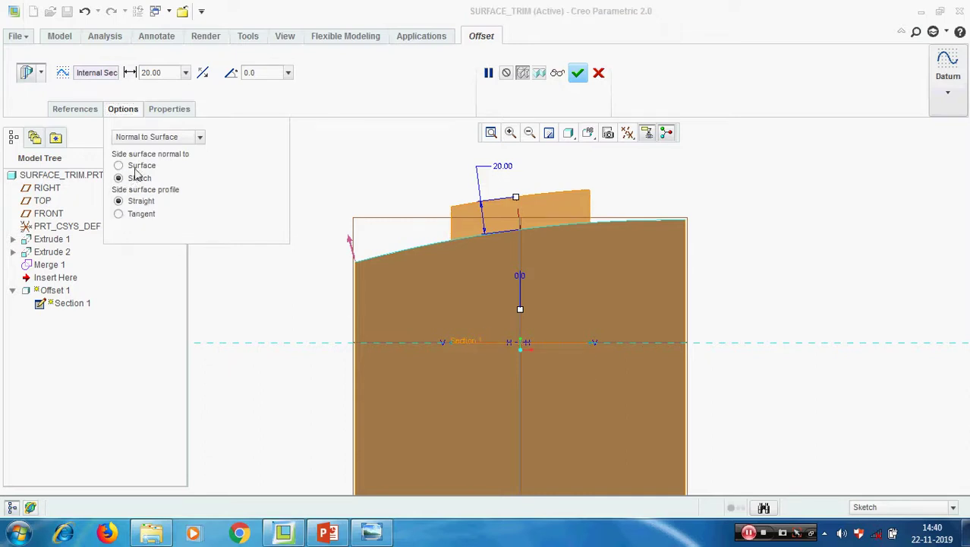
pyautogui.click(136, 167)
pyautogui.click(134, 179)
pyautogui.click(136, 165)
# - Set the offset's draft angle to 3 and complete the feature
pyautogui.hotkey('ctrl', 'd')
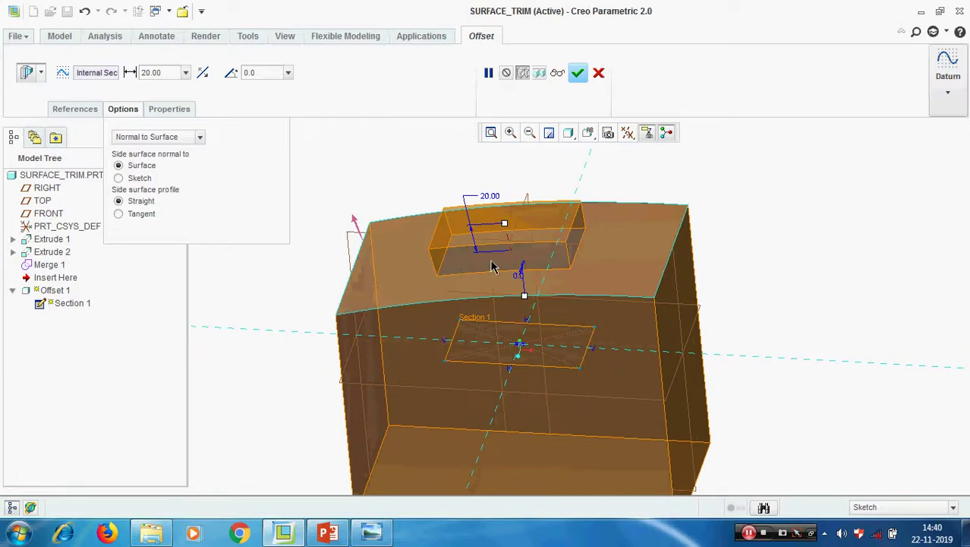
pyautogui.write('3')
pyautogui.press('Return')
pyautogui.moveTo(592, 224); pyautogui.dragTo(563, 240, button='middle')
pyautogui.click(578, 73)
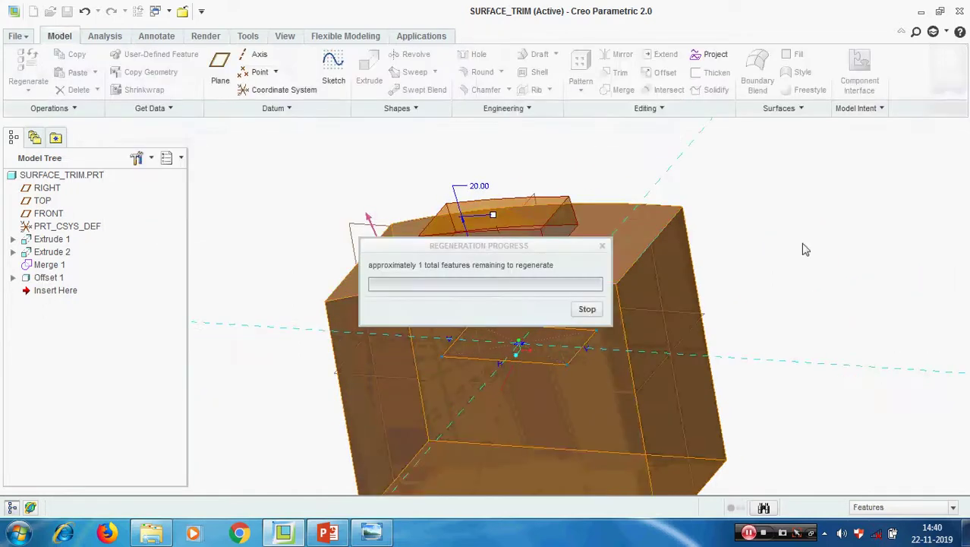
# - Solidify the closed box quilt together with its raised rectangular offset
pyautogui.click(50, 280)
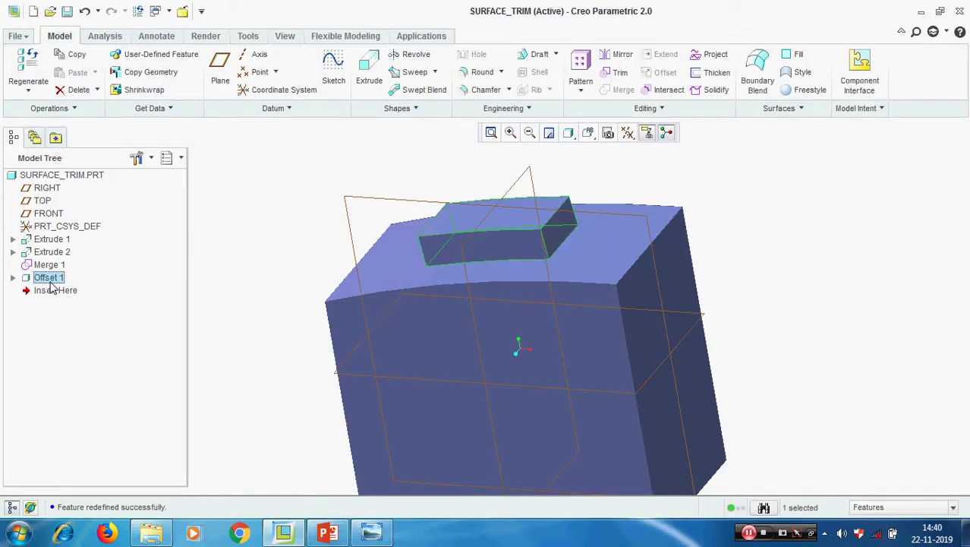
pyautogui.click(714, 91)
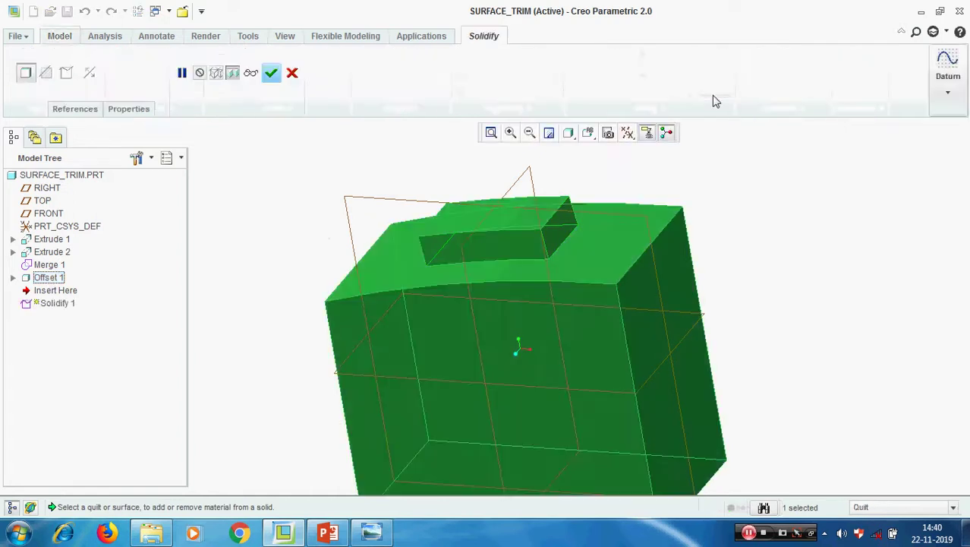
pyautogui.click(273, 77)
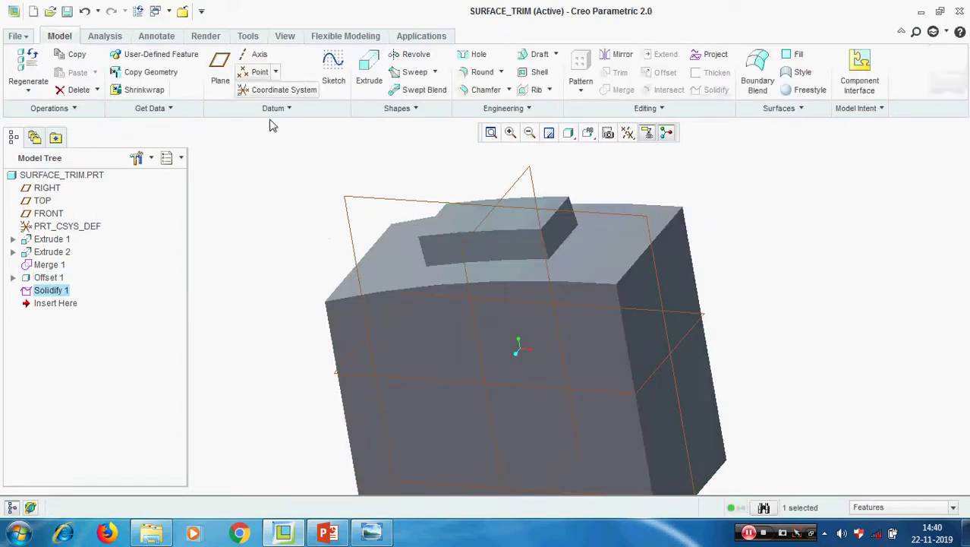
# - Delete the Solidify 1 feature
pyautogui.rightClick(51, 290)
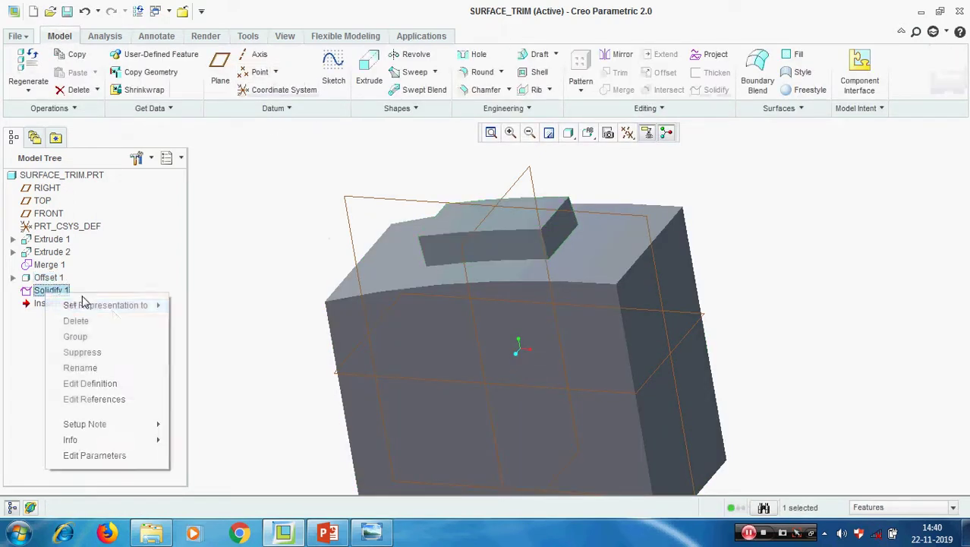
pyautogui.click(76, 316)
pyautogui.click(448, 282)
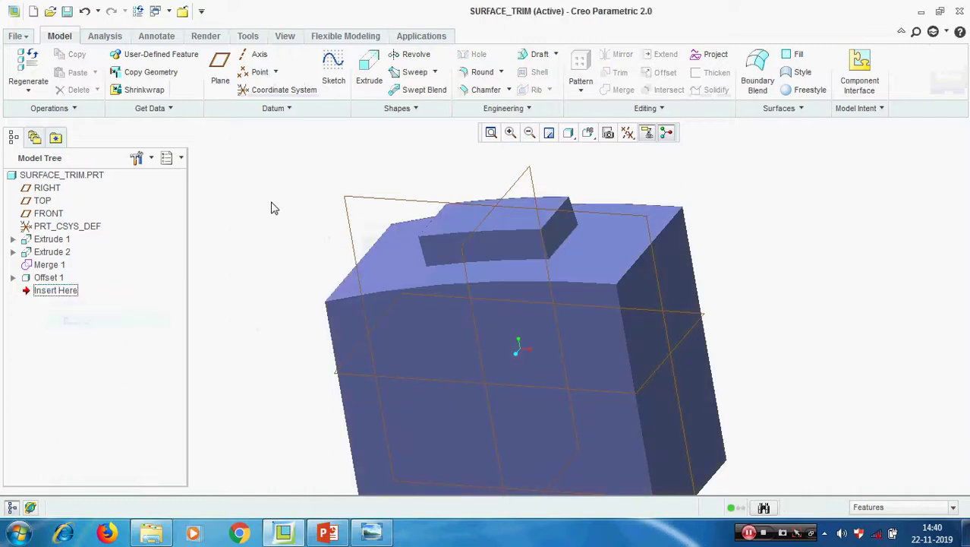
# - Reopen Offset 1's definition to review its surface set and sketch references, keeping the feature as defined
pyautogui.click(45, 278)
pyautogui.rightClick(40, 279)
pyautogui.click(83, 384)
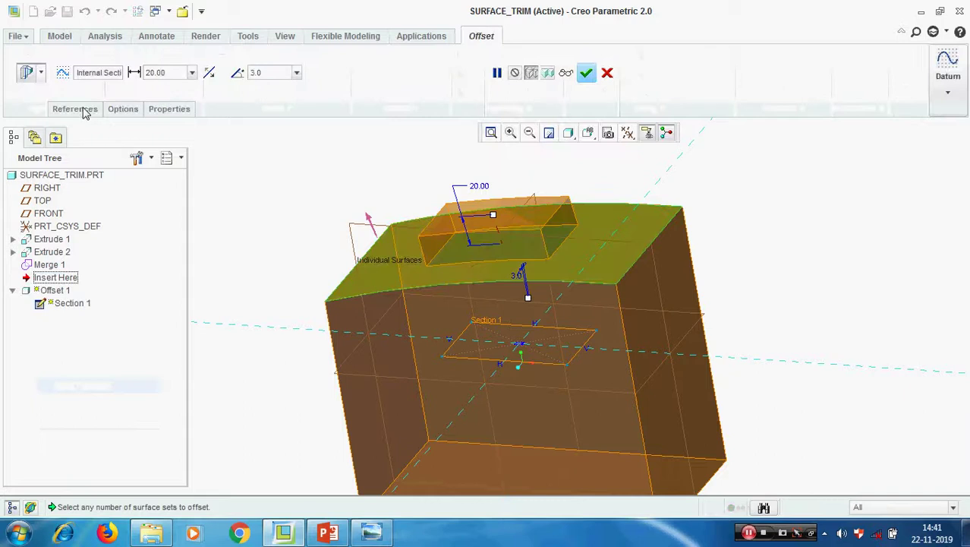
pyautogui.click(76, 109)
pyautogui.click(41, 73)
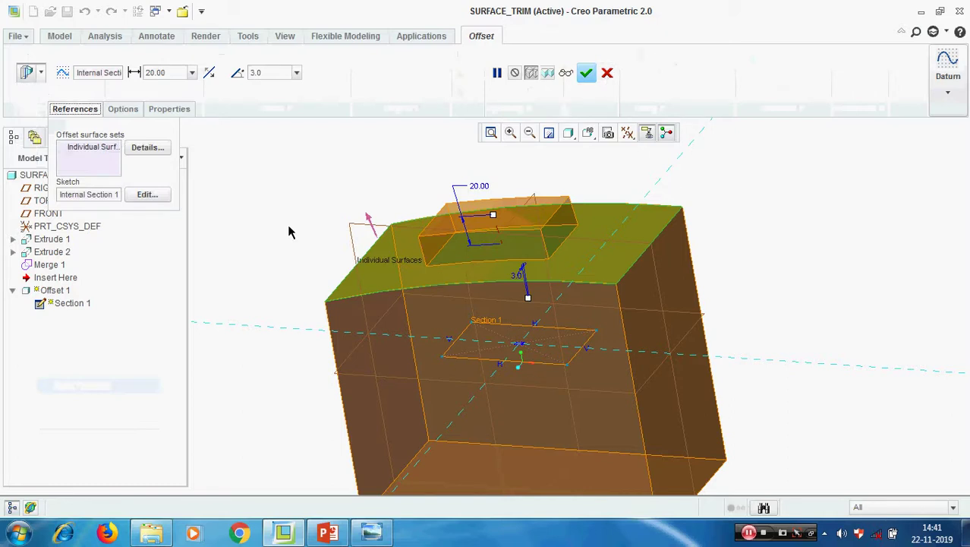
pyautogui.click(586, 72)
# - Delete Offset 1 from the closed box and select Extrude 1 on the model
pyautogui.click(53, 279)
pyautogui.rightClick(53, 280)
pyautogui.click(76, 307)
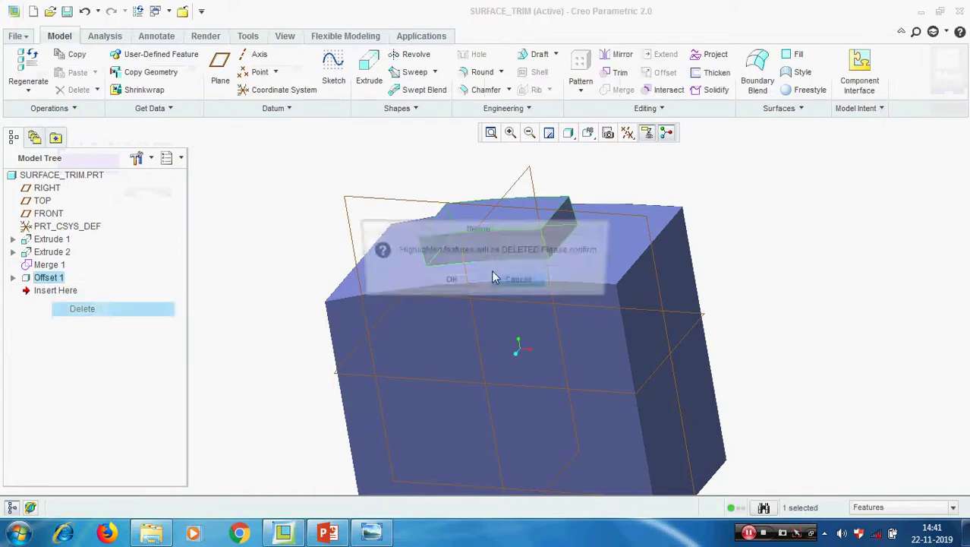
pyautogui.click(449, 282)
pyautogui.click(236, 285)
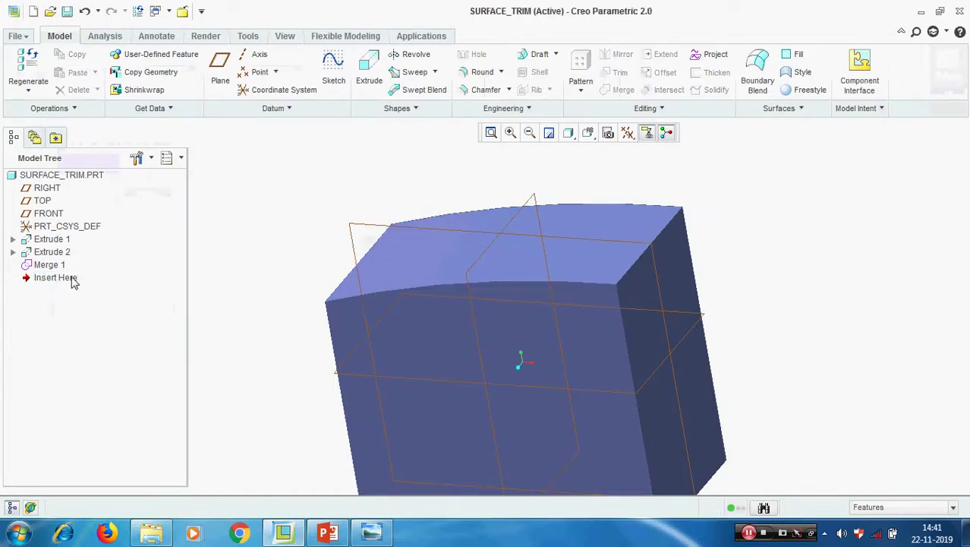
pyautogui.click(589, 309)
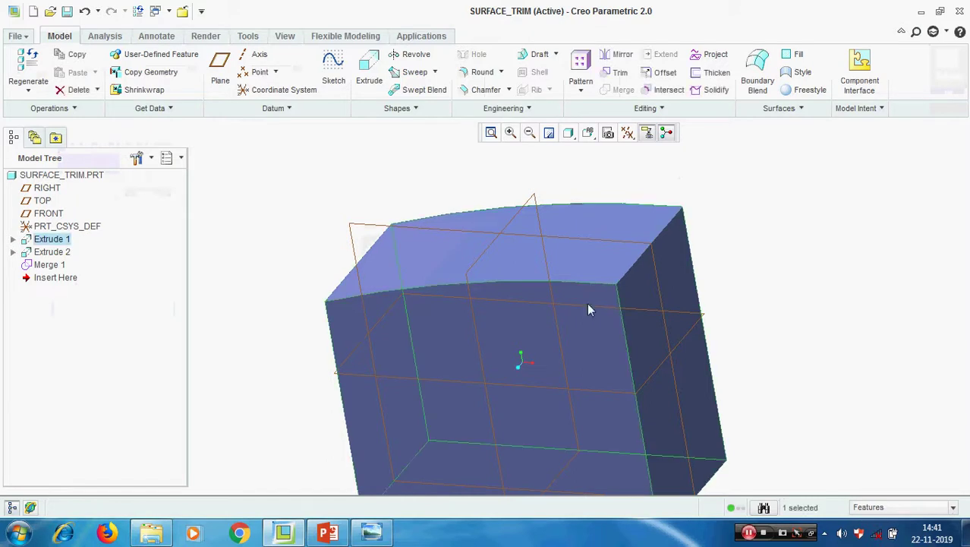
# - Start an expand-type offset, replacing the whole quilt reference with the closed box's curved top surface
pyautogui.click(661, 72)
pyautogui.click(75, 108)
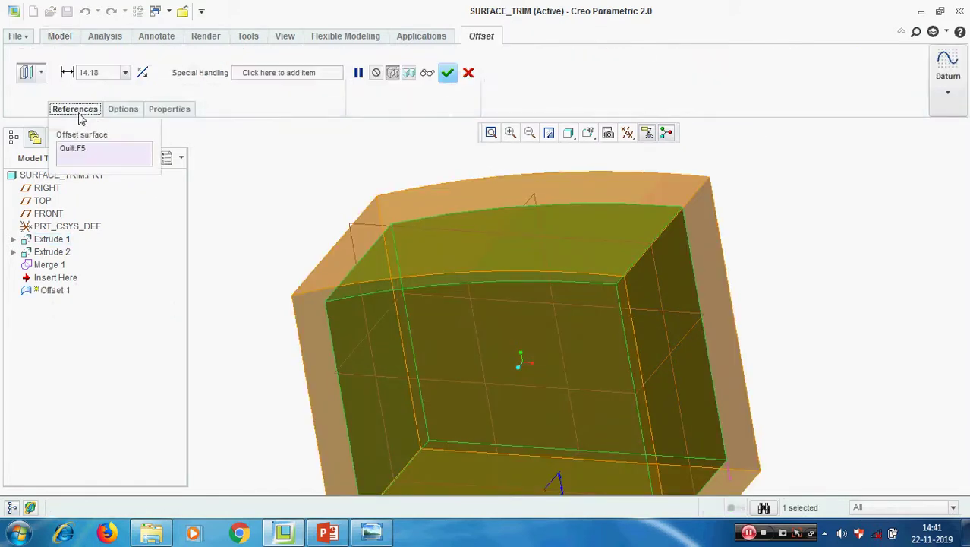
pyautogui.rightClick(99, 154)
pyautogui.click(124, 159)
pyautogui.click(41, 72)
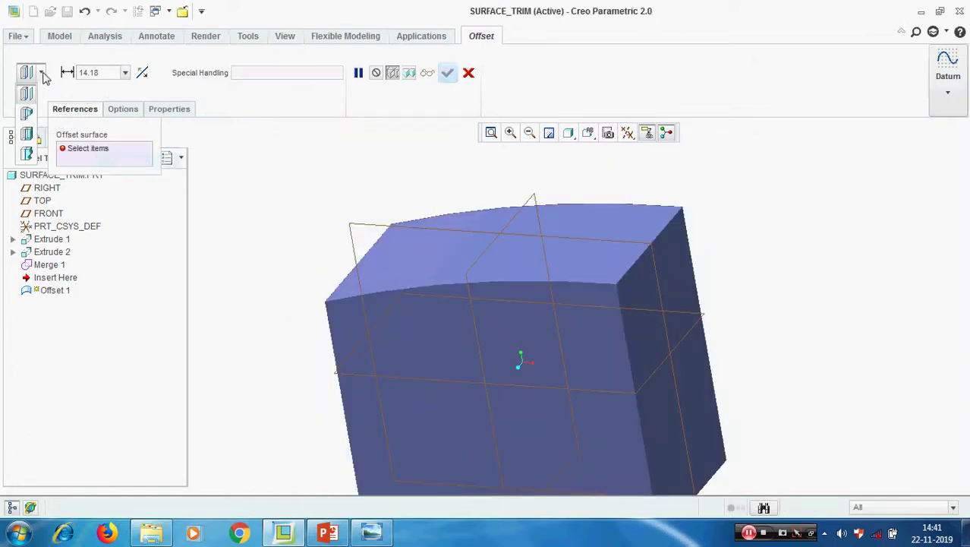
pyautogui.click(26, 134)
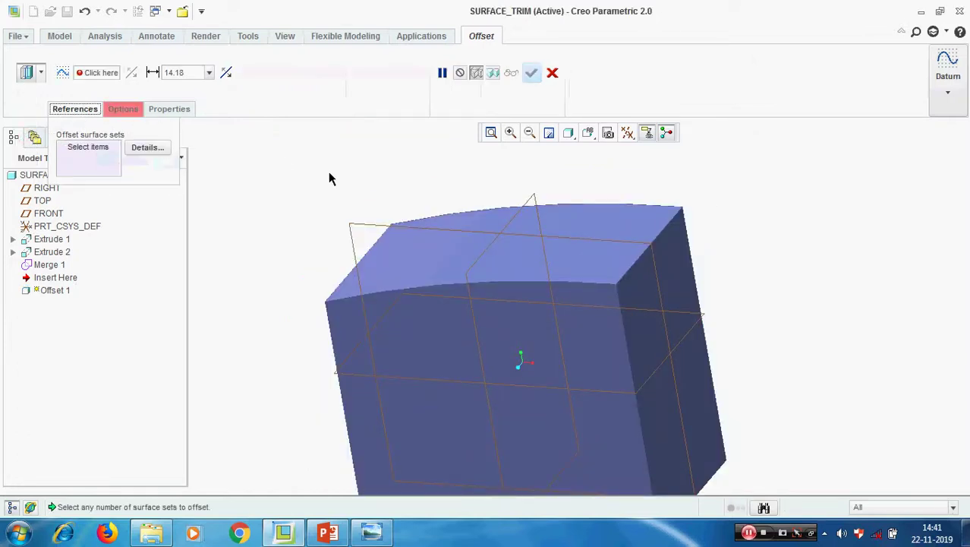
pyautogui.rightClick(534, 251)
pyautogui.click(545, 257)
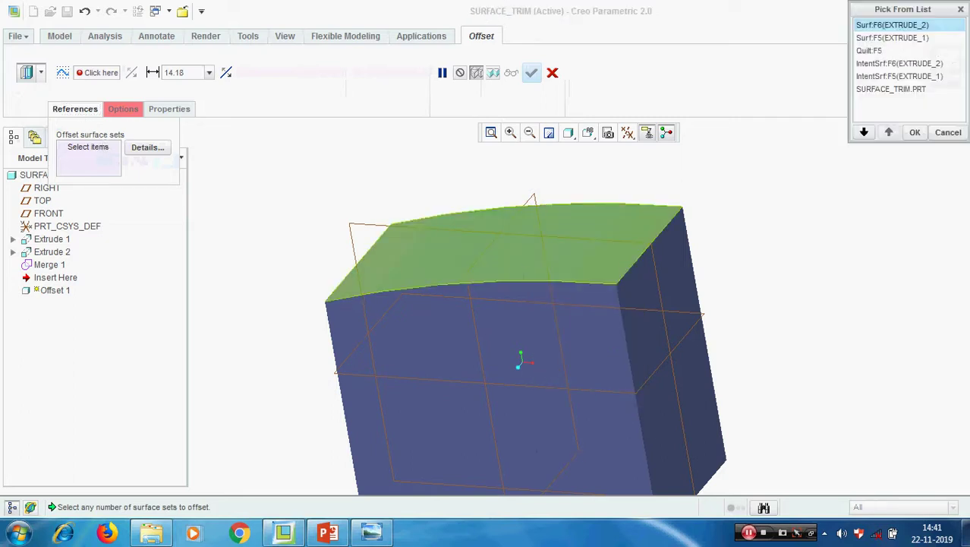
pyautogui.click(916, 133)
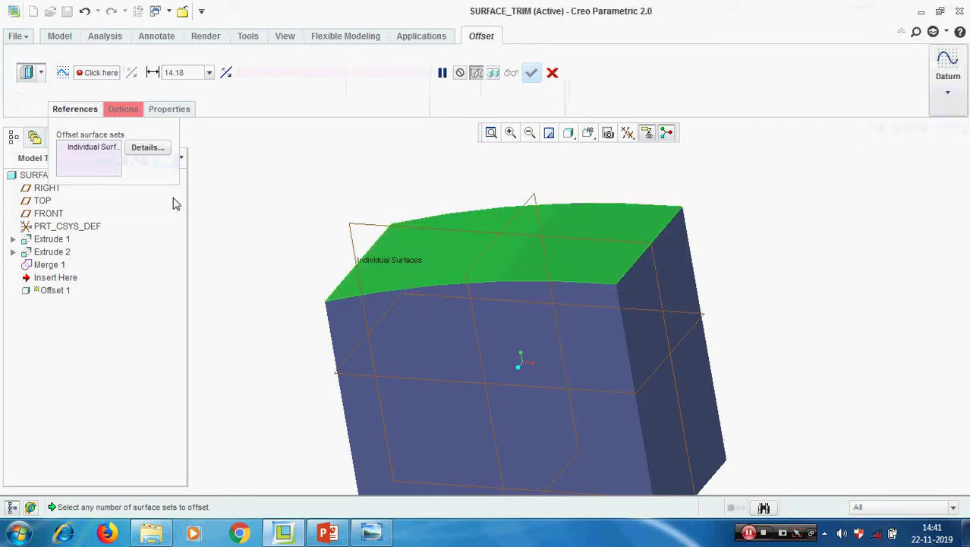
# - Set the expand area to Whole Surface and finish the offset of the curved top with a distance of 20
pyautogui.click(129, 110)
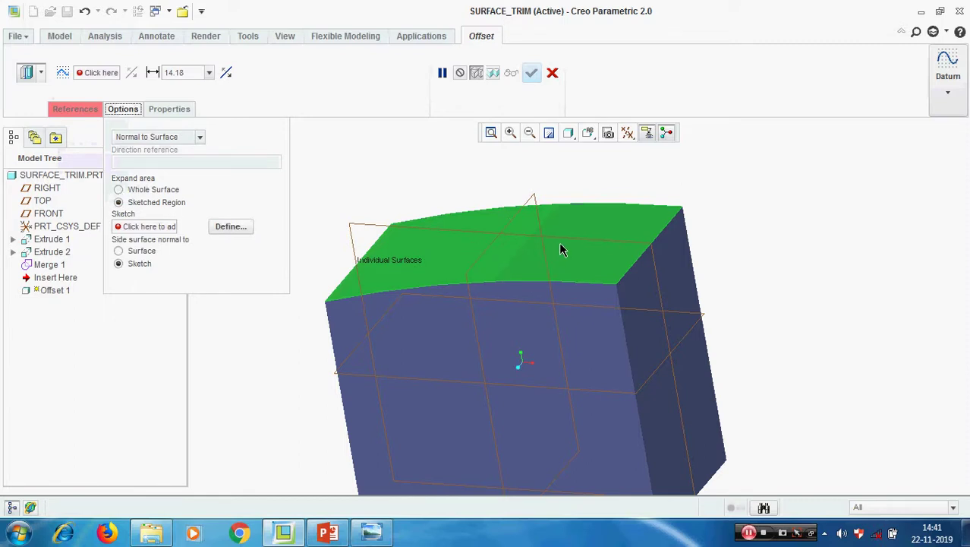
pyautogui.click(146, 193)
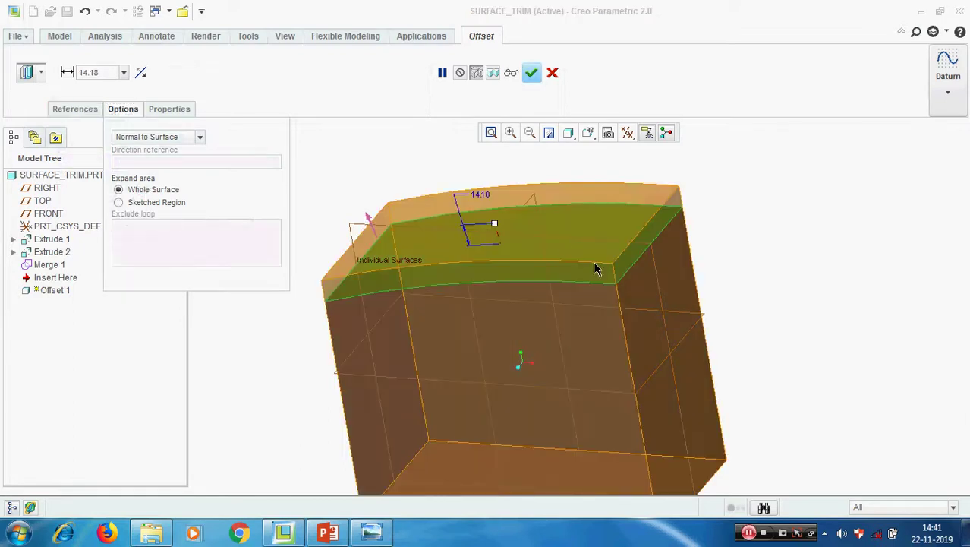
pyautogui.write('20')
pyautogui.press('Return')
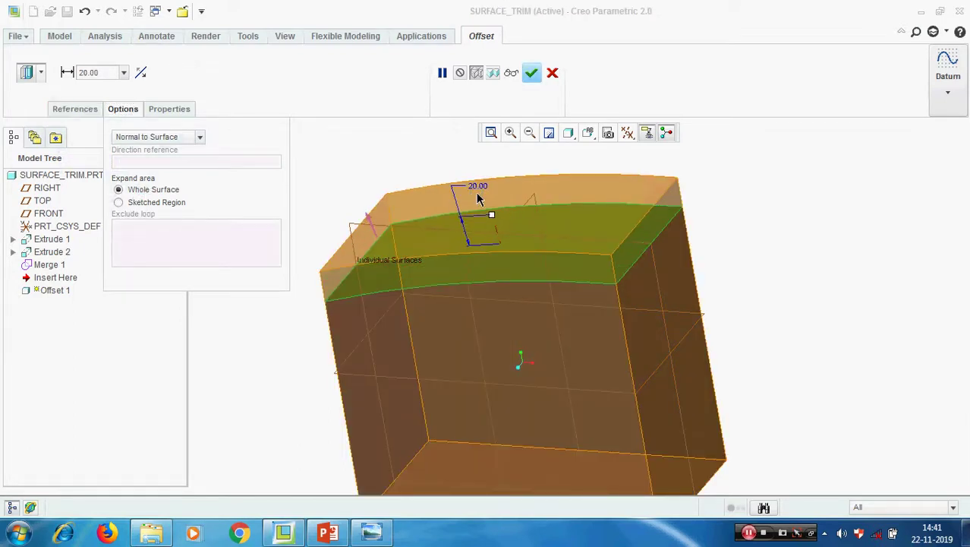
pyautogui.click(532, 73)
# - Solidify the closed box quilt with its whole top surface expanded
pyautogui.moveTo(794, 254)
pyautogui.mouseDown(button='middle')
pyautogui.moveTo(813, 223)
pyautogui.moveTo(805, 243)
pyautogui.mouseUp(button='middle')
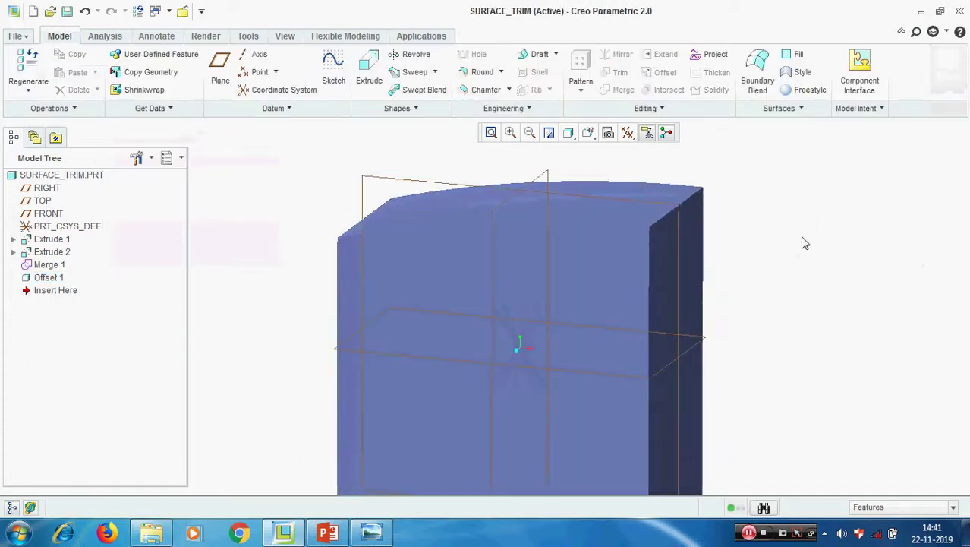
pyautogui.click(49, 278)
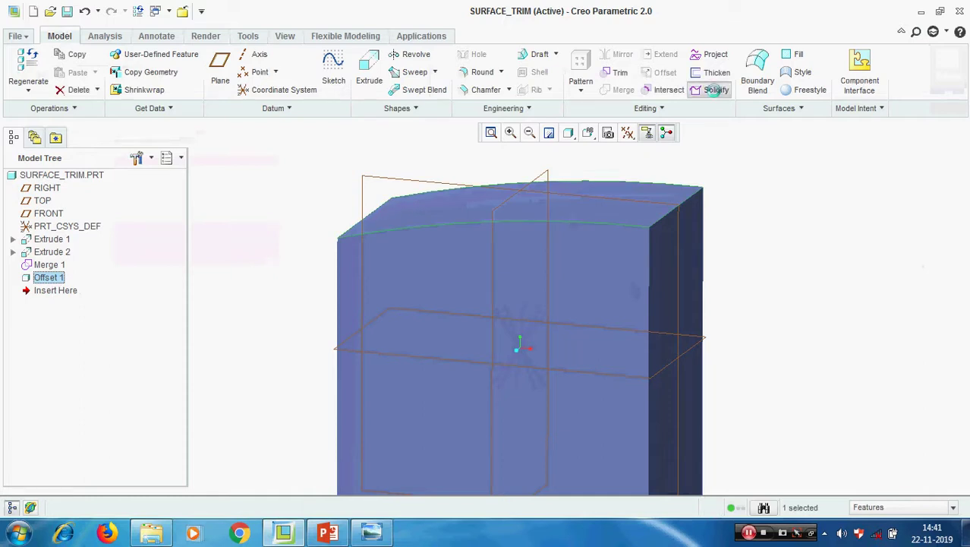
pyautogui.click(713, 90)
pyautogui.click(272, 73)
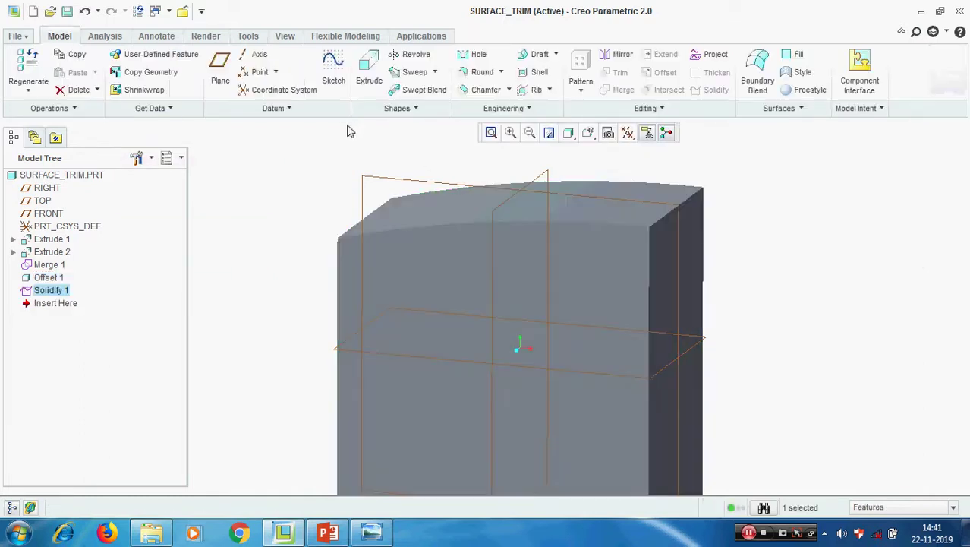
# - Delete the Solidify 1 feature built on the expanded box
pyautogui.rightClick(53, 294)
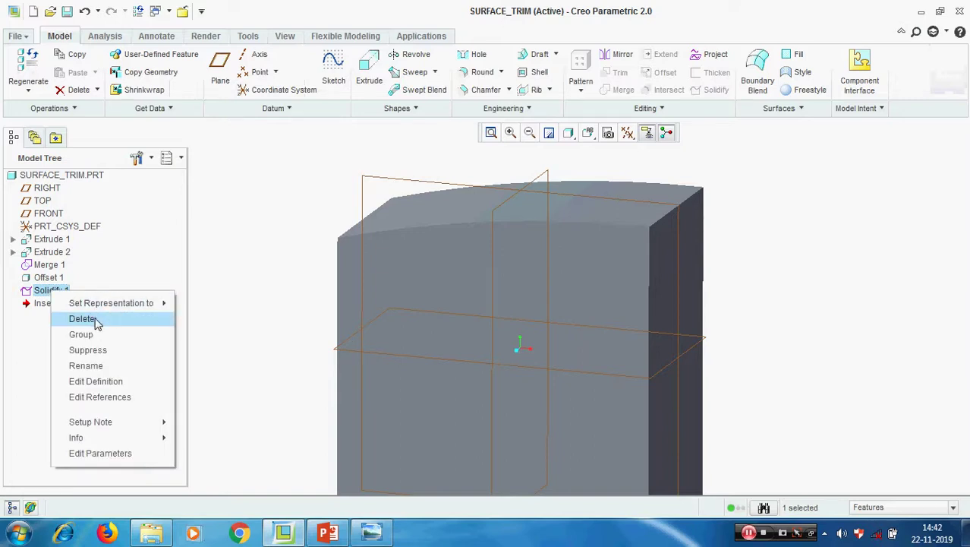
pyautogui.click(97, 319)
pyautogui.click(451, 282)
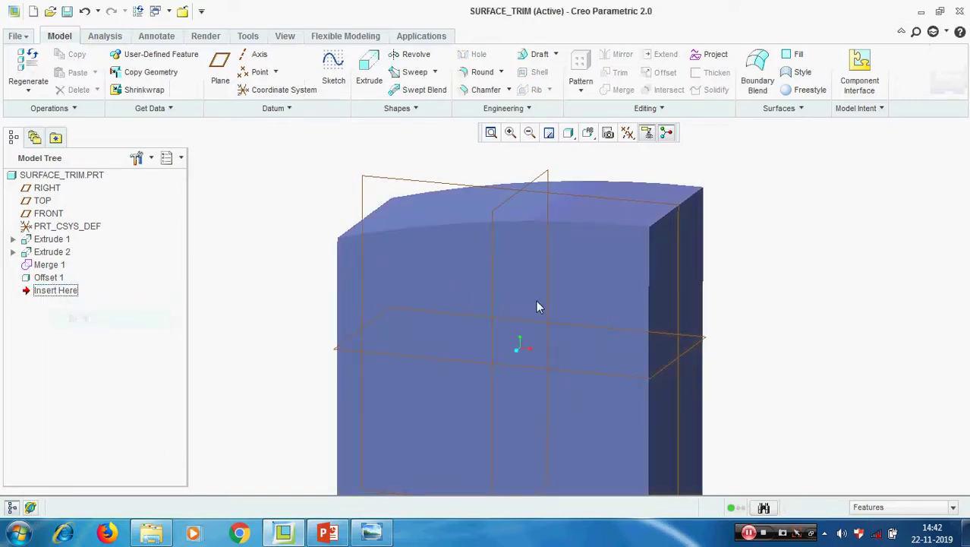
# - Delete the whole-surface expand feature Offset 1 from the closed box
pyautogui.scroll(3, 535, 300)
pyautogui.moveTo(525, 321); pyautogui.dragTo(701, 217, button='middle')
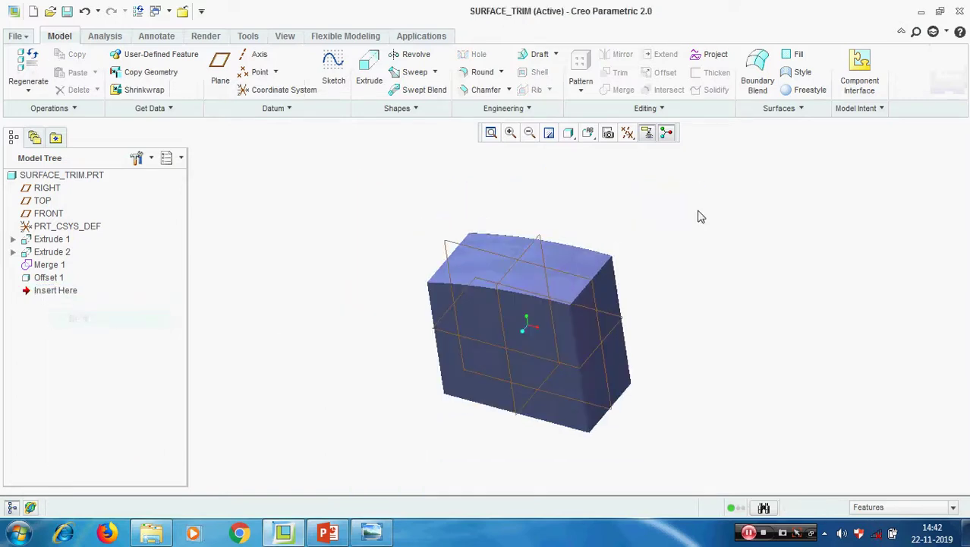
pyautogui.click(43, 278)
pyautogui.rightClick(43, 278)
pyautogui.click(116, 307)
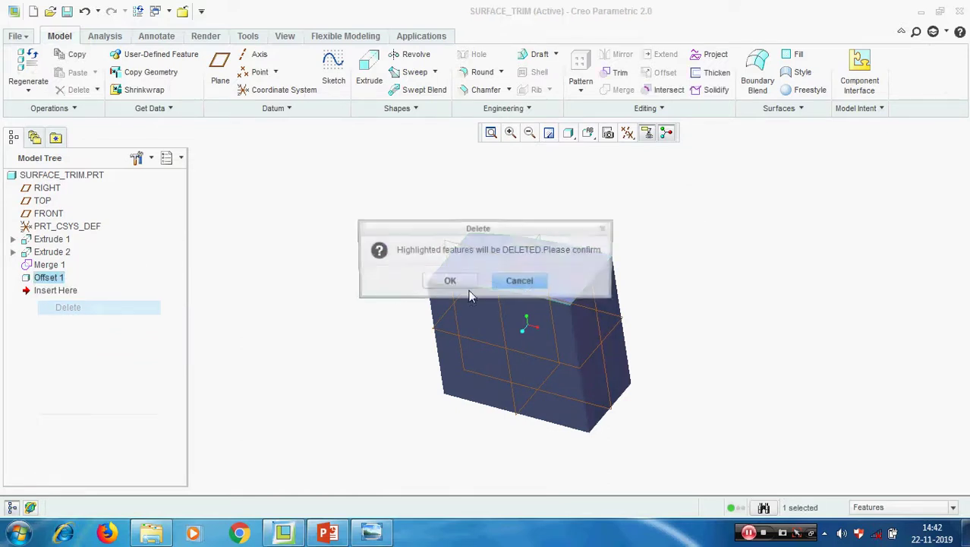
pyautogui.click(449, 281)
# - Solidify the closed quilt formed by Merge 1
pyautogui.moveTo(507, 351); pyautogui.dragTo(506, 334, button='middle')
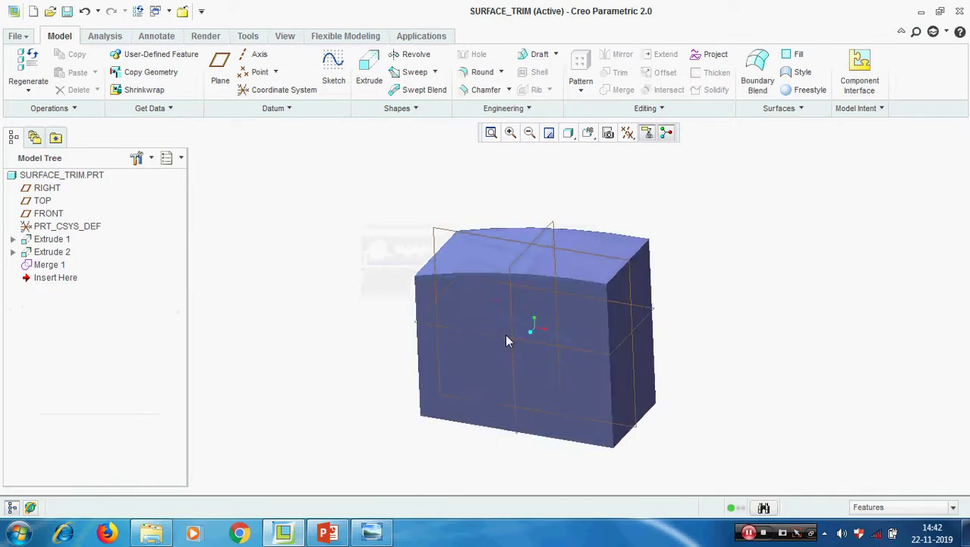
pyautogui.click(47, 265)
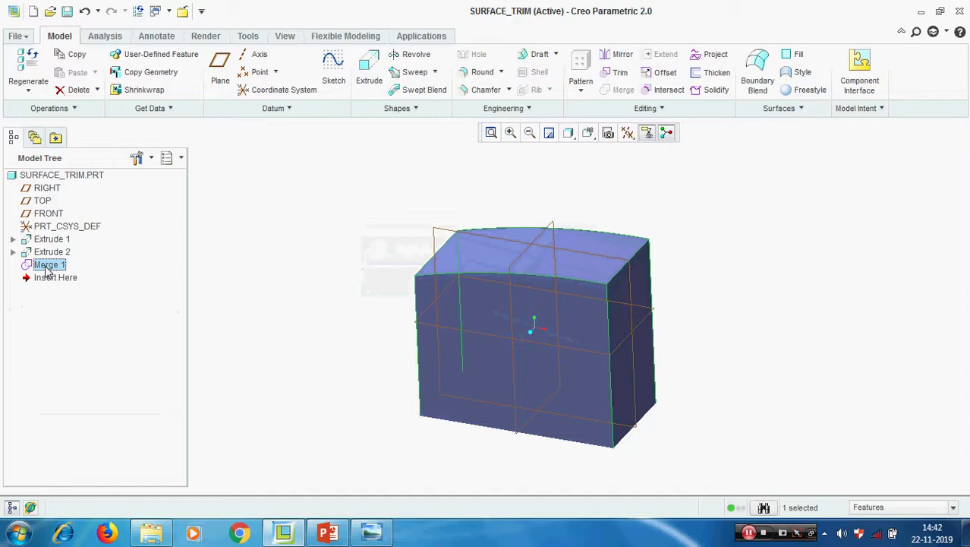
pyautogui.click(709, 90)
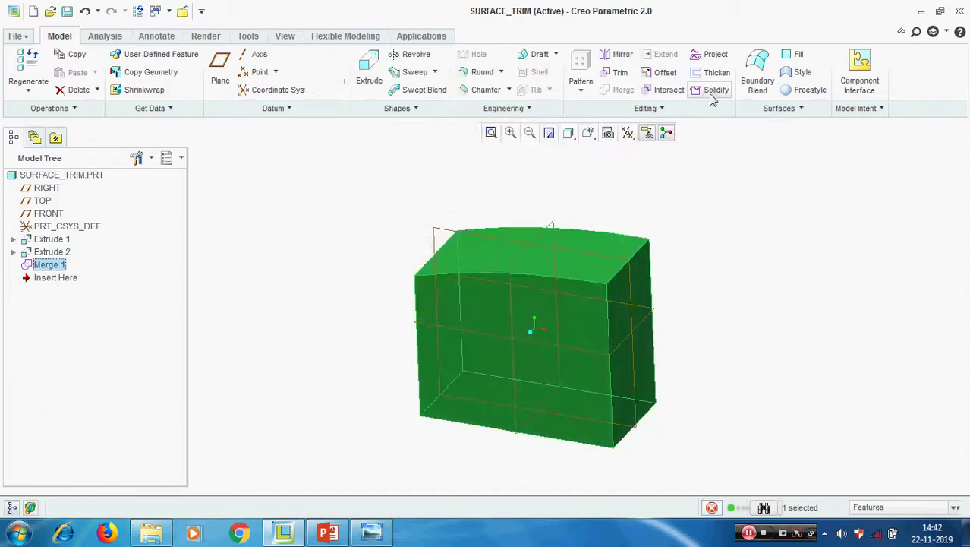
pyautogui.click(271, 72)
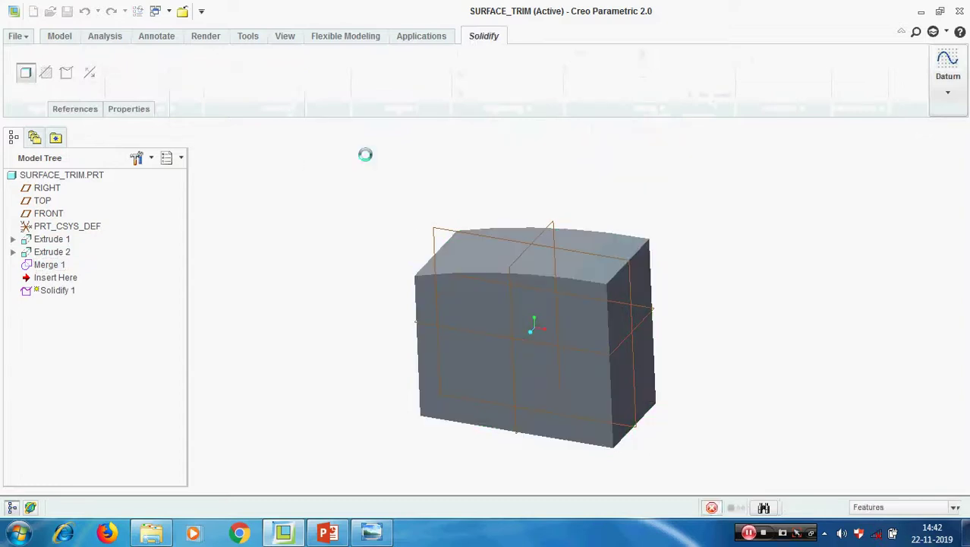
# - Delete Solidify 1 so that the merged box is a surface quilt again
pyautogui.scroll(-2, 666, 302)
pyautogui.moveTo(666, 302); pyautogui.dragTo(531, 304, button='middle')
pyautogui.click(37, 281)
pyautogui.rightClick(38, 282)
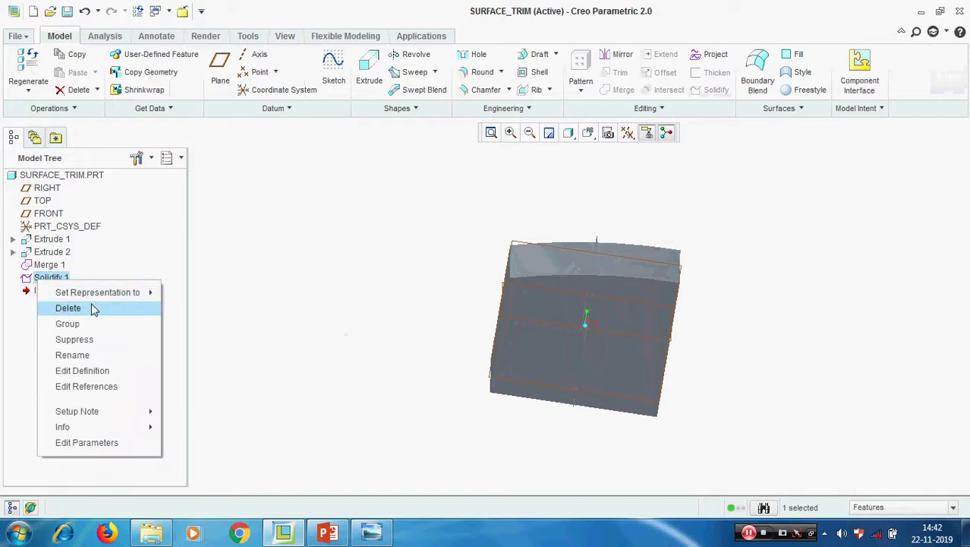
pyautogui.click(84, 307)
pyautogui.click(448, 281)
# - Redefine Merge 1 to keep the curved surface's outer portion around the box instead of the portion closing its top
pyautogui.click(49, 265)
pyautogui.rightClick(50, 265)
pyautogui.click(111, 351)
pyautogui.middleClick(384, 339)
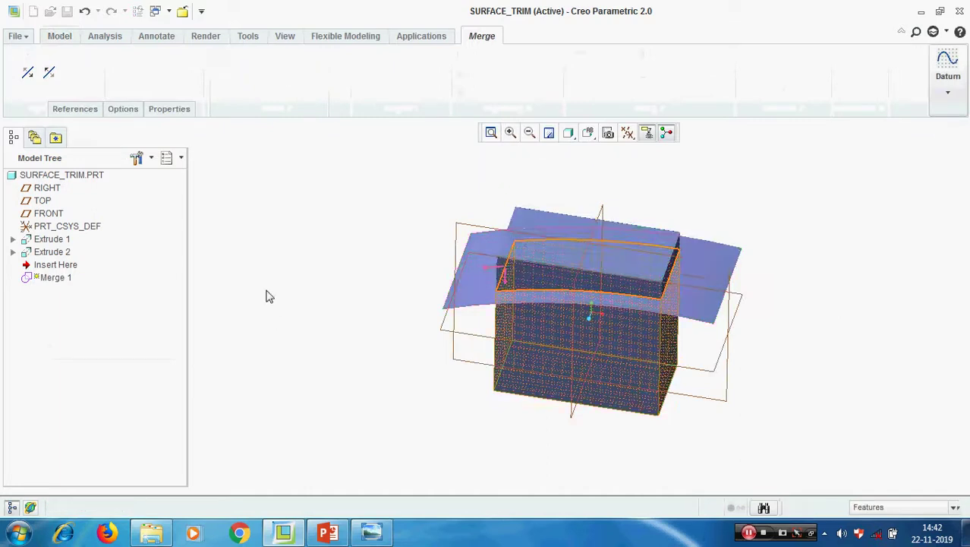
# - Thicken the open-topped Merge 1 quilt with its outer curved flange to a thickness of 1
pyautogui.click(50, 265)
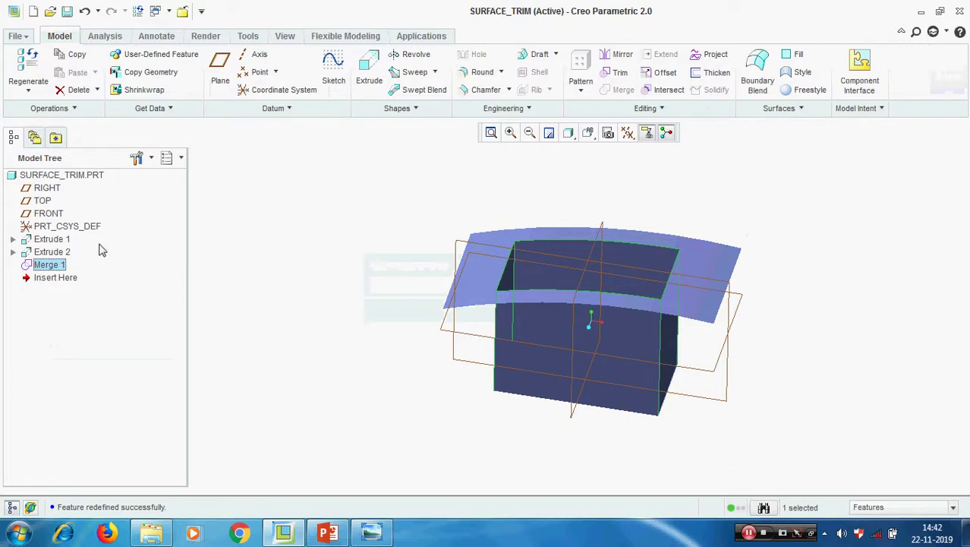
pyautogui.click(714, 72)
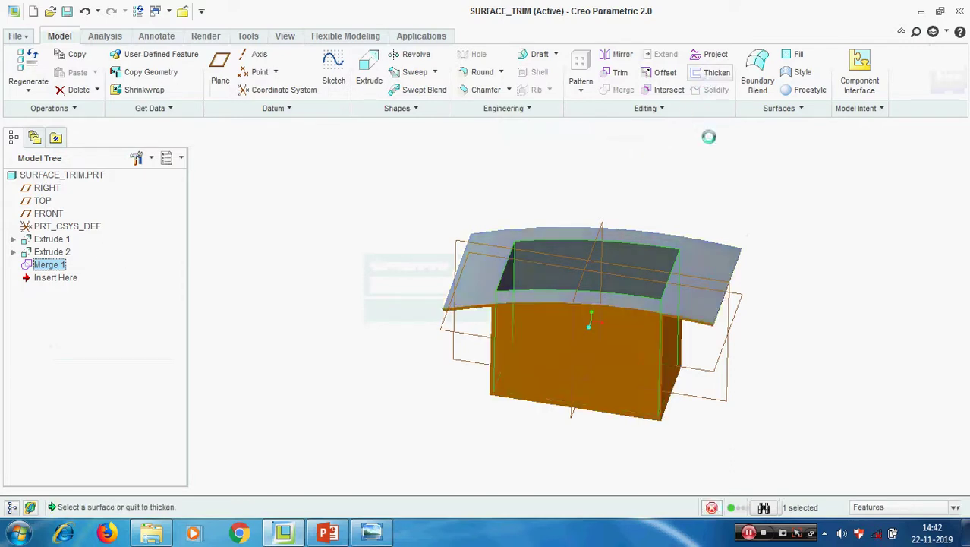
pyautogui.doubleClick(120, 70)
pyautogui.write('1')
pyautogui.press('Return')
pyautogui.middleClick(290, 288)
pyautogui.click(296, 293)
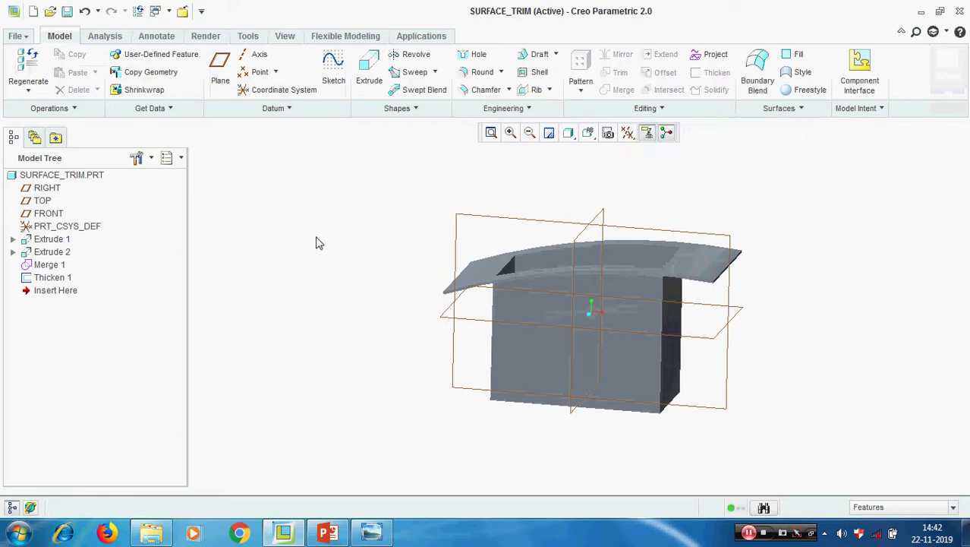
# - Start a surface extrude and open its internal sketch on the FRONT plane
pyautogui.scroll(-2, 372, 249)
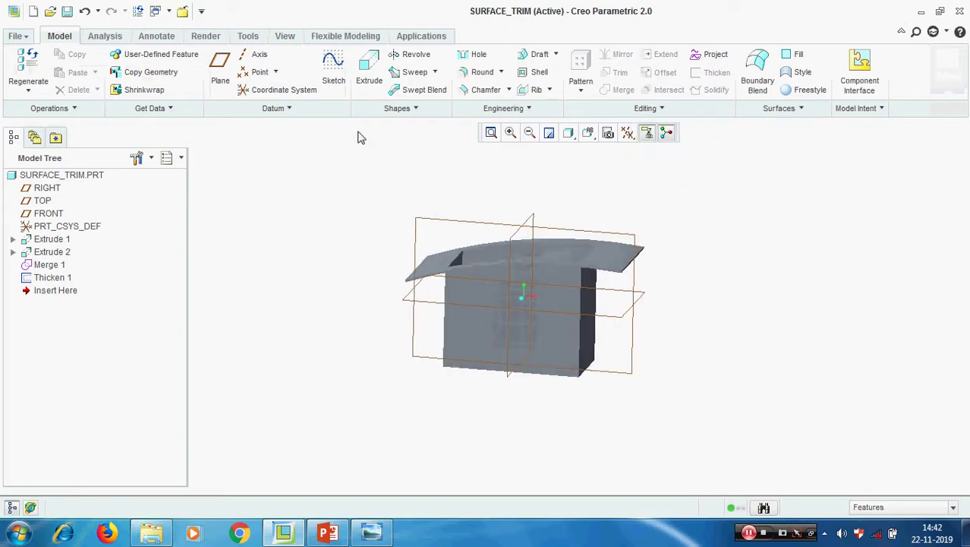
pyautogui.click(369, 67)
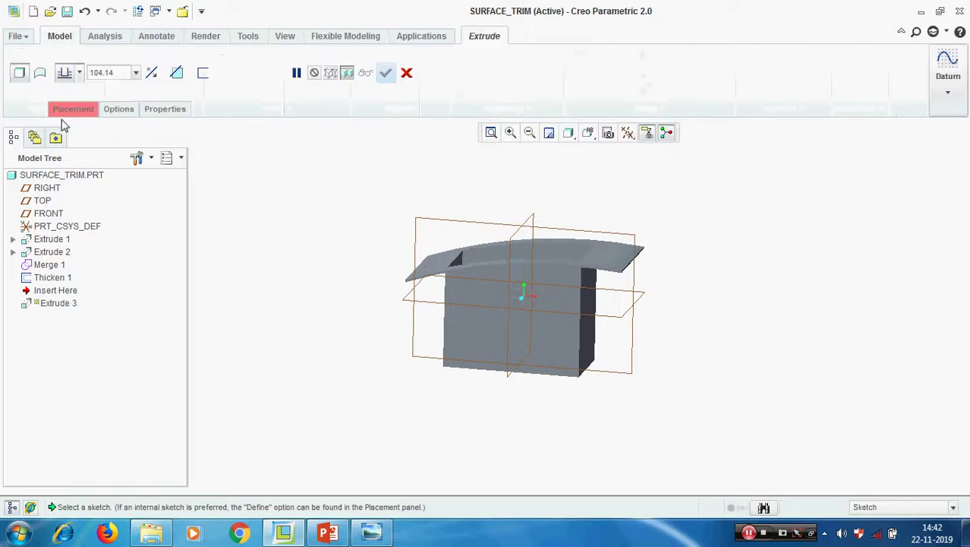
pyautogui.click(40, 72)
pyautogui.click(72, 109)
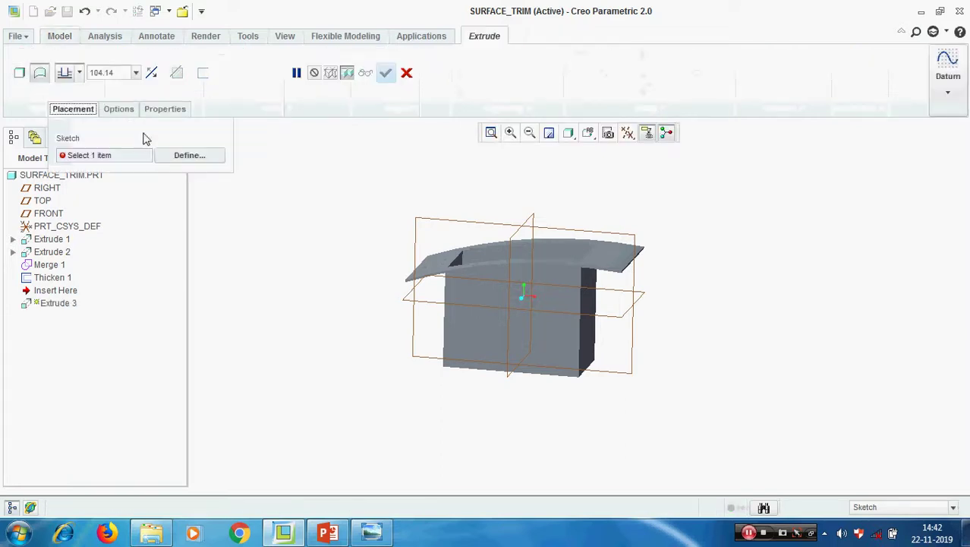
pyautogui.click(632, 357)
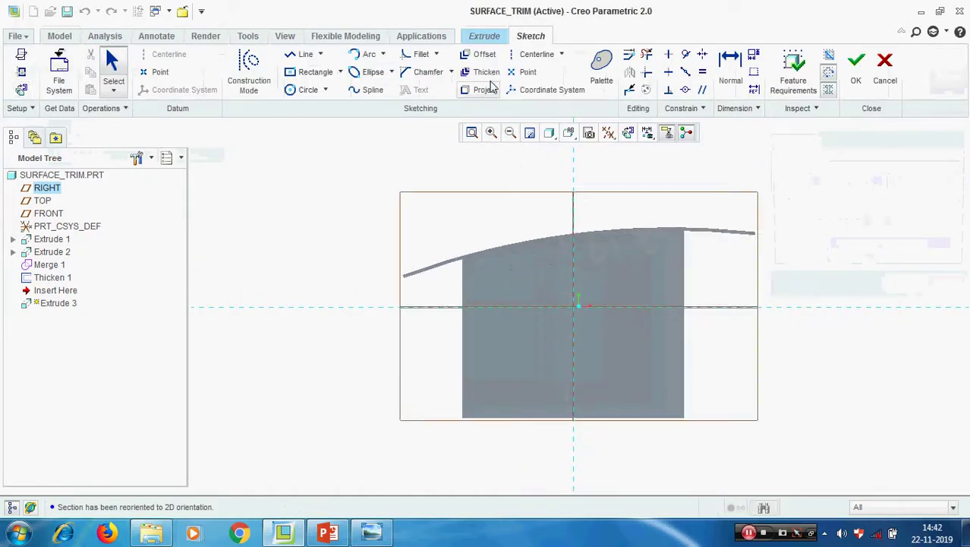
# - Offset the flange's upper curved edge upward by 10 as a single sketch entity
pyautogui.click(481, 54)
pyautogui.scroll(-3, 429, 270)
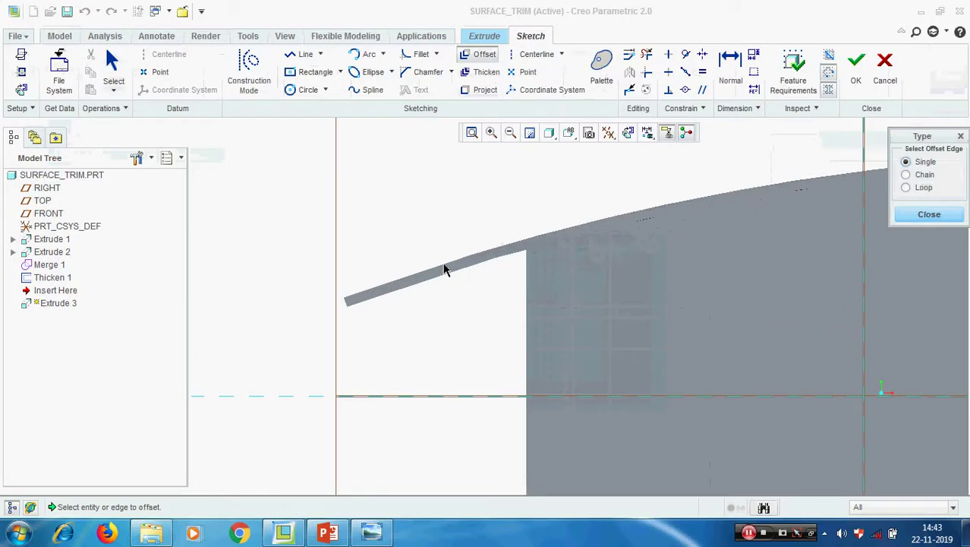
pyautogui.click(445, 264)
pyautogui.write('1')
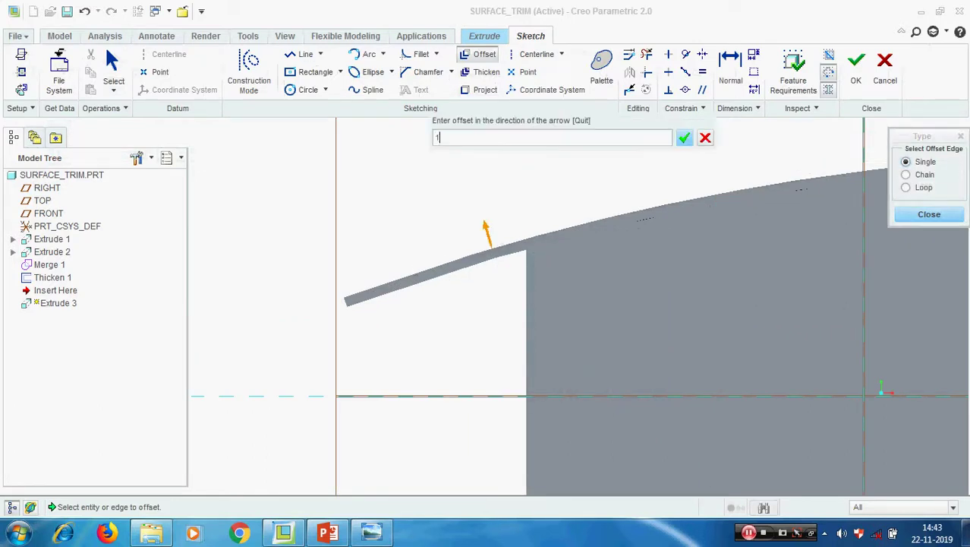
pyautogui.write('0')
pyautogui.press('Return')
pyautogui.scroll(3, 295, 329)
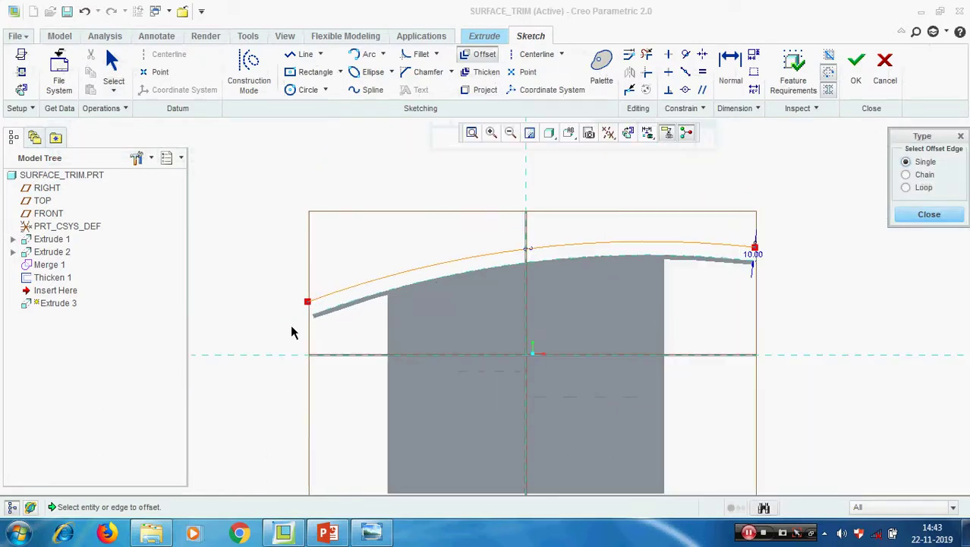
pyautogui.click(930, 214)
# - Sketch a wavy five-point spline across the offset curve, starting and ending on that curve near its two ends
pyautogui.scroll(-2, 409, 292)
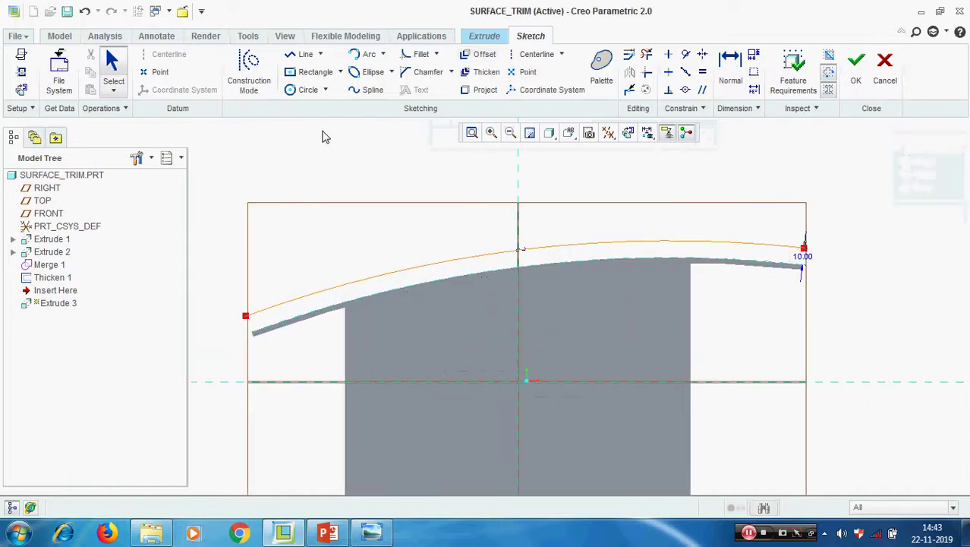
pyautogui.click(369, 89)
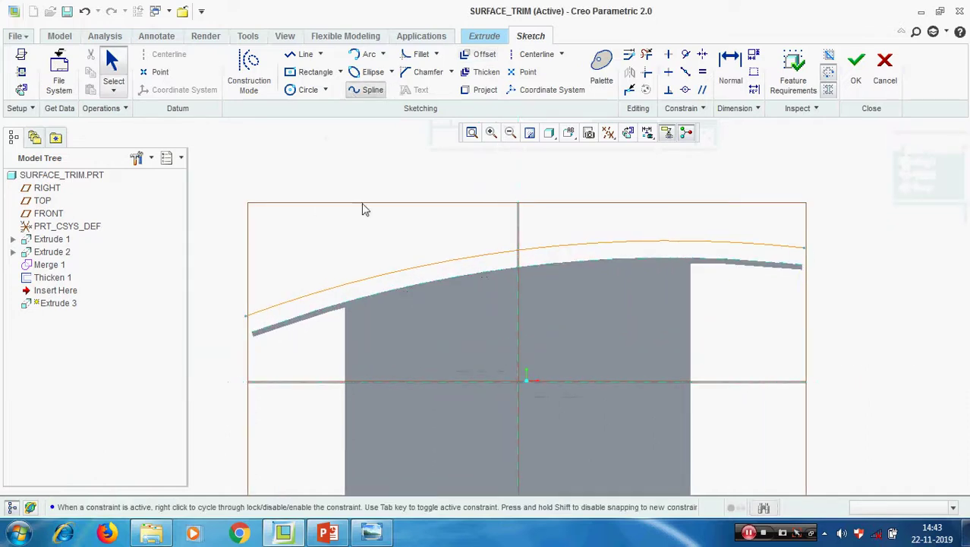
pyautogui.click(373, 277)
pyautogui.click(453, 248)
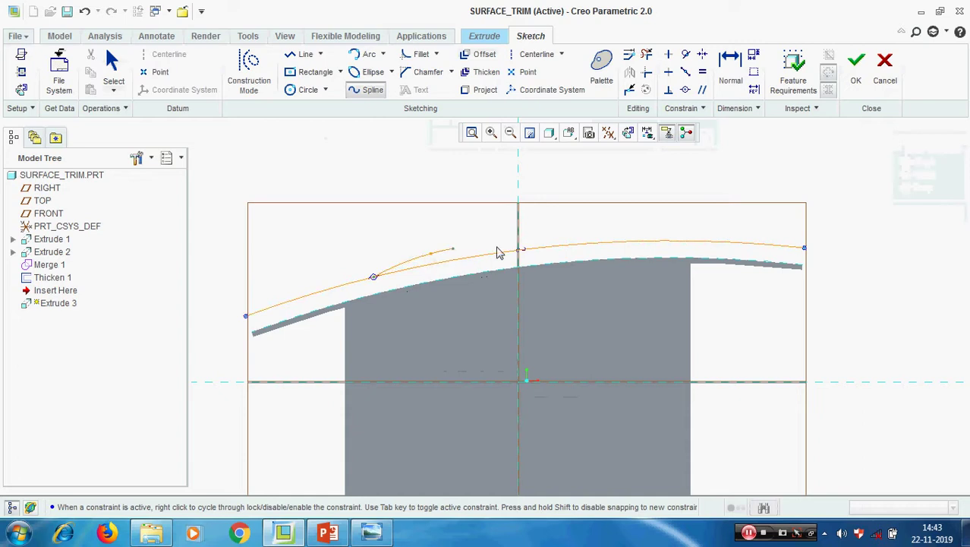
pyautogui.click(621, 232)
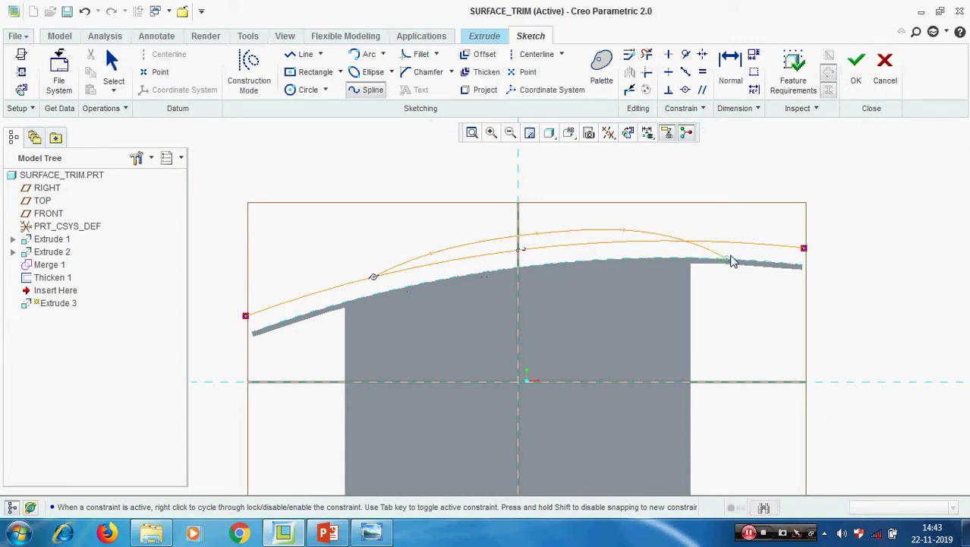
pyautogui.click(756, 244)
pyautogui.middleClick(816, 216)
pyautogui.middleClick(829, 204)
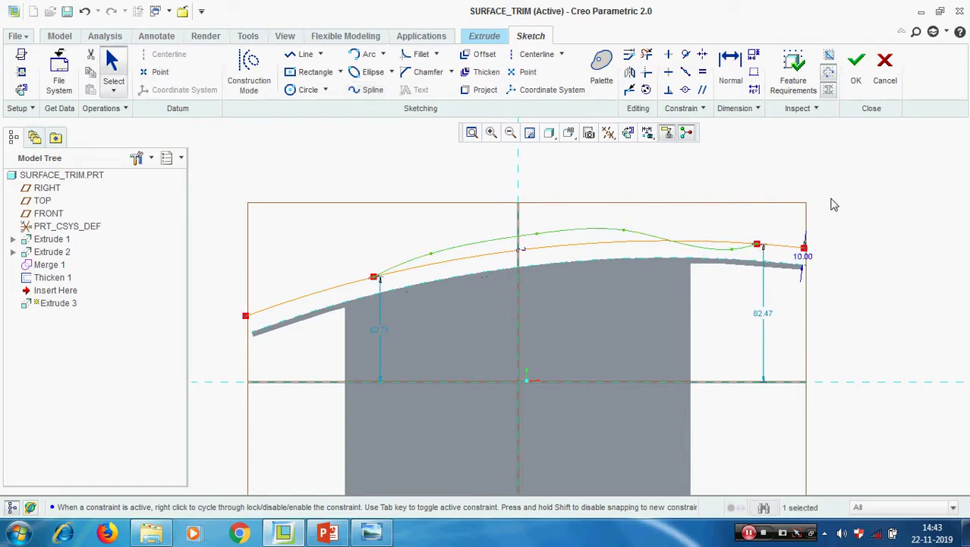
# - Trim away the offset curve's portion between the spline's two ends and finish the sketch
pyautogui.click(646, 54)
pyautogui.scroll(2, 518, 262)
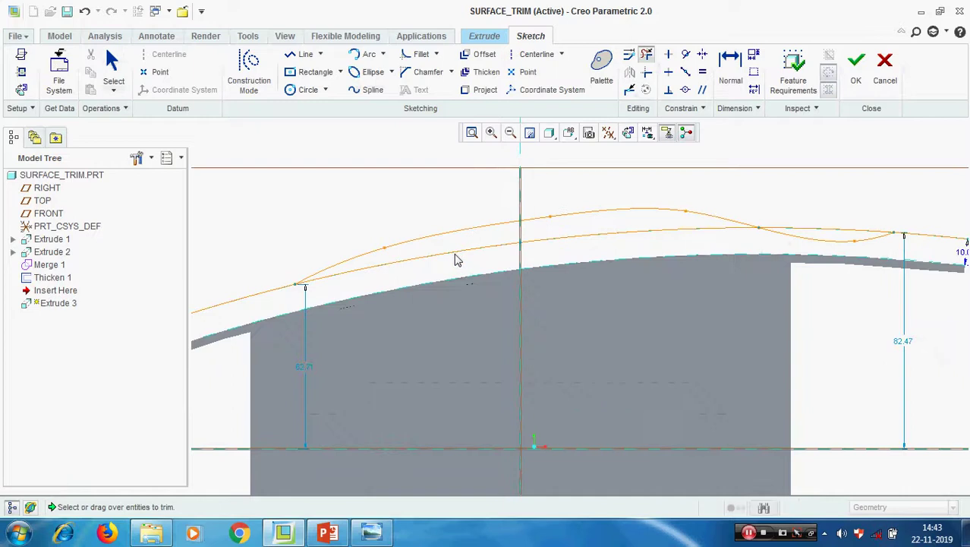
pyautogui.click(643, 239)
pyautogui.middleClick(782, 195)
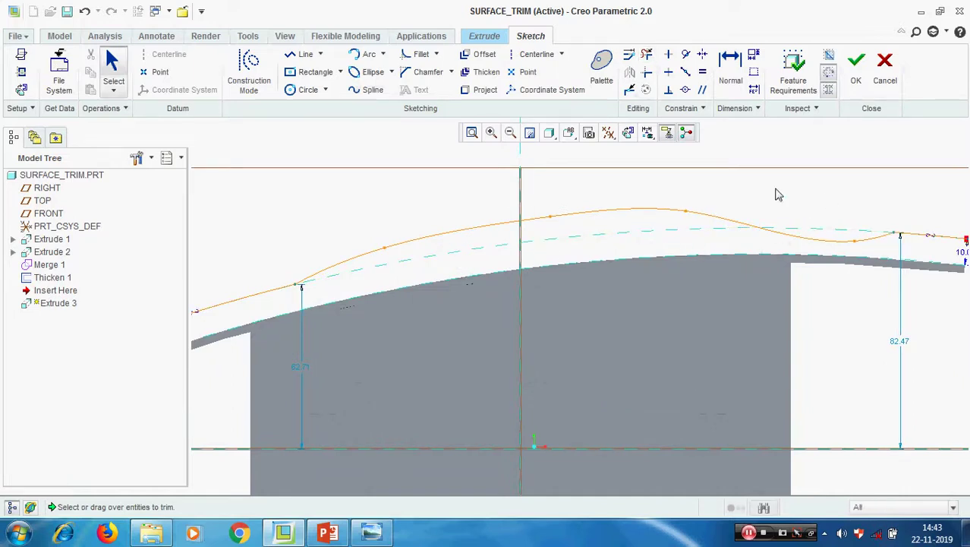
pyautogui.moveTo(687, 217)
pyautogui.mouseDown()
pyautogui.moveTo(598, 211)
pyautogui.moveTo(493, 224)
pyautogui.moveTo(482, 237)
pyautogui.mouseUp()
pyautogui.scroll(-2, 520, 290)
pyautogui.scroll(-2, 521, 290)
pyautogui.click(856, 61)
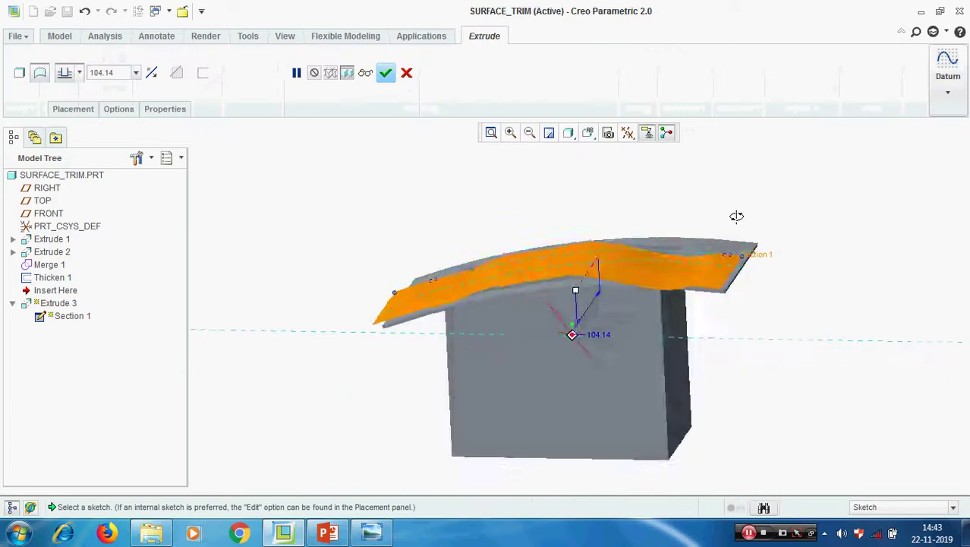
# - Extrude the wavy sketch as a surface symmetrically about the sketch plane to a depth of 200
pyautogui.doubleClick(124, 72)
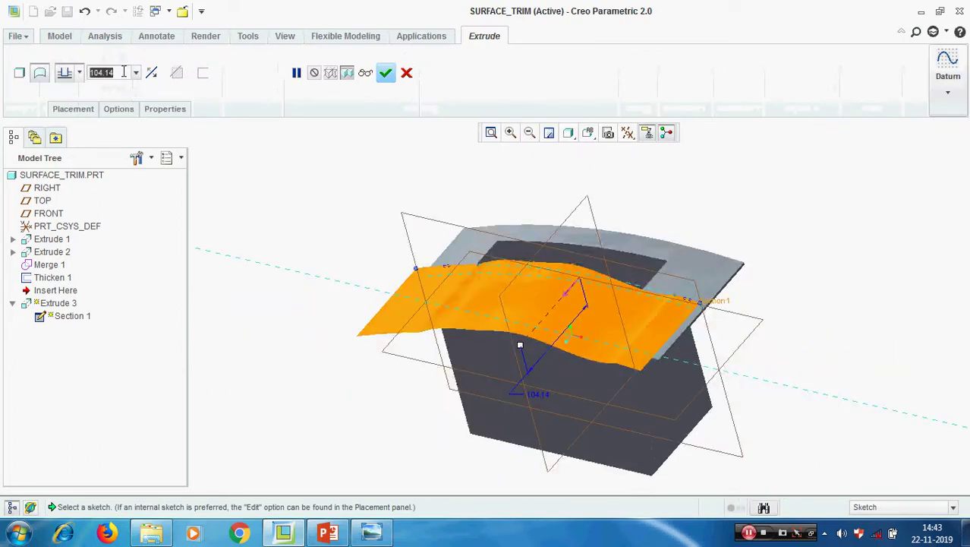
pyautogui.click(78, 72)
pyautogui.click(65, 114)
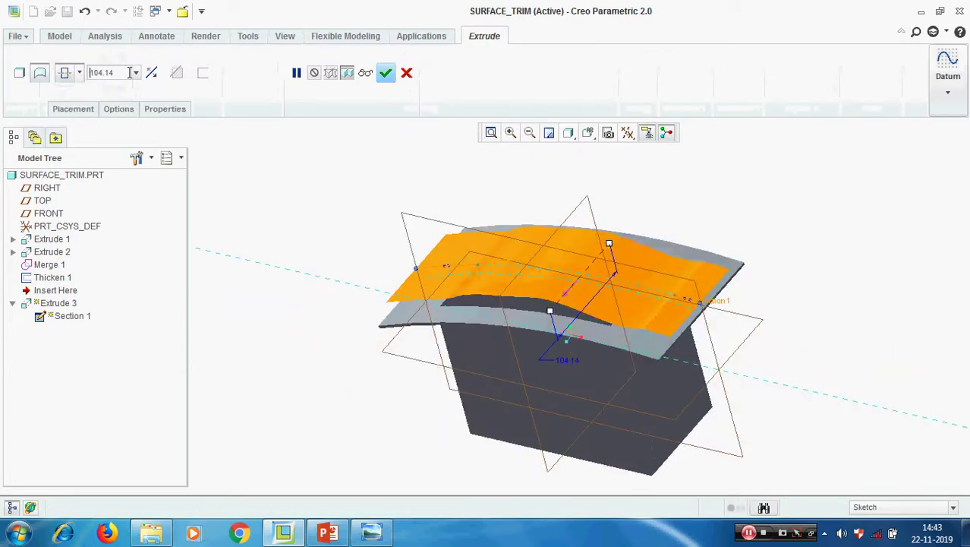
pyautogui.doubleClick(130, 72)
pyautogui.write('200')
pyautogui.press('Return')
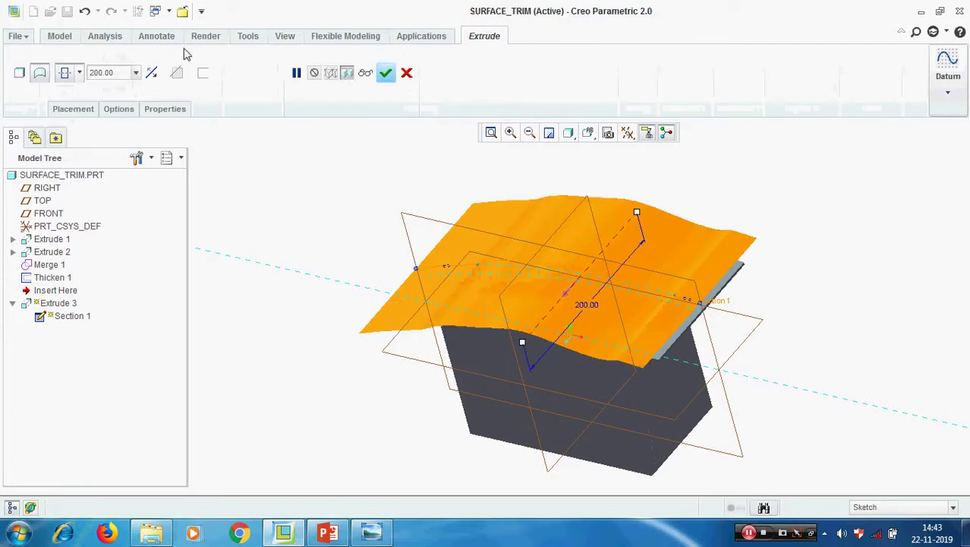
pyautogui.middleClick(867, 299)
pyautogui.moveTo(866, 297)
pyautogui.mouseDown(button='middle')
pyautogui.moveTo(864, 234)
pyautogui.moveTo(858, 295)
pyautogui.mouseUp(button='middle')
pyautogui.moveTo(65, 304)
pyautogui.mouseDown()
pyautogui.moveTo(64, 291)
pyautogui.moveTo(55, 311)
pyautogui.mouseUp()
pyautogui.moveTo(681, 276)
pyautogui.mouseDown(button='middle')
pyautogui.moveTo(681, 265)
pyautogui.moveTo(671, 281)
pyautogui.moveTo(669, 271)
pyautogui.mouseUp(button='middle')
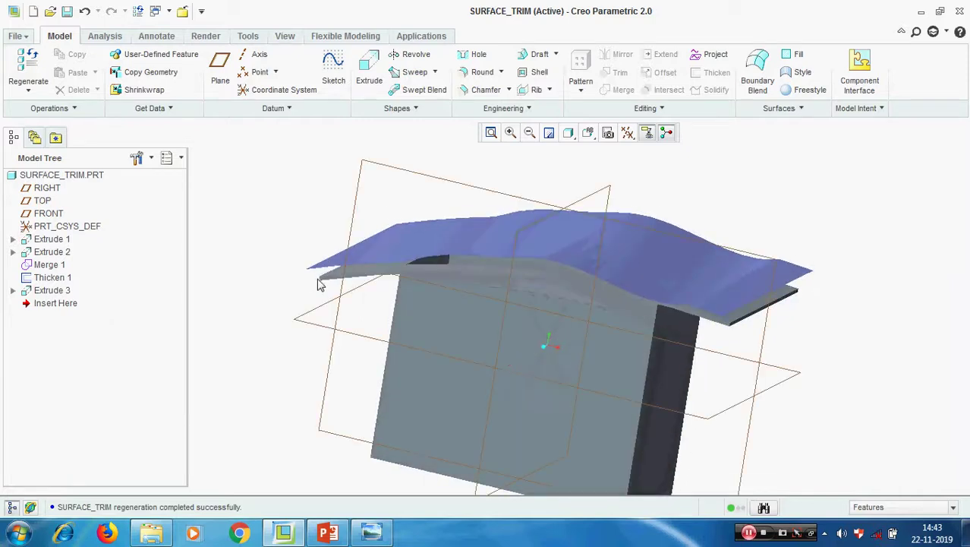
# - Try to offset the wavy Extrude 3 quilt and check which offset types are offered for it
pyautogui.scroll(-2, 319, 284)
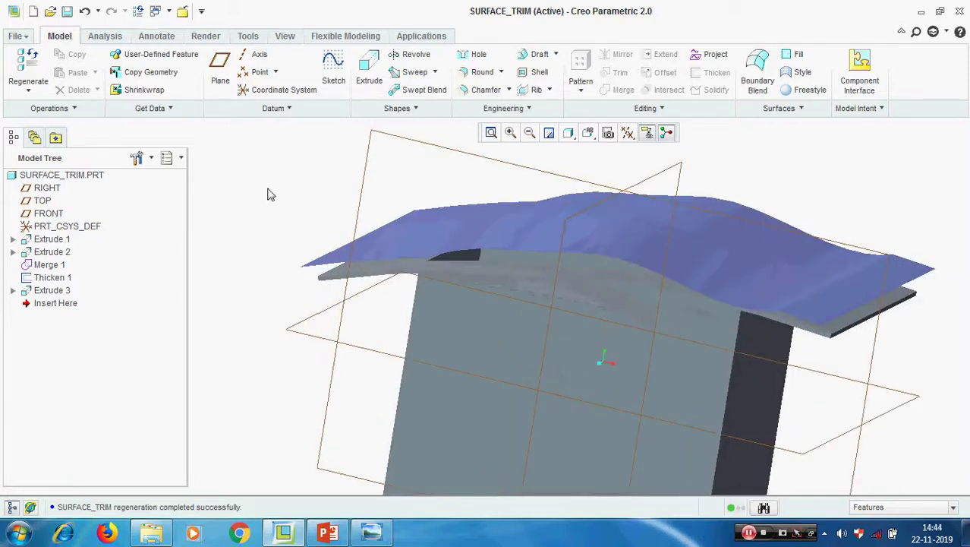
pyautogui.click(394, 251)
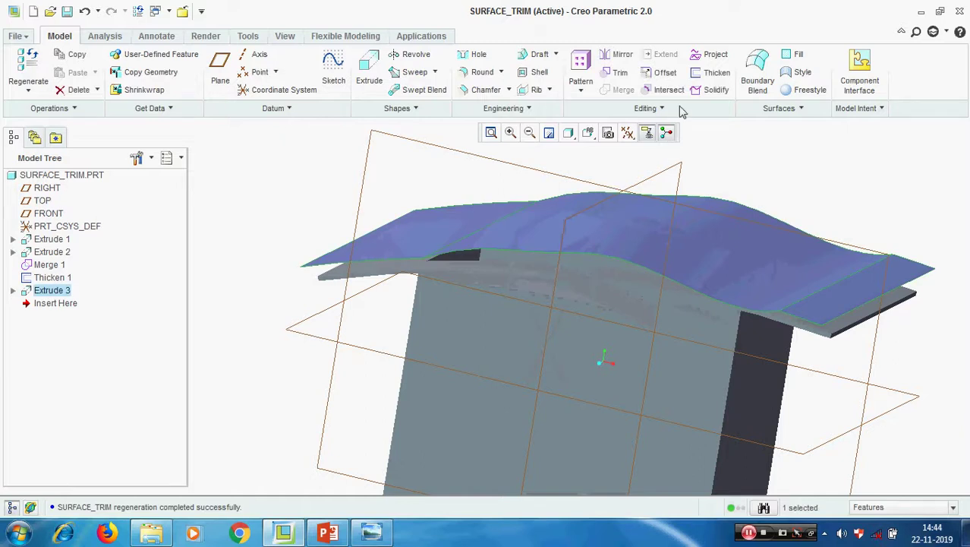
pyautogui.click(664, 72)
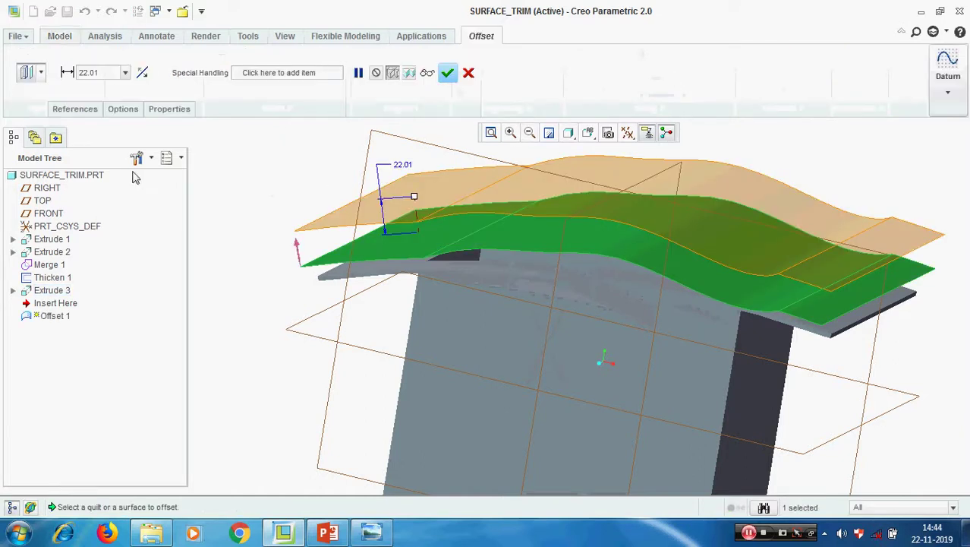
pyautogui.click(74, 109)
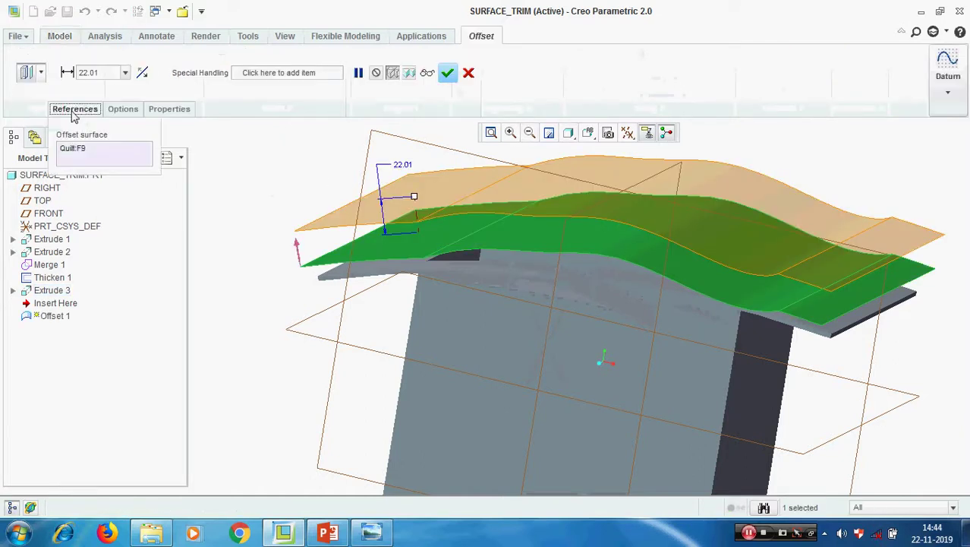
pyautogui.click(40, 72)
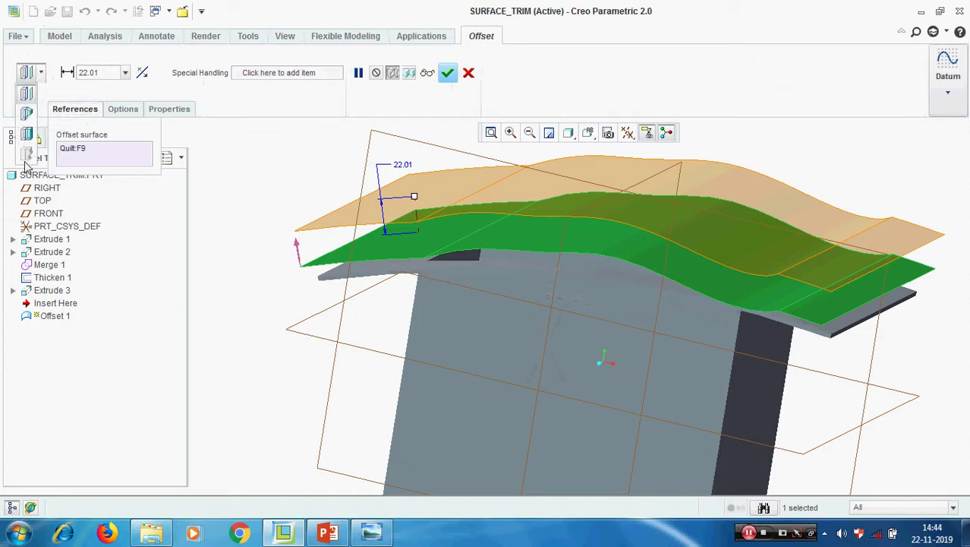
pyautogui.click(248, 156)
pyautogui.click(447, 72)
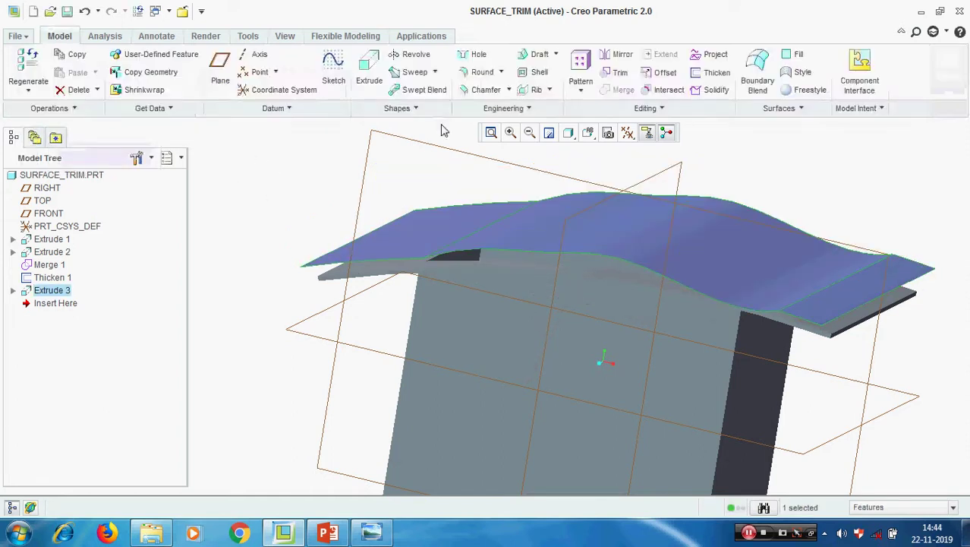
pyautogui.scroll(3, 371, 257)
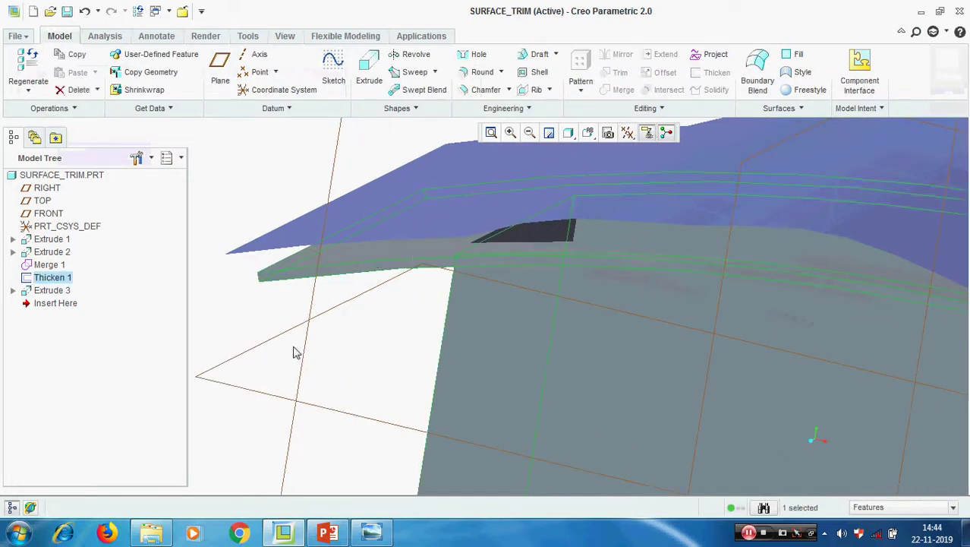
pyautogui.click(249, 309)
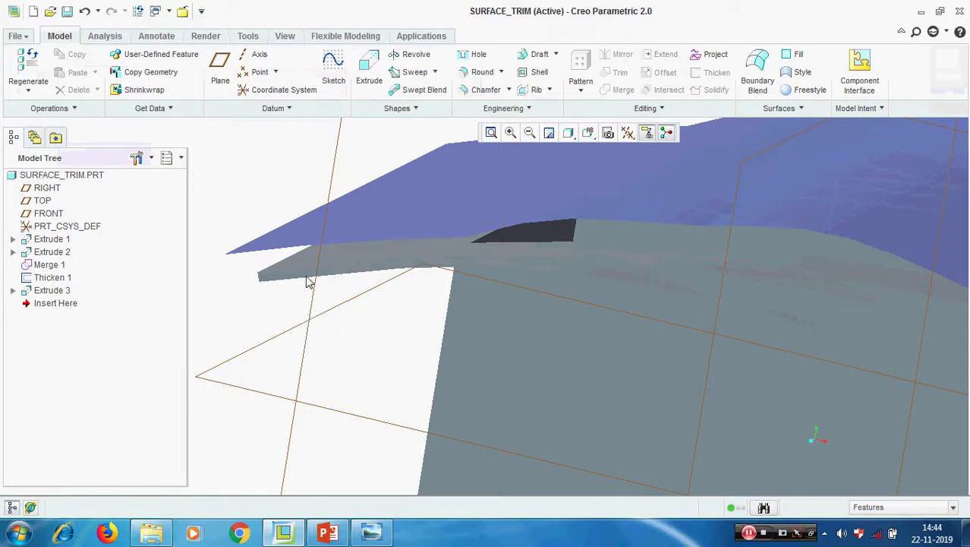
pyautogui.scroll(2, 356, 267)
pyautogui.rightClick(360, 261)
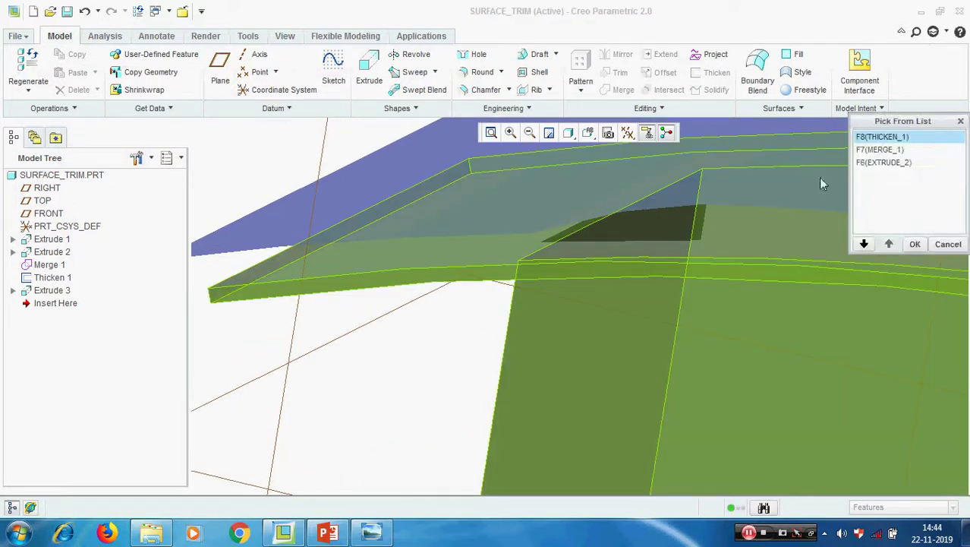
pyautogui.click(882, 151)
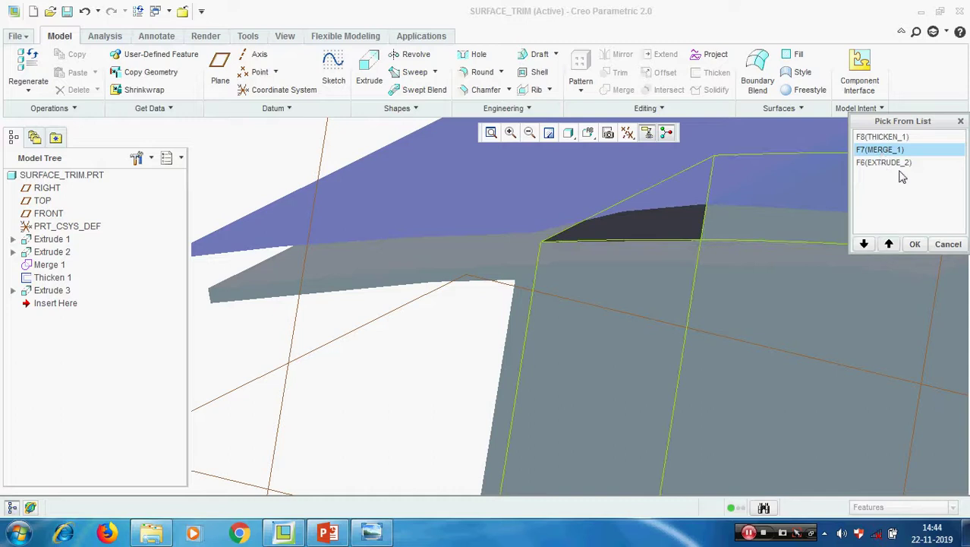
pyautogui.click(896, 164)
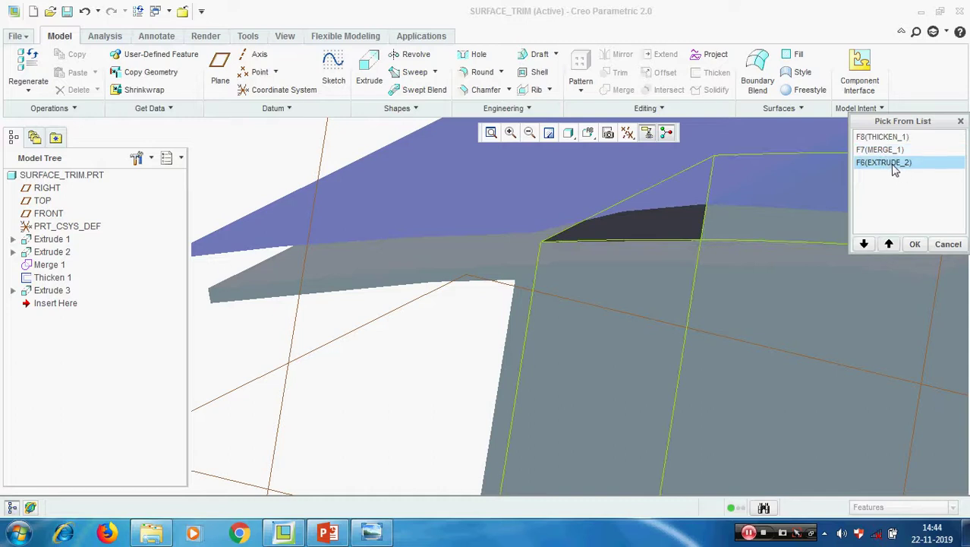
pyautogui.click(915, 244)
pyautogui.moveTo(262, 281); pyautogui.dragTo(676, 152, button='middle')
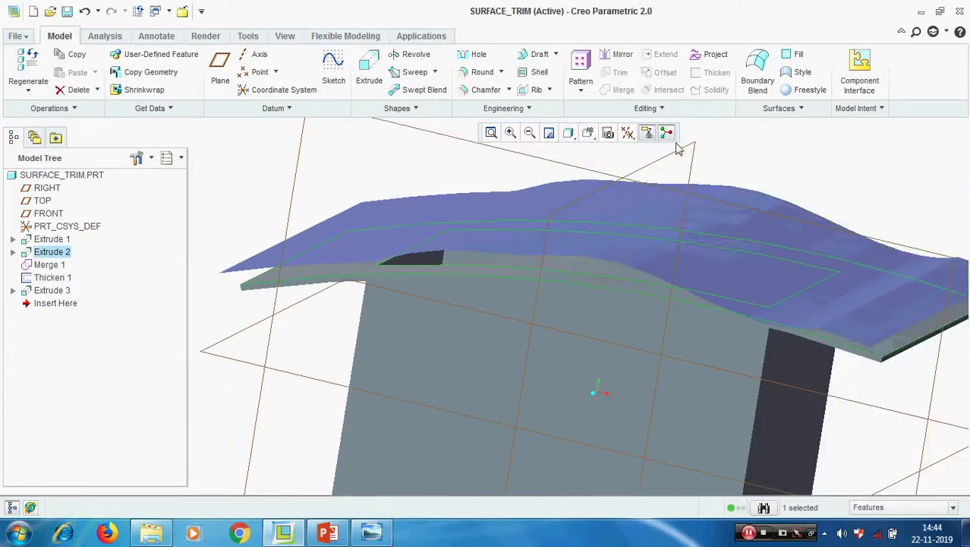
pyautogui.click(773, 445)
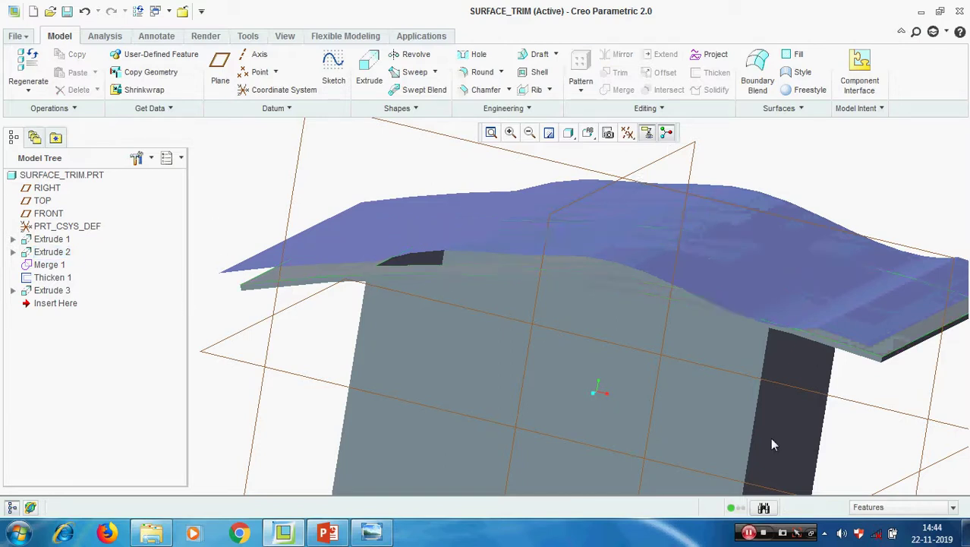
# - Set the selection filter to Geometry and select the upper surface of the thickened flange
pyautogui.click(881, 510)
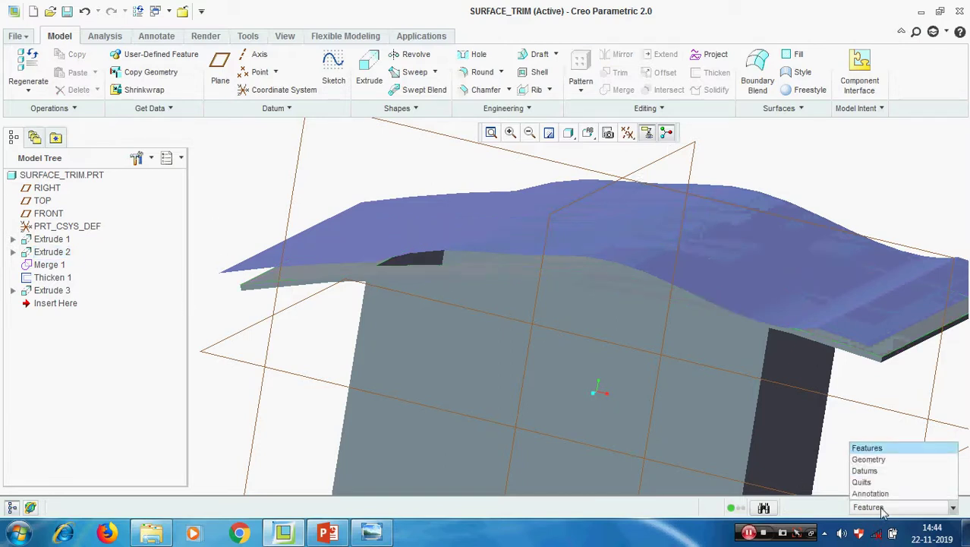
pyautogui.click(881, 460)
pyautogui.scroll(-5, 306, 273)
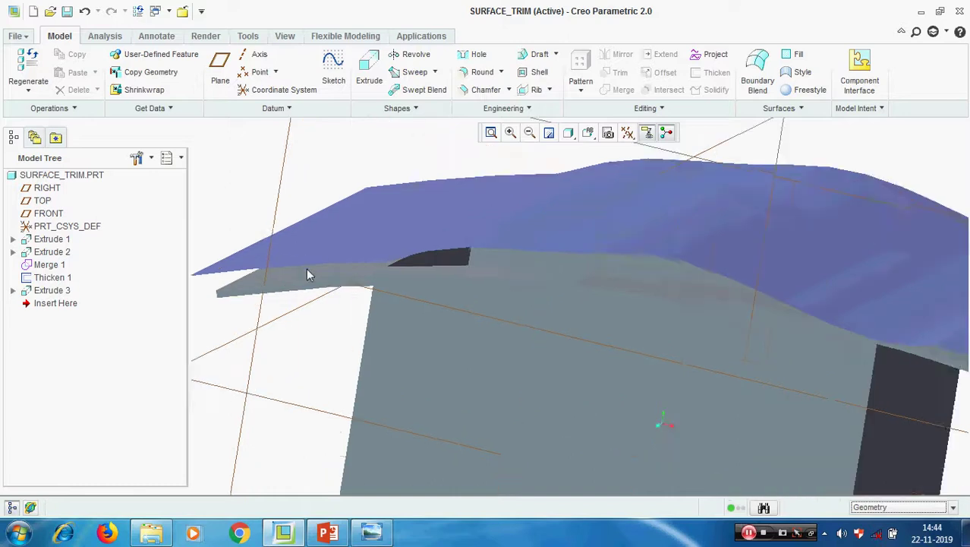
pyautogui.click(303, 274)
pyautogui.scroll(5, 327, 278)
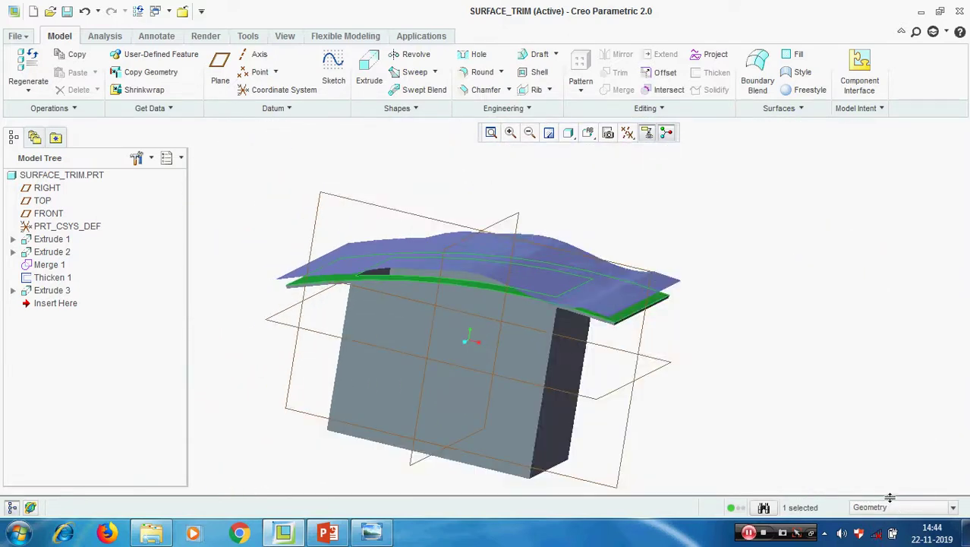
pyautogui.click(954, 508)
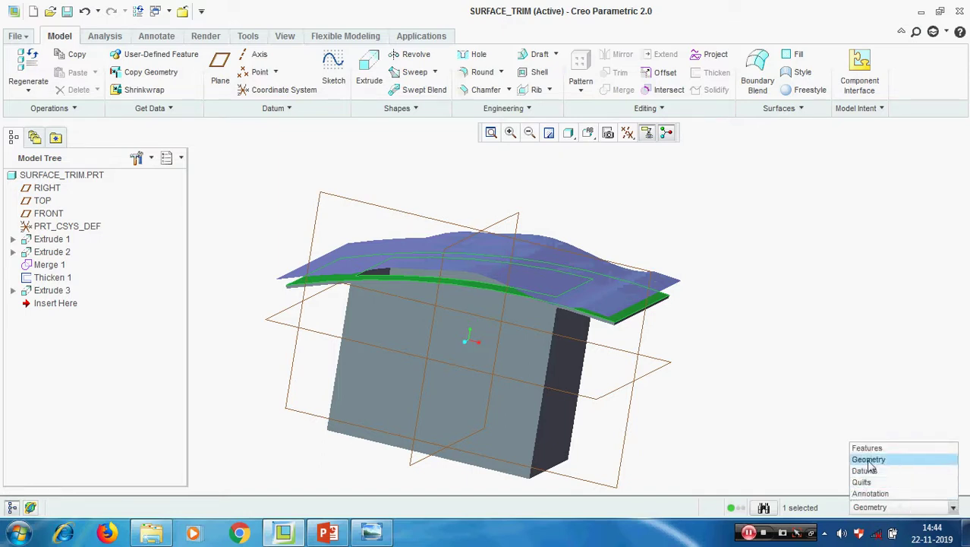
pyautogui.click(748, 397)
pyautogui.scroll(-2, 806, 418)
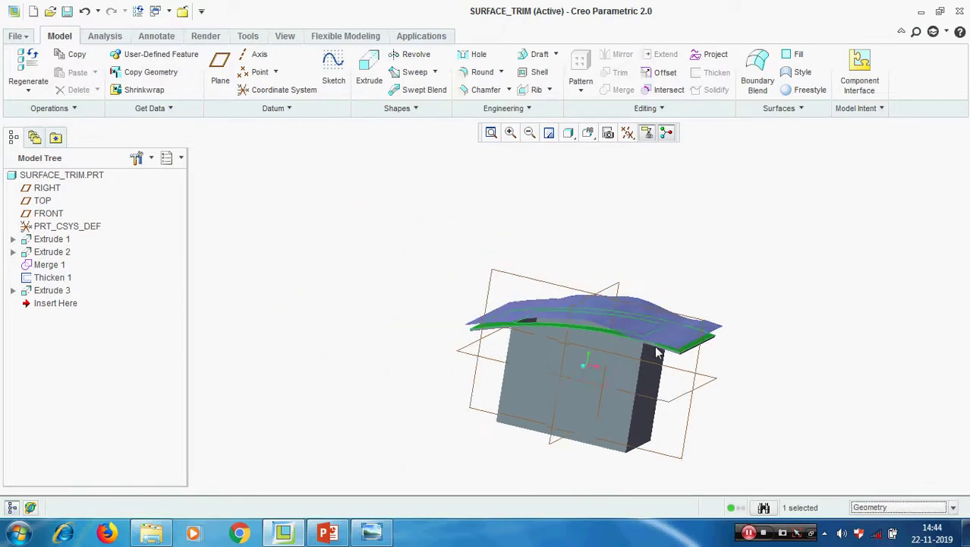
pyautogui.scroll(3, 459, 345)
pyautogui.moveTo(459, 345)
pyautogui.mouseDown(button='middle')
pyautogui.moveTo(463, 331)
pyautogui.moveTo(465, 344)
pyautogui.mouseUp(button='middle')
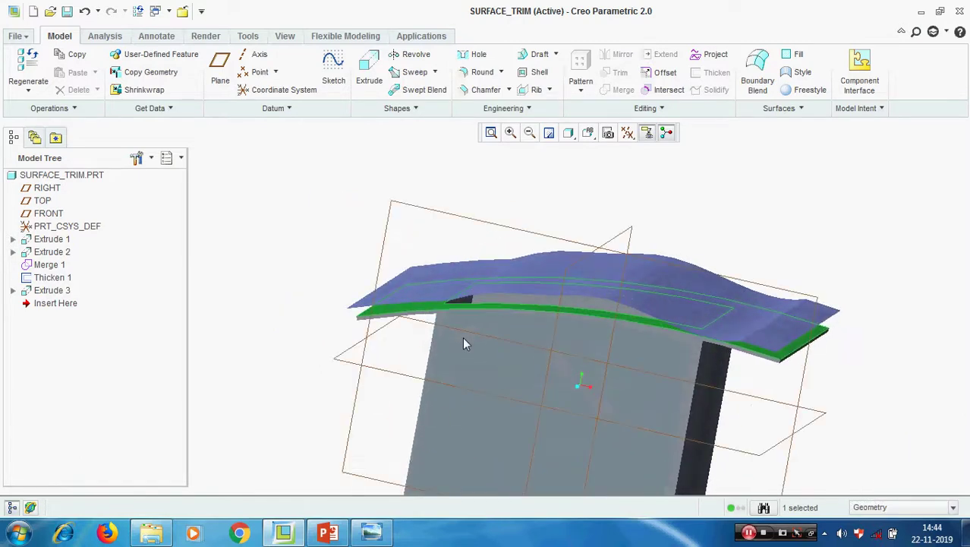
# - Start an Offset on the selected flange surface and set its type to Replace Surface
pyautogui.click(662, 73)
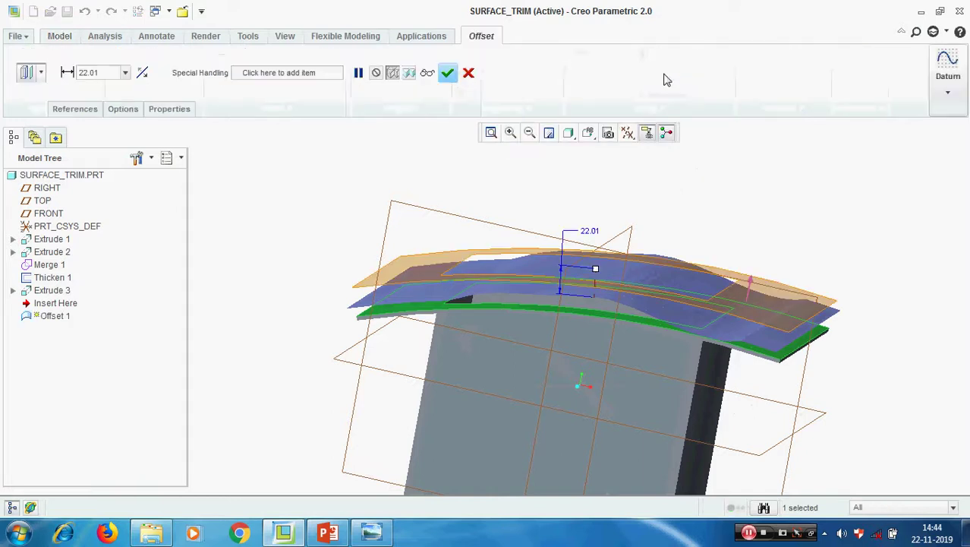
pyautogui.click(42, 74)
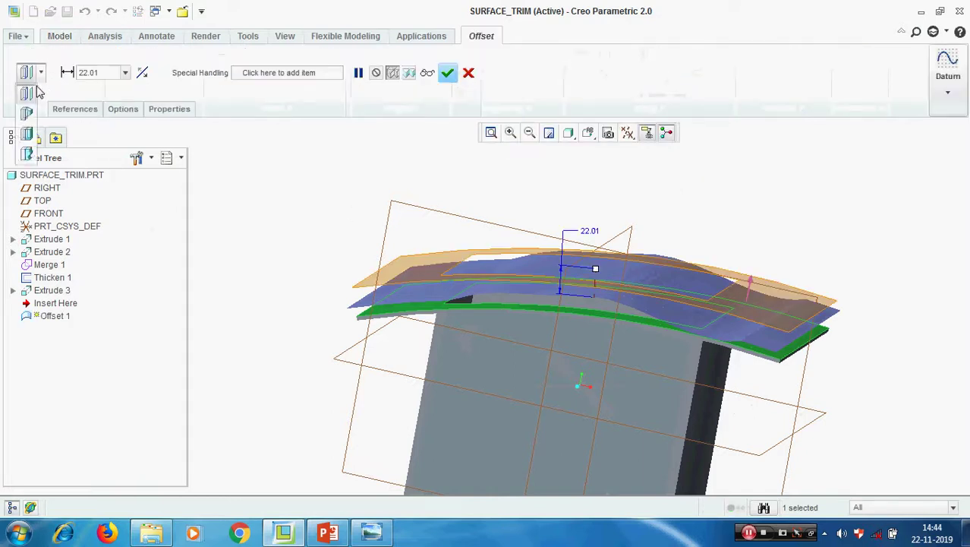
pyautogui.click(27, 155)
pyautogui.scroll(2, 354, 346)
pyautogui.moveTo(388, 319); pyautogui.dragTo(387, 304, button='middle')
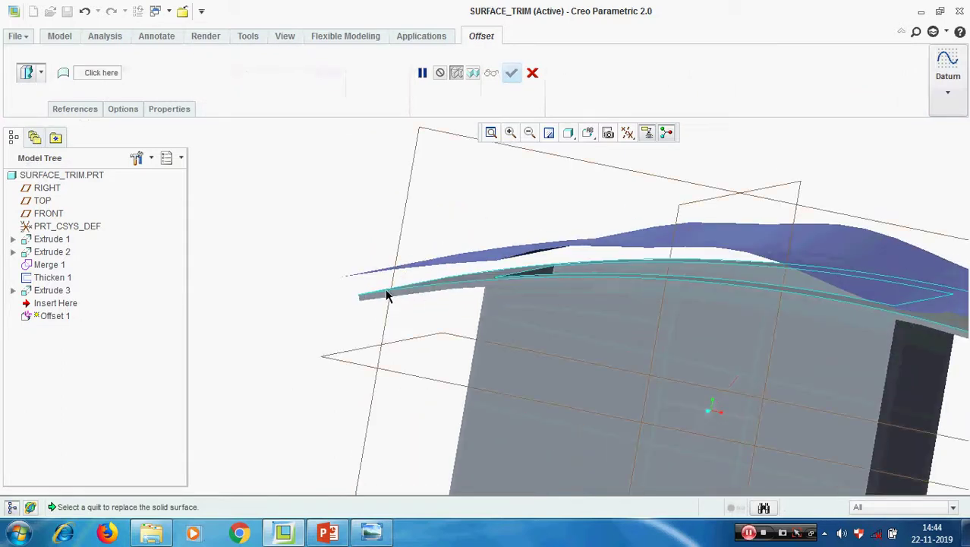
pyautogui.scroll(-2, 355, 350)
pyautogui.moveTo(363, 351); pyautogui.dragTo(198, 256, button='middle')
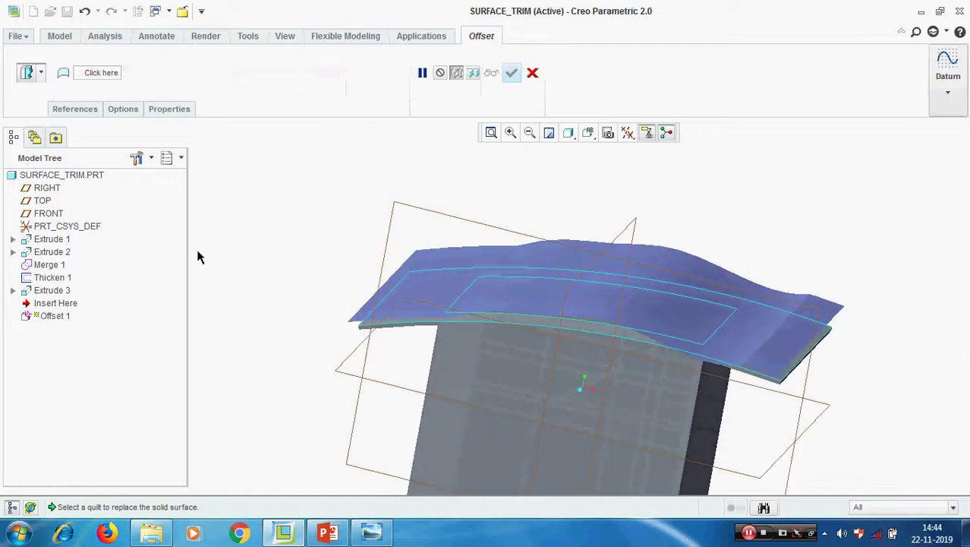
# - Pick the wavy Extrude 3 quilt as the replace quilt and complete the offset
pyautogui.click(72, 110)
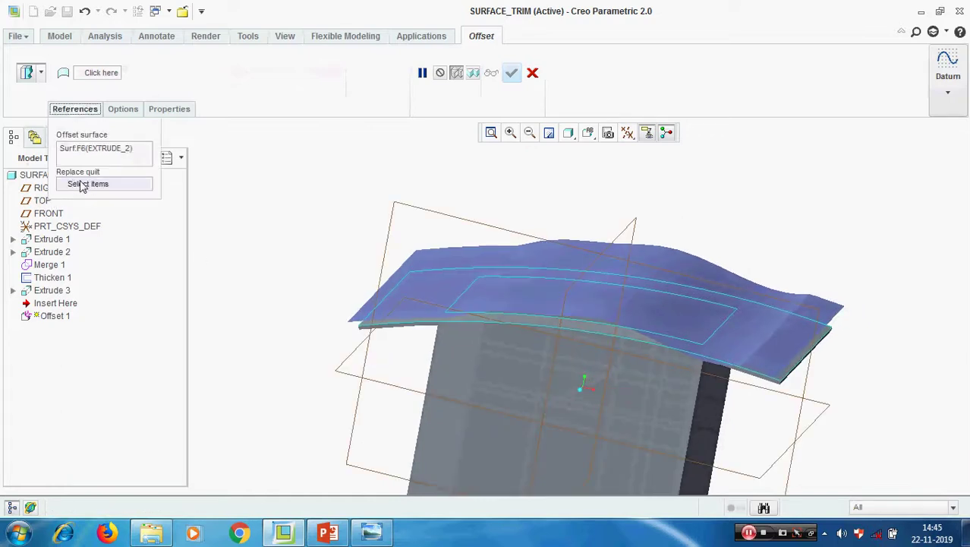
pyautogui.click(449, 262)
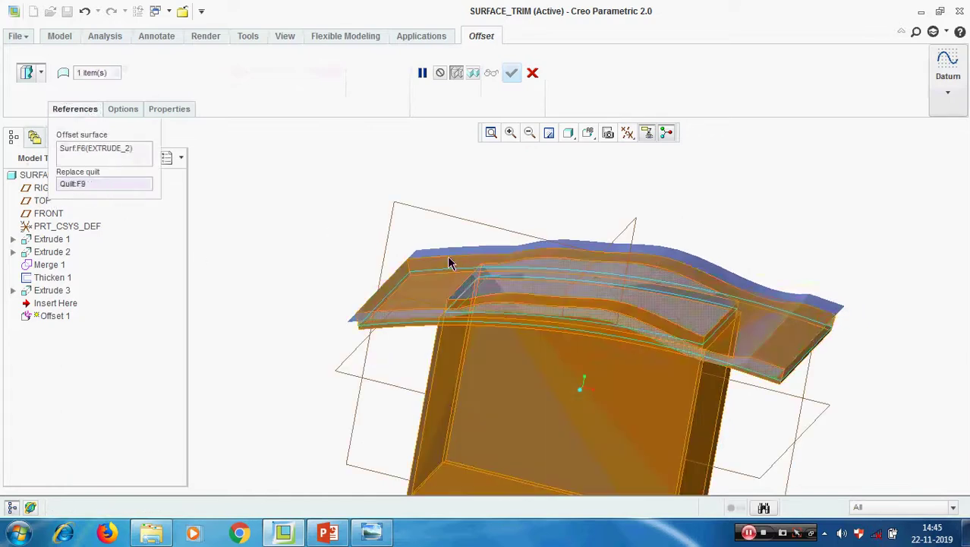
pyautogui.click(491, 73)
pyautogui.click(511, 73)
pyautogui.moveTo(507, 197); pyautogui.dragTo(486, 274, button='middle')
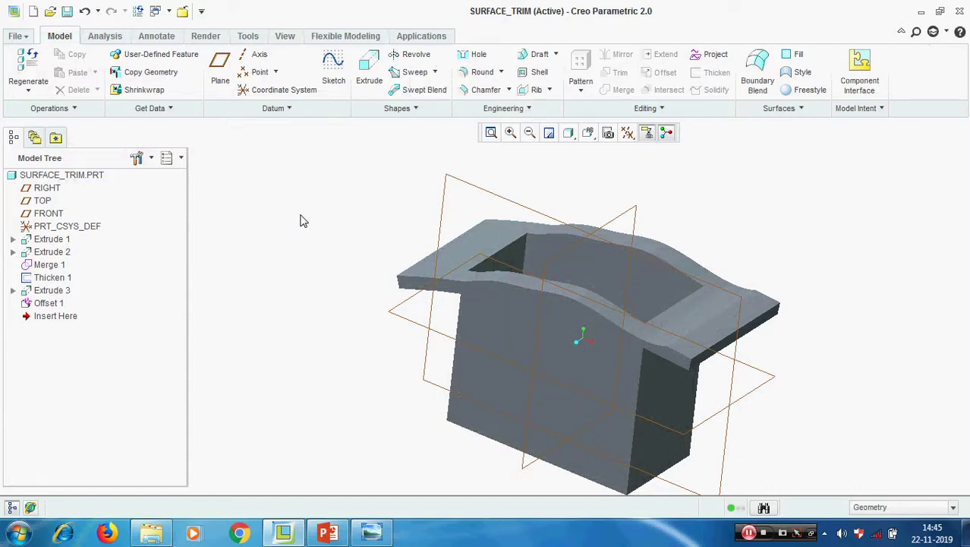
# - Check the part-10 topic list in Windows Photo Viewer, return to Creo Parametric and delete Merge 1, Thicken 1, Extrude 3 and Offset 1
pyautogui.click(372, 531)
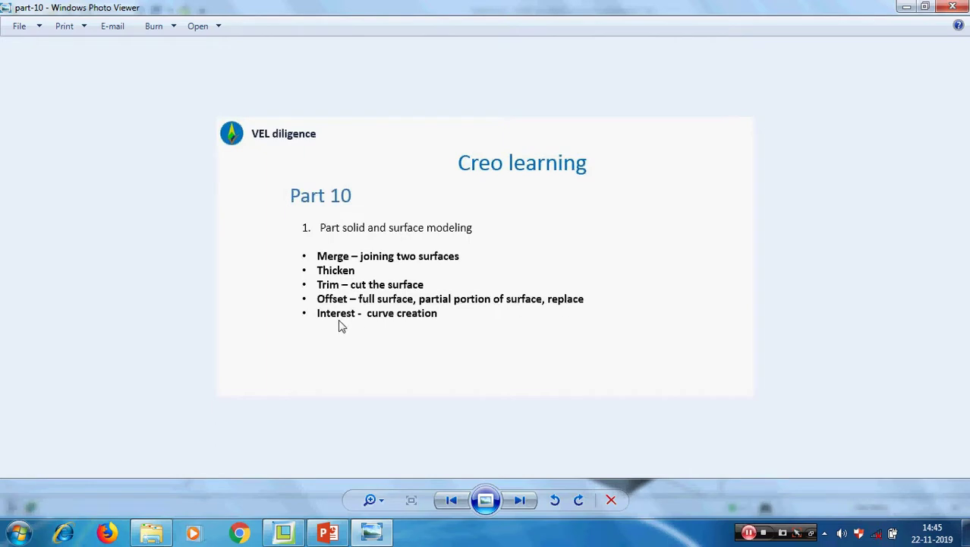
pyautogui.click(907, 7)
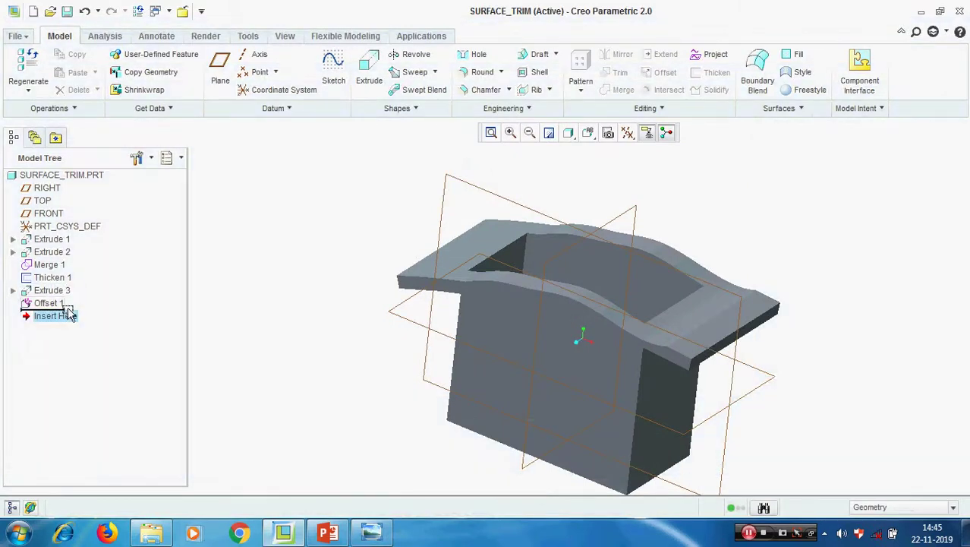
pyautogui.click(49, 265)
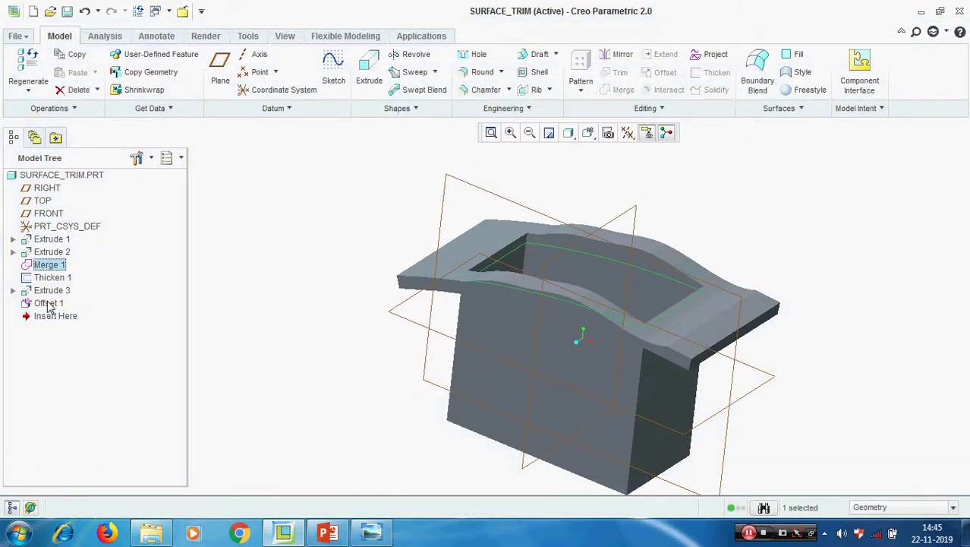
pyautogui.keyDown('shift'); pyautogui.click(49, 303); pyautogui.keyUp('shift')
pyautogui.rightClick(49, 304)
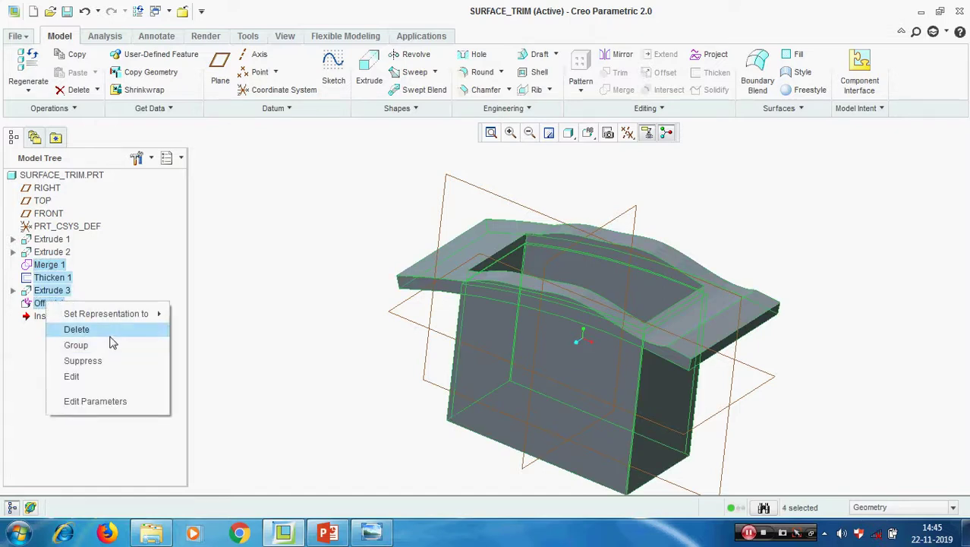
pyautogui.click(111, 331)
pyautogui.click(448, 280)
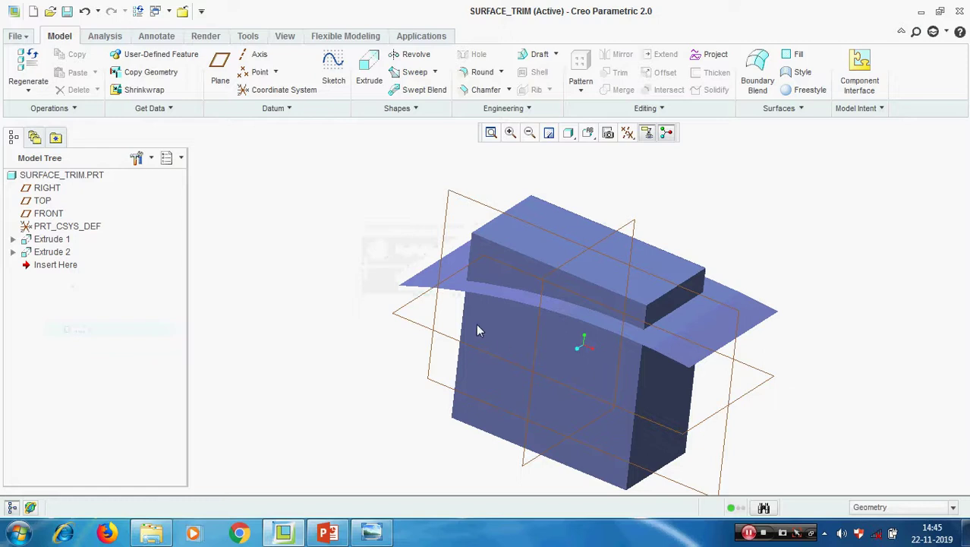
# - Create an Intersect curve where the Extrude 1 and Extrude 2 surfaces meet
pyautogui.scroll(2, 464, 319)
pyautogui.moveTo(464, 319)
pyautogui.mouseDown(button='middle')
pyautogui.moveTo(505, 321)
pyautogui.moveTo(461, 324)
pyautogui.mouseUp(button='middle')
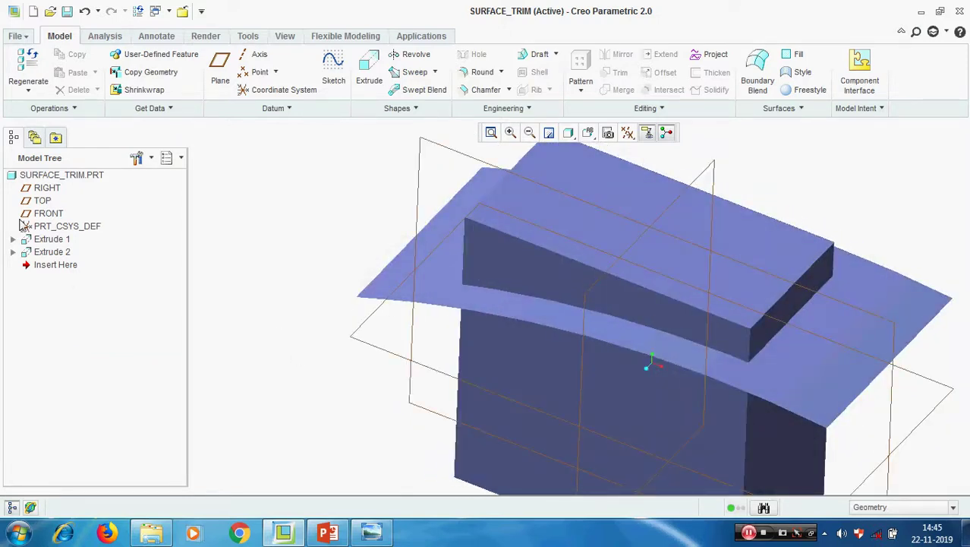
pyautogui.click(46, 239)
pyautogui.keyDown('ctrl'); pyautogui.click(47, 251); pyautogui.keyUp('ctrl')
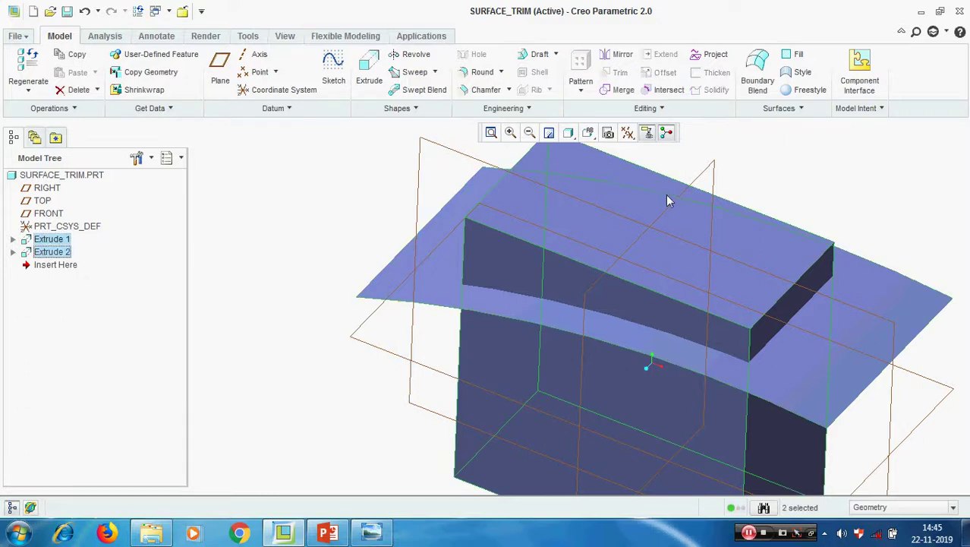
pyautogui.click(670, 94)
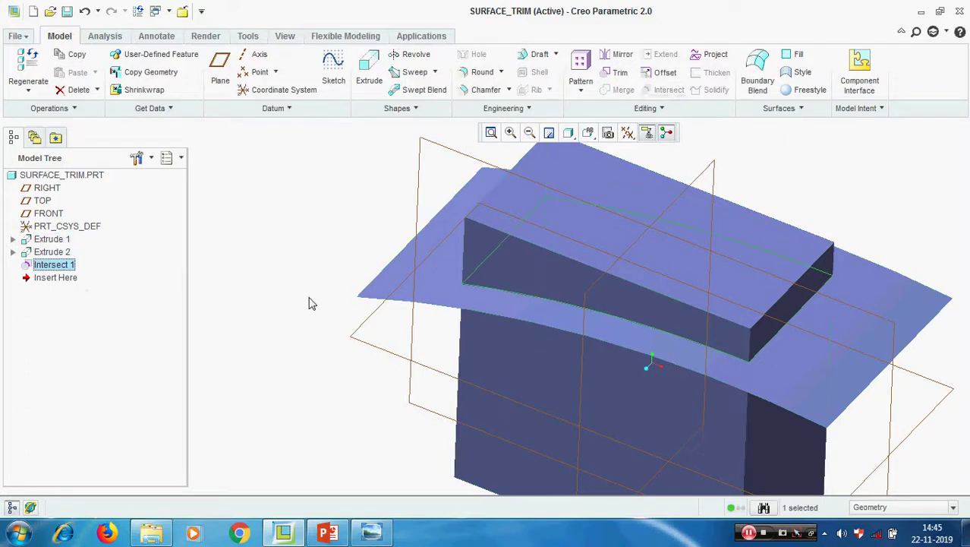
# - Hide the Extrude 1 and Extrude 2 surfaces to isolate the intersection curve
pyautogui.click(277, 266)
pyautogui.click(61, 252)
pyautogui.click(53, 241)
pyautogui.rightClick(53, 241)
pyautogui.press('Escape')
pyautogui.keyDown('ctrl'); pyautogui.click(46, 252); pyautogui.keyUp('ctrl')
pyautogui.rightClick(45, 253)
pyautogui.click(73, 352)
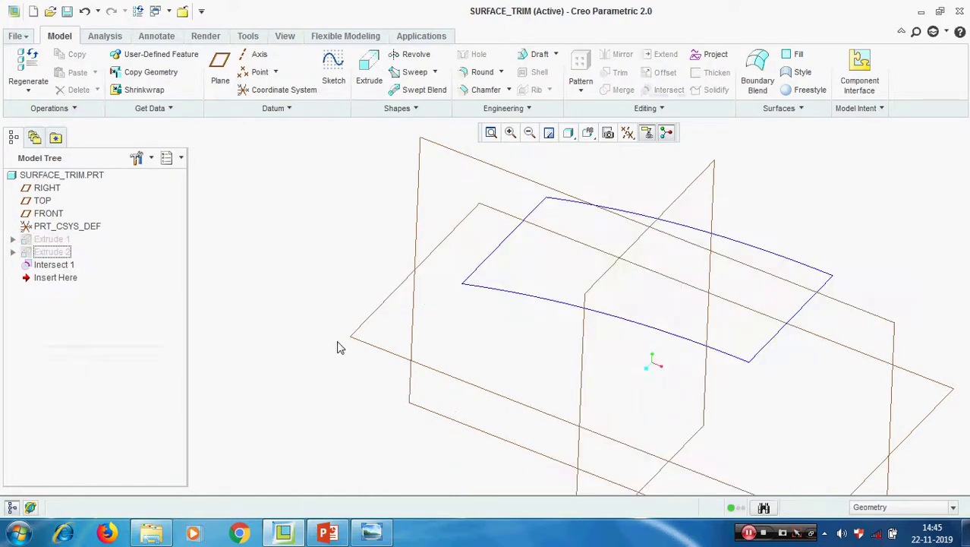
# - Examine the isolated intersection curve and switch to Windows Photo Viewer to review the part-10 topic list
pyautogui.click(534, 303)
pyautogui.scroll(-3, 742, 263)
pyautogui.moveTo(752, 243); pyautogui.dragTo(559, 303, button='middle')
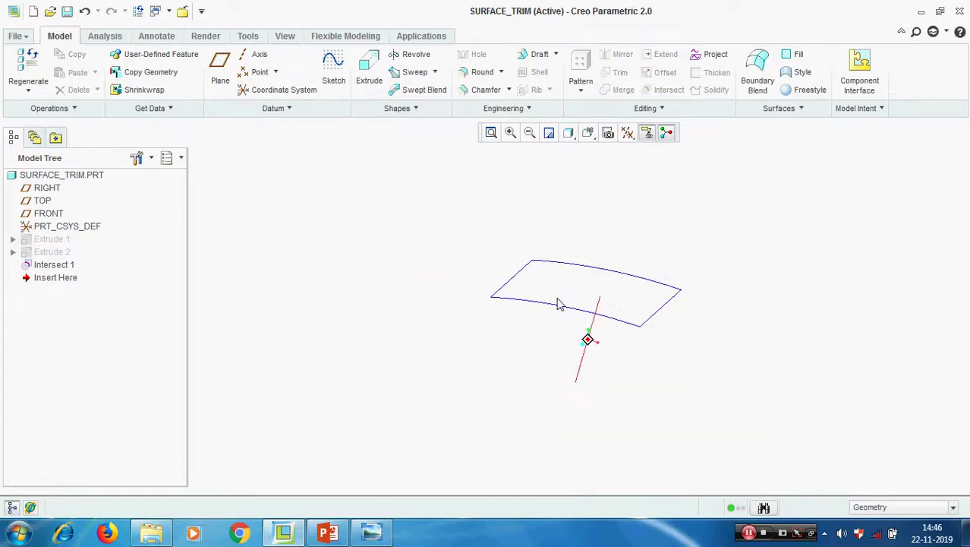
pyautogui.scroll(3, 536, 315)
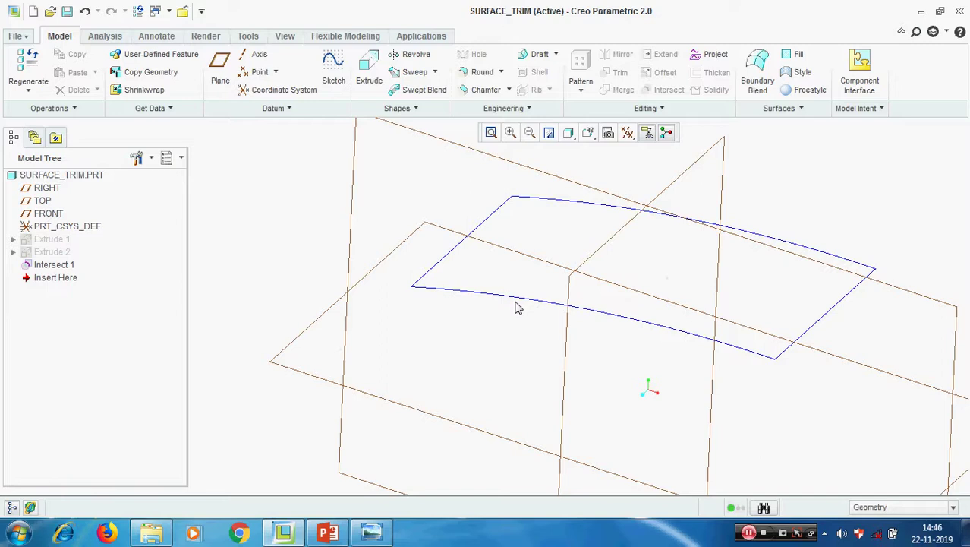
pyautogui.click(371, 532)
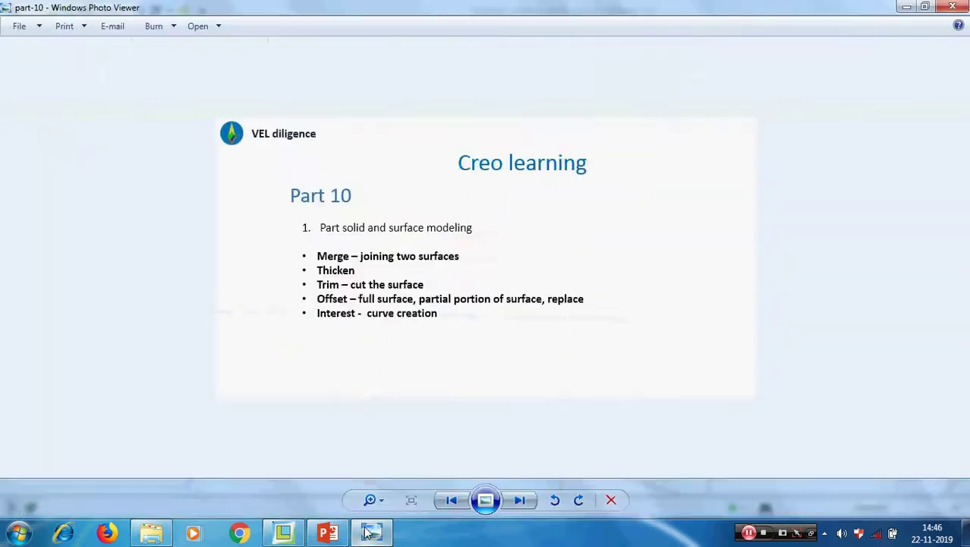